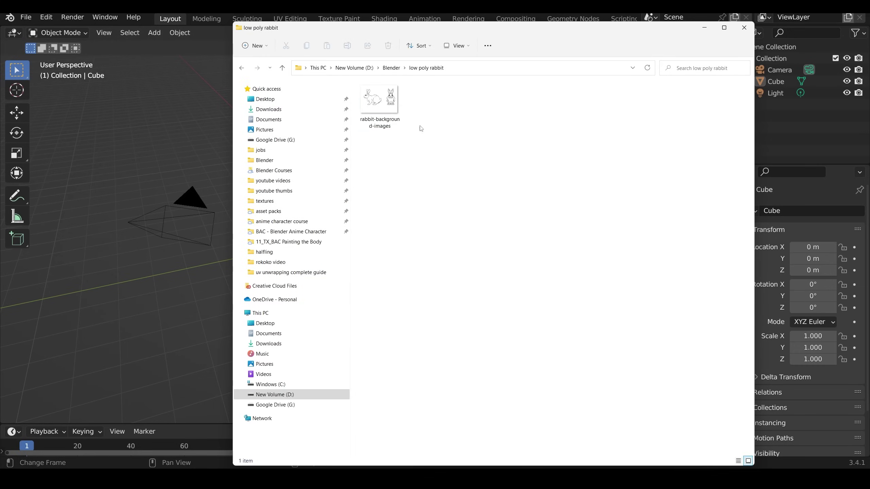
Step: Preview the rabbit-background-images picture and bring it from its folder into the Blender scene as a reference image
double_click(385, 112)
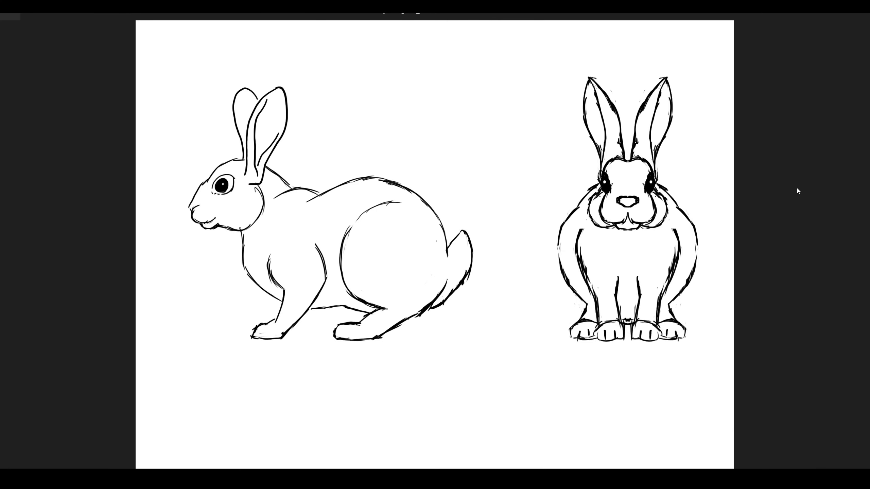
left_click(841, 18)
left_click(723, 78)
left_click_drag(384, 108, 193, 253)
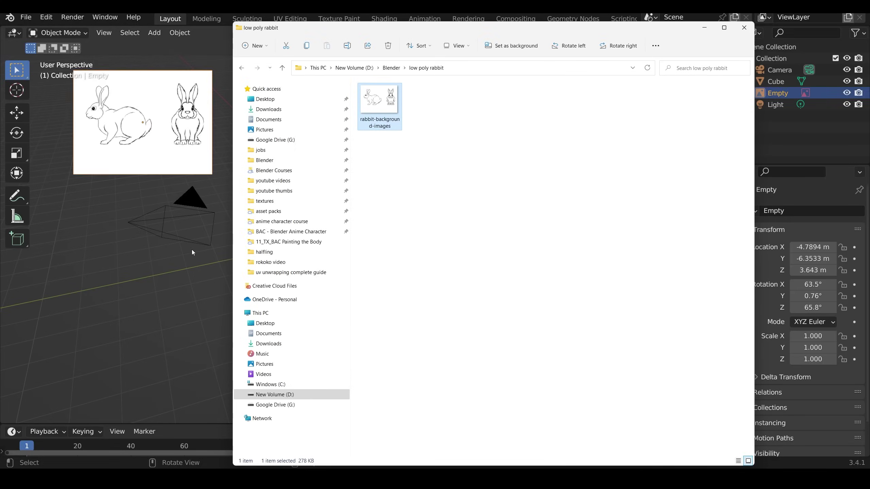
Step: Reset the reference image's rotation and location, and stand it upright by rotating it 90° about X
middle_click_drag(184, 143, 271, 159)
scroll(211, 191, "down", 2)
key("alt+r")
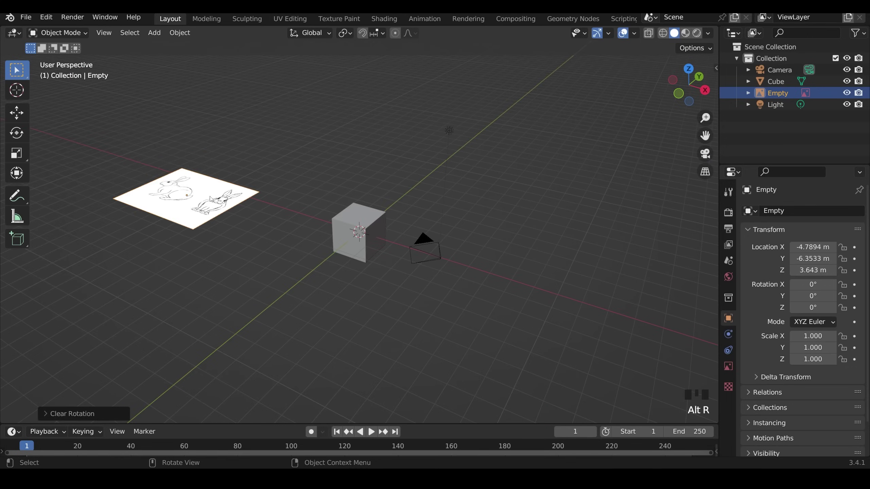
key("alt+g")
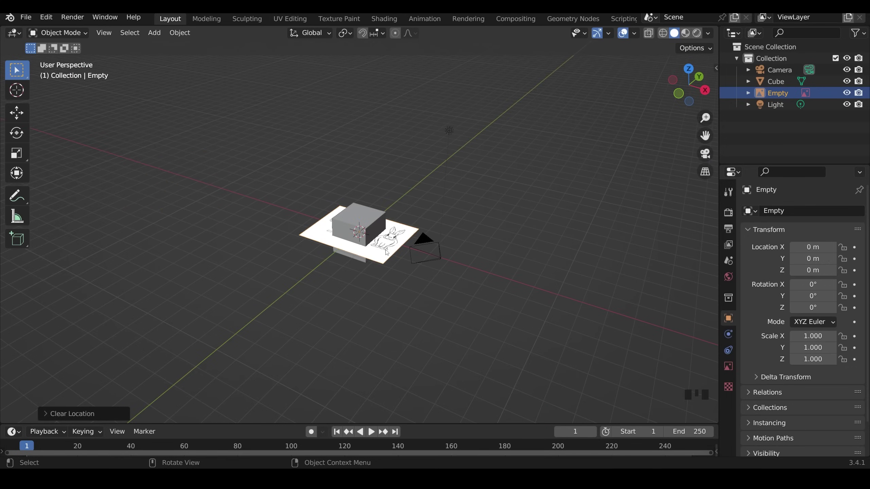
type("rx90")
key("Return")
Step: Move the reference image back along Y behind the cube and place its front-view rabbit over the scene's centre
key("g")
key("y")
left_click(454, 229)
key("KP_1")
scroll(388, 261, "up", 5)
key("g")
left_click(308, 224)
Step: Enable opacity on the reference image at 0.229 and fine-align the front-view rabbit with the vertical centre axis
left_click(729, 370)
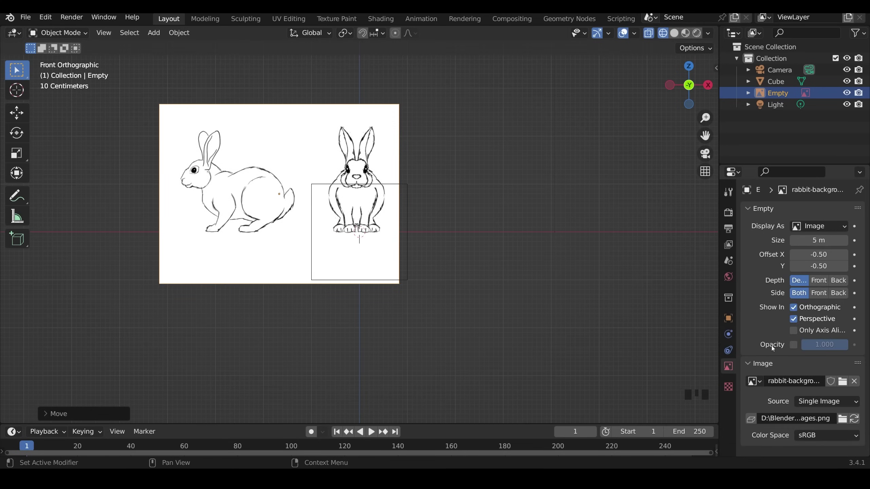
left_click(793, 344)
left_click_drag(832, 346, 812, 345)
scroll(460, 239, "up", 4)
key("g")
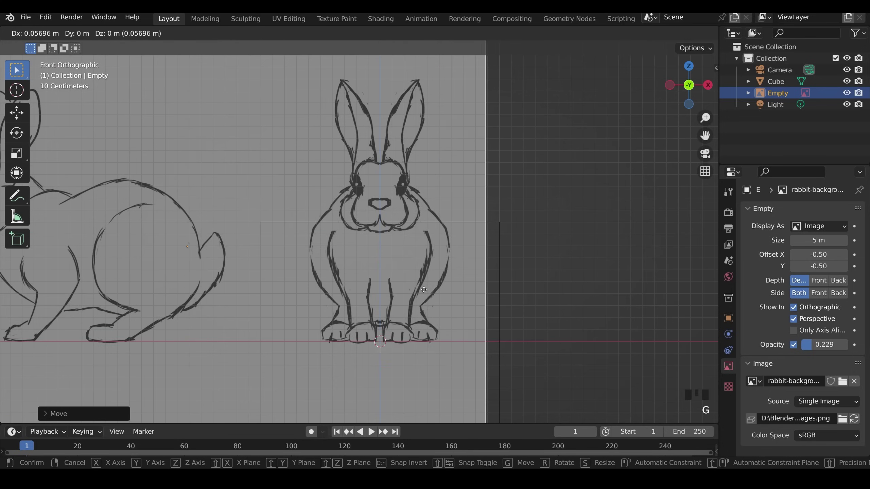
left_click(428, 288)
Step: Duplicate the reference image to the negative X side of the cube and rotate the copy 90° in top view
scroll(481, 271, "down", 6)
middle_click_drag(481, 271, 461, 186)
key("KP_7")
key("shift+d")
left_click(330, 244)
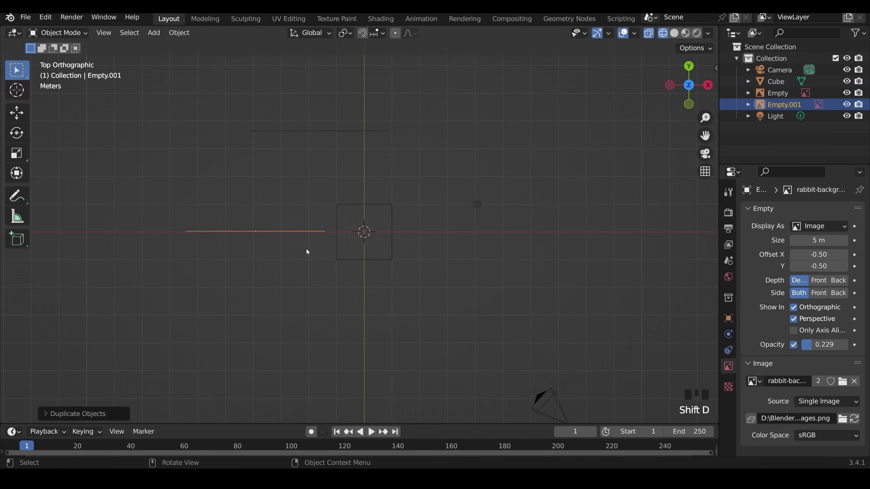
type("r90")
key("Return")
Step: Shift the duplicated reference image in the right side view so the side-view rabbit sits over the origin
middle_click_drag(349, 238, 318, 222)
key("KP_3")
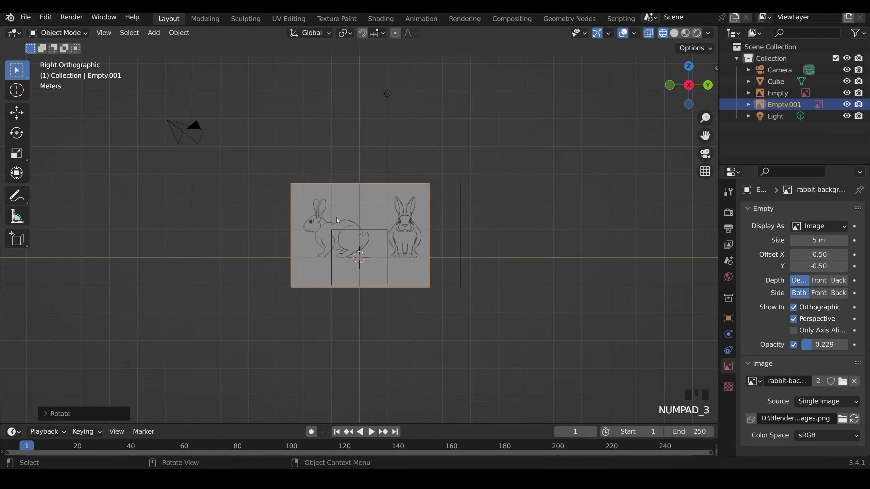
key("g")
left_click(408, 262)
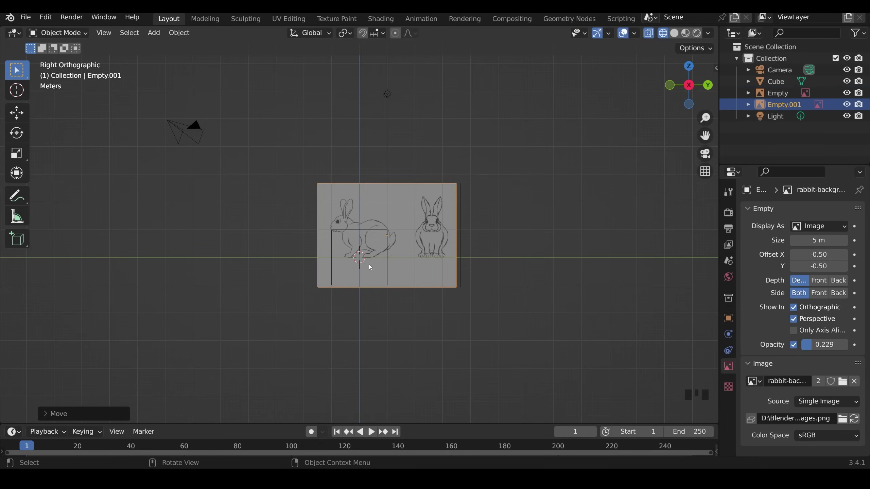
scroll(368, 263, "up", 5)
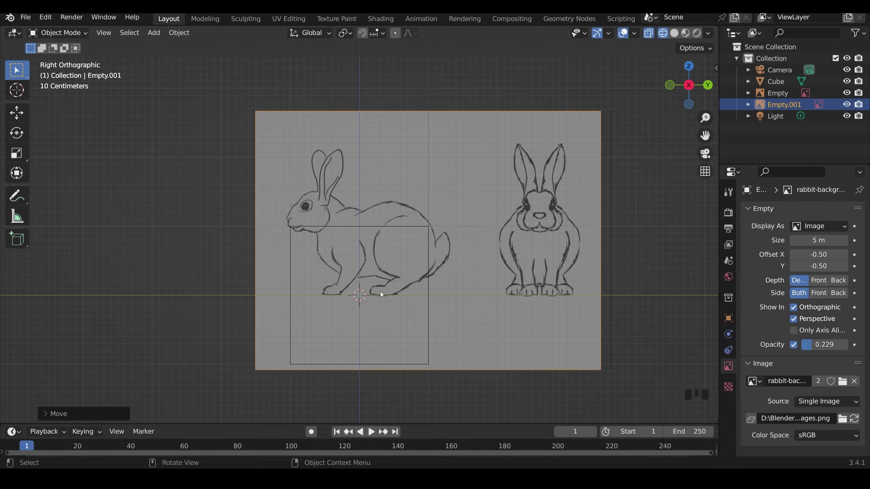
Step: Delete the default cube and add a plane at the origin
middle_click_drag(381, 294, 522, 315)
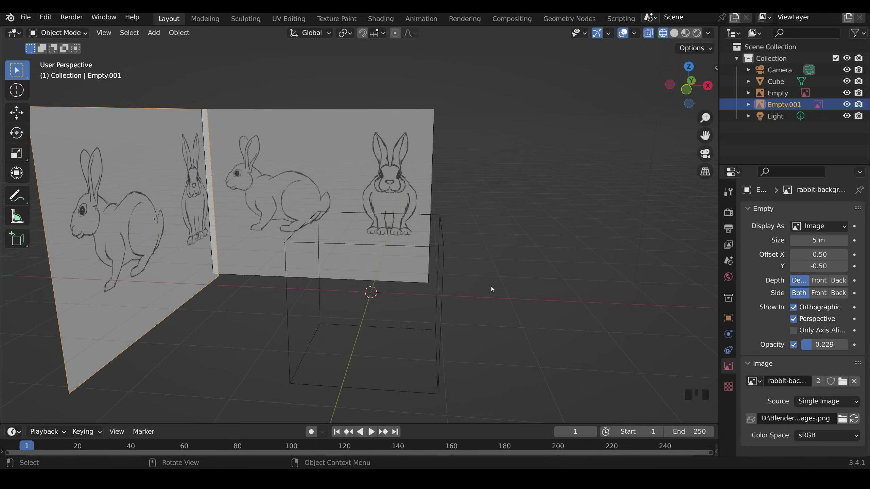
left_click(443, 274)
key("Delete")
key("shift+a")
mouse_move(192, 43)
left_click(270, 44)
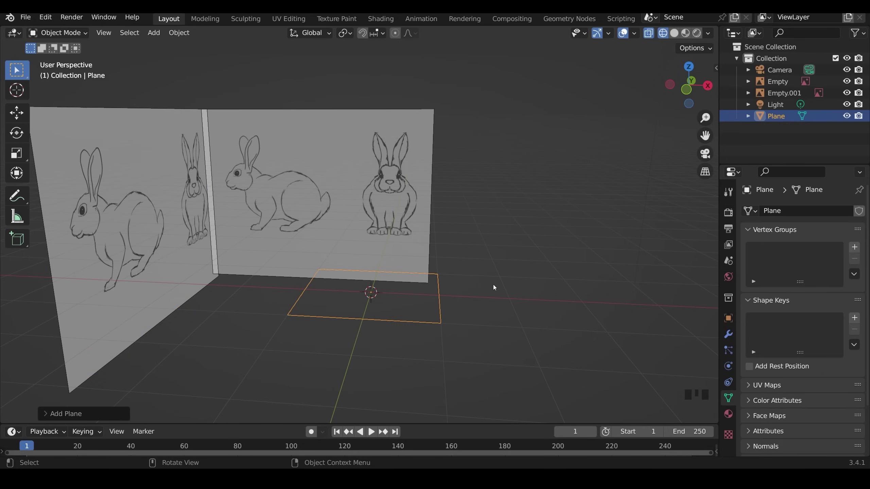
Step: Use solid shading and rotate the plane 90° about the global Y axis so it faces the side reference
left_click(676, 34)
type("rx90")
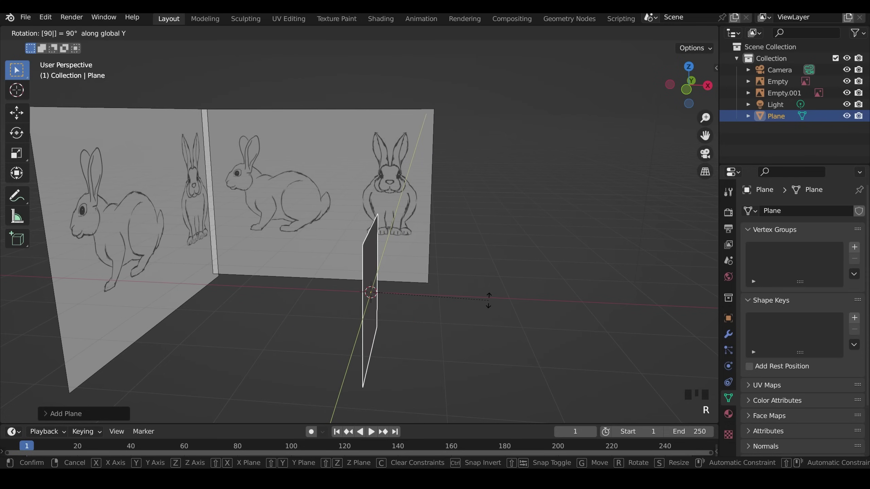
key("Return")
middle_click_drag(488, 300, 326, 181)
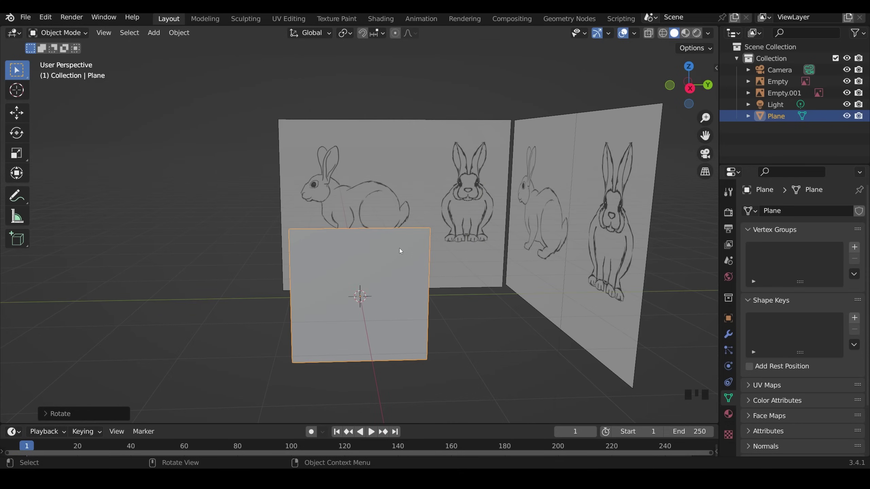
Step: Move the plane over the side-view rabbit's body and scale it down to a small square at the belly
key("KP_3")
key("g")
left_click(437, 215)
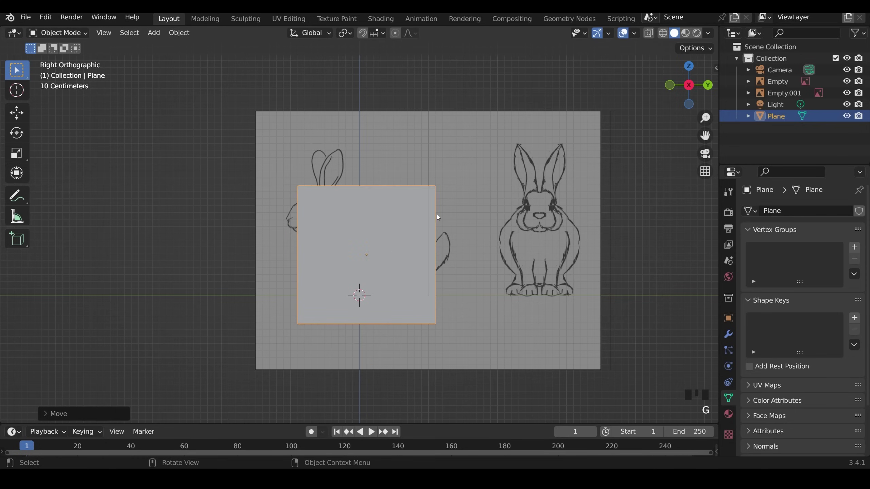
key("s")
left_click(383, 246)
Step: In Edit Mode, move the plane's two front corners to the rabbit's back dip and the belly behind the front leg
left_click(58, 33)
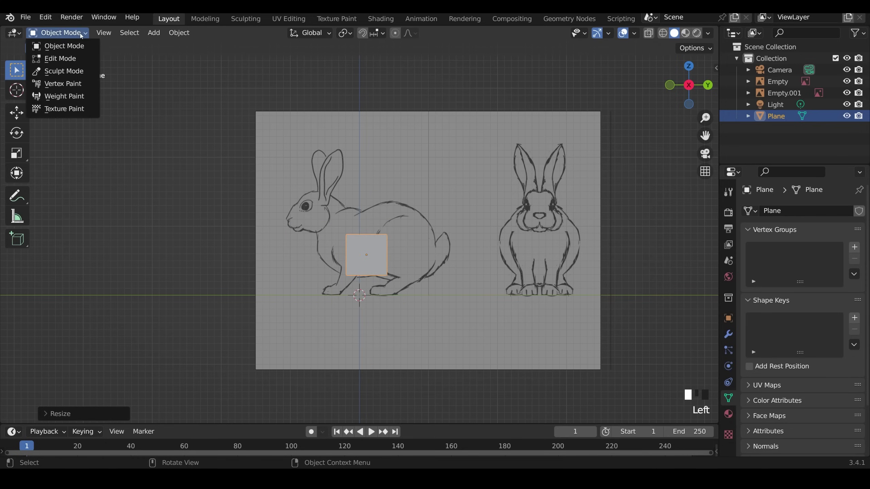
left_click(63, 59)
left_click(346, 226)
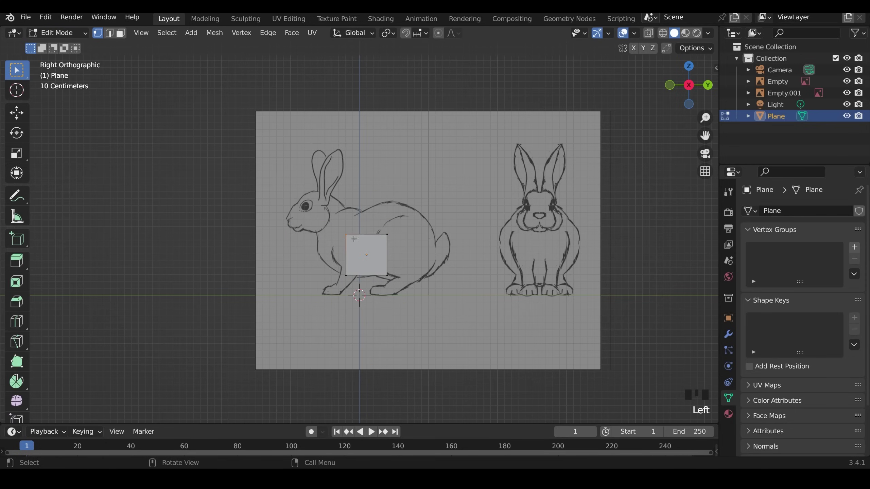
key("g")
left_click(368, 218)
left_click(357, 282)
key("g")
left_click(369, 284)
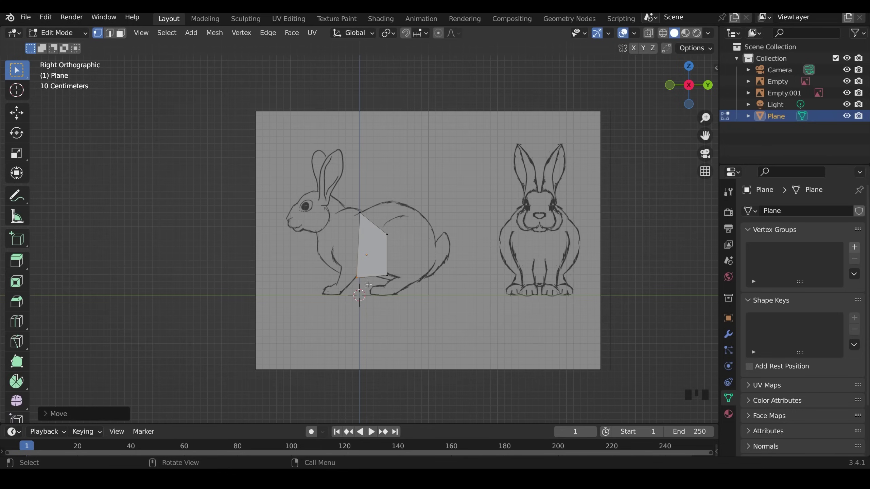
Step: Move the plane's two rear corners to the highest point of the rabbit's back and the belly at the hind leg
left_click(393, 240)
key("g")
left_click(398, 208)
left_click(397, 279)
key("g")
left_click(401, 283)
Step: Turn on X-ray and add a vertical loop cut through the body face, fitting its end vertices to the back and belly outlines
scroll(401, 284, "up", 4)
middle_click_drag(643, 73, 613, 70, "shift")
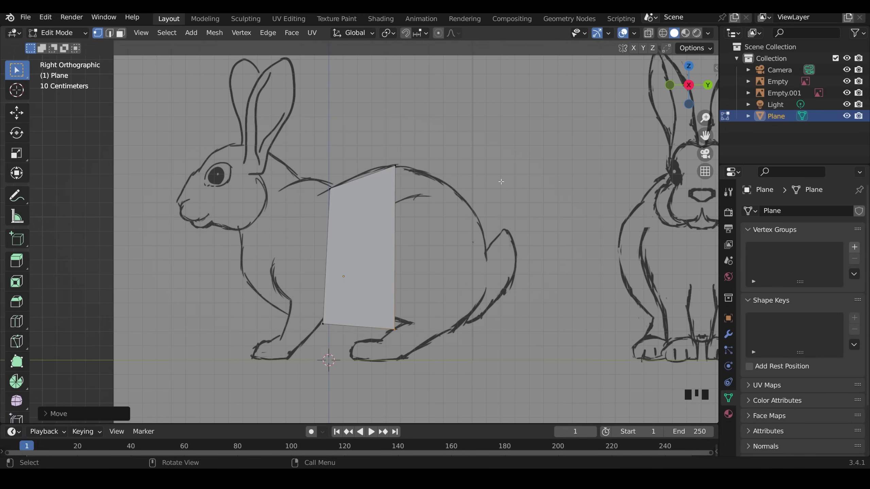
key("alt+z")
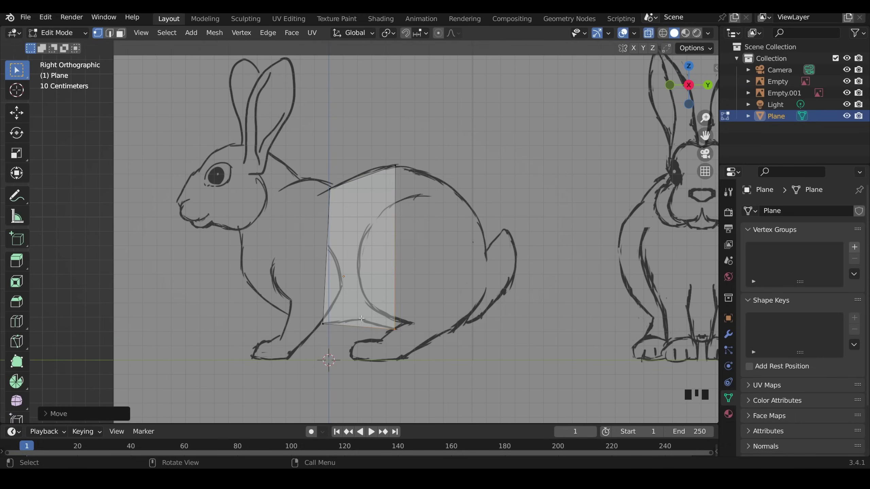
key("ctrl+r")
left_click(363, 177)
right_click(363, 180)
left_click(364, 177)
key("g")
left_click(367, 172)
left_click(359, 326)
key("g")
left_click(362, 320)
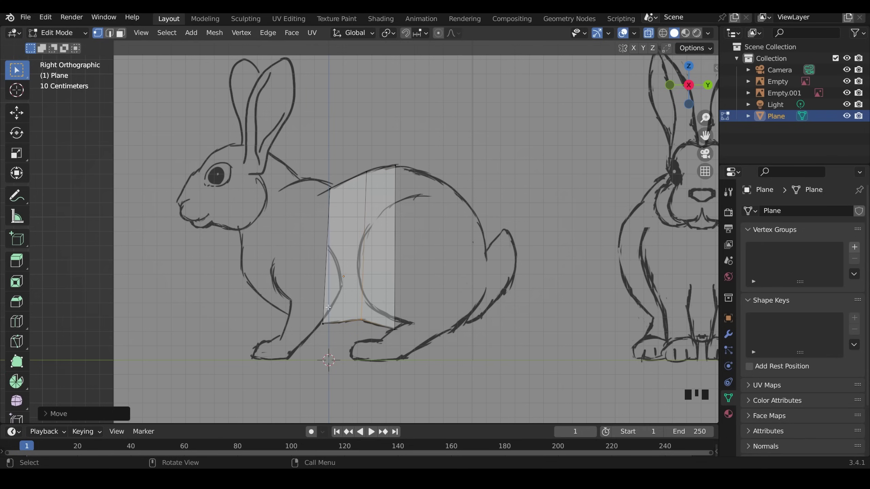
Step: Extrude the rear edge toward the rump and fit its two vertices to the rabbit's upper back and hind-leg outline
left_click(407, 207)
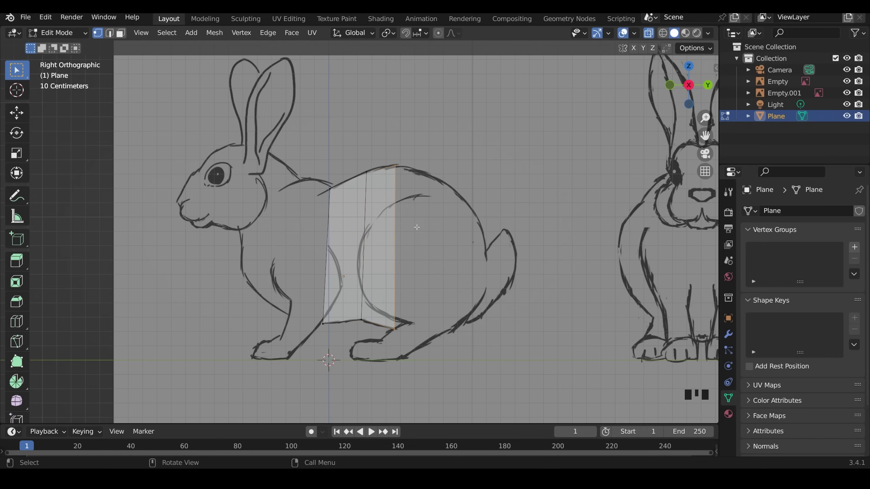
key("e")
left_click(474, 226)
left_click(452, 166)
key("g")
left_click(444, 182)
left_click(452, 330)
key("g")
left_click(450, 329)
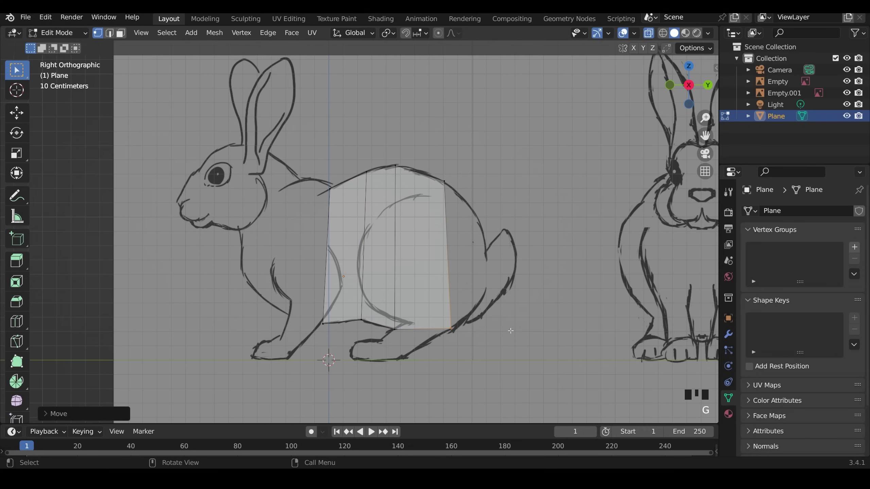
Step: Extrude the rear edge again to the tail base and fit its vertices to the upper and lower rump outline
left_click(468, 256, "alt")
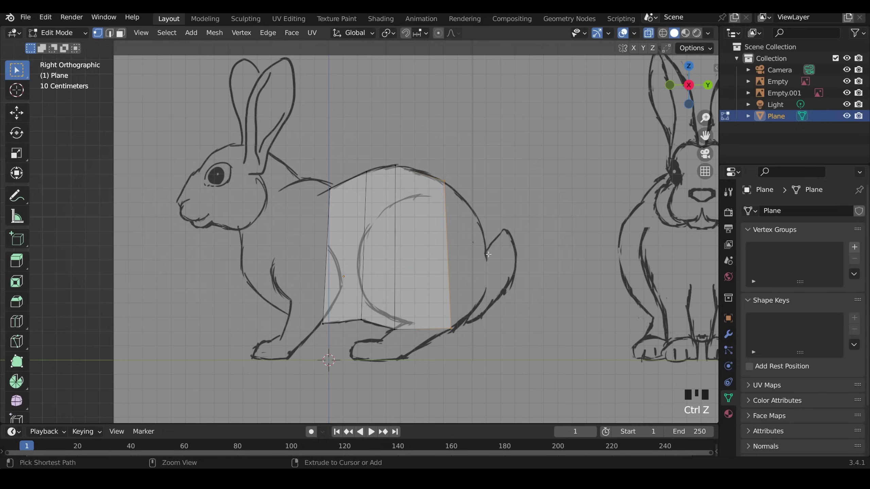
key("e")
left_click(527, 256)
left_click(486, 187)
key("g")
left_click(501, 274)
left_click(489, 327)
key("g")
left_click(485, 288)
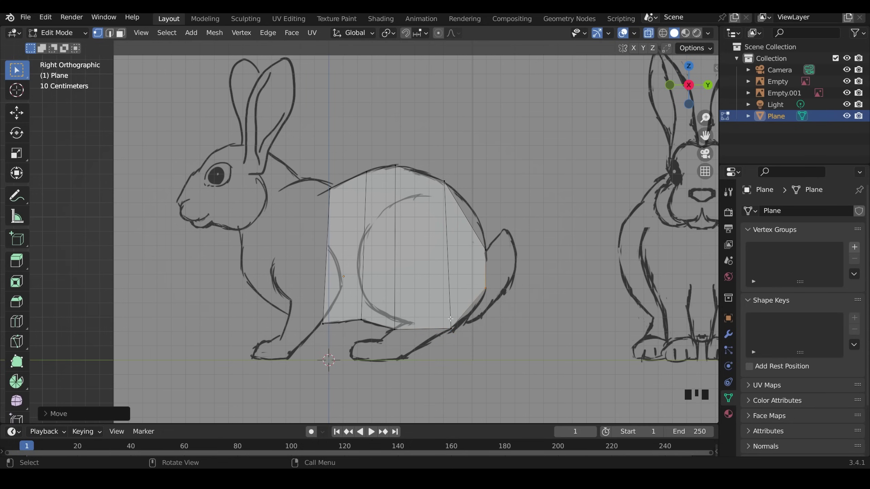
Step: Extrude the front edge toward the shoulder and fit its vertices to the shoulder top and lower chest outline
left_click_drag(308, 157, 341, 341)
key("e")
left_click(307, 338)
left_click(290, 320)
key("g")
left_click(283, 313)
left_click(296, 185)
key("g")
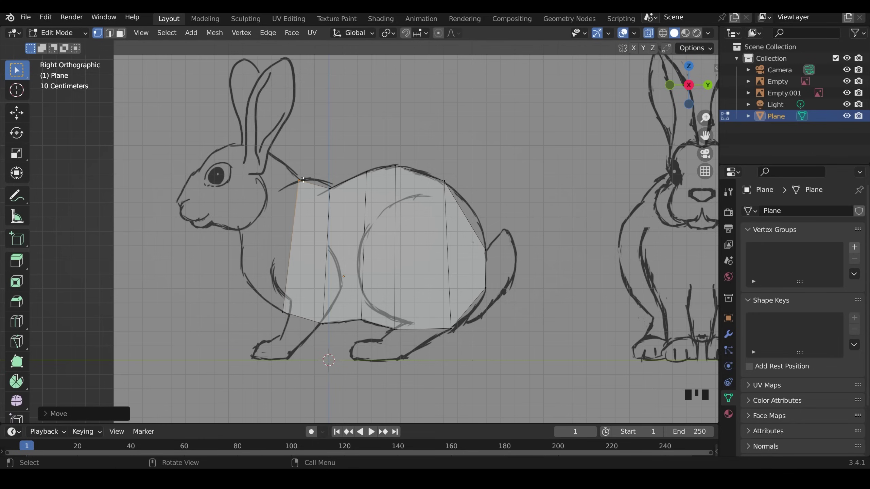
Step: Extrude the shoulder edge toward the front of the chest and place its upper vertex on the back of the neck
left_click(284, 312, "shift")
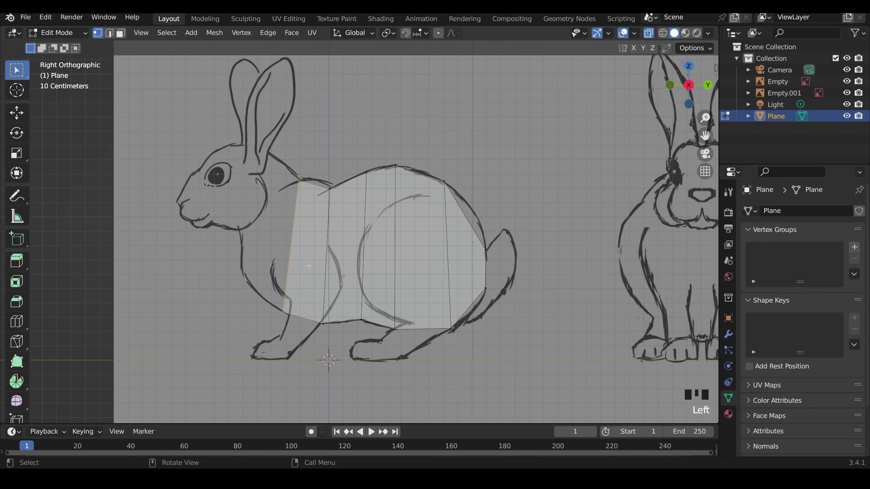
key("e")
left_click(265, 223)
left_click(260, 145)
key("g")
left_click(284, 164)
Step: Extrude the neck edge up to the throat and place its upper vertex on the head behind the ears
left_click_drag(204, 147, 296, 288)
key("e")
left_click(274, 197)
left_click(276, 115)
key("g")
left_click(259, 149)
Step: Extrude the head edge forward to the eye and fit it between the forehead and the chin
left_click_drag(208, 132, 275, 259)
key("e")
left_click(244, 259)
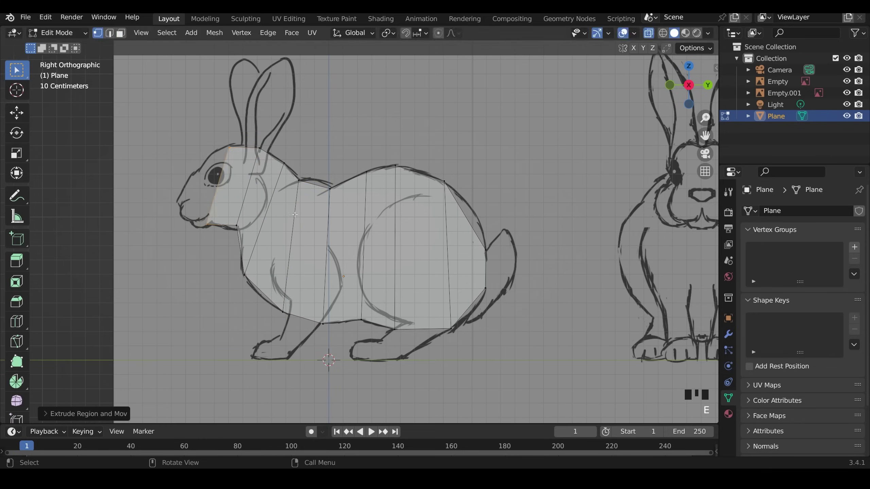
key("g")
Step: Extrude the face edge toward the muzzle and place its upper vertex on the bridge of the nose
left_click_drag(205, 140, 232, 232)
key("e")
left_click(221, 234)
left_click(208, 151)
key("g")
left_click(191, 173)
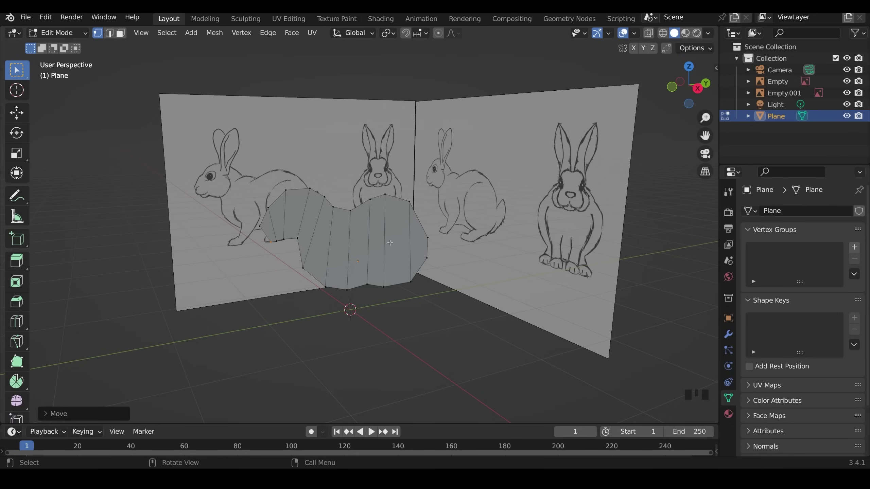
Step: Select the whole rabbit profile mesh in front view and move it sideways along X, off the centre line
middle_click_drag(396, 259, 374, 281)
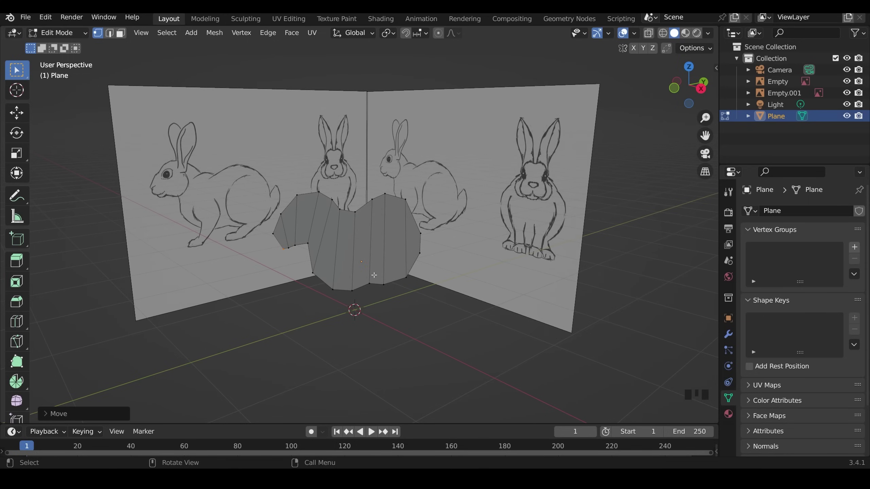
key("KP_1")
left_click_drag(341, 159, 396, 296)
key("g")
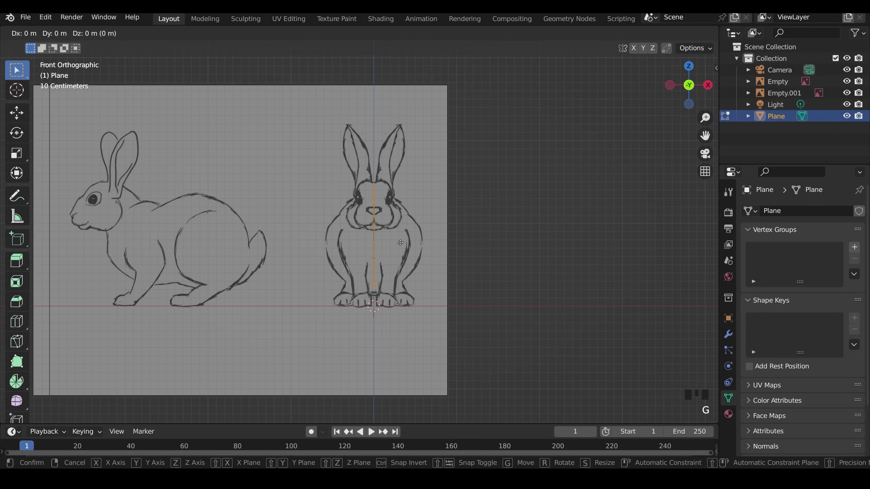
key("x")
left_click(414, 248)
Step: Add a Mirror modifier to the plane and inspect the mirrored copy from several angles
middle_click_drag(414, 248, 505, 256)
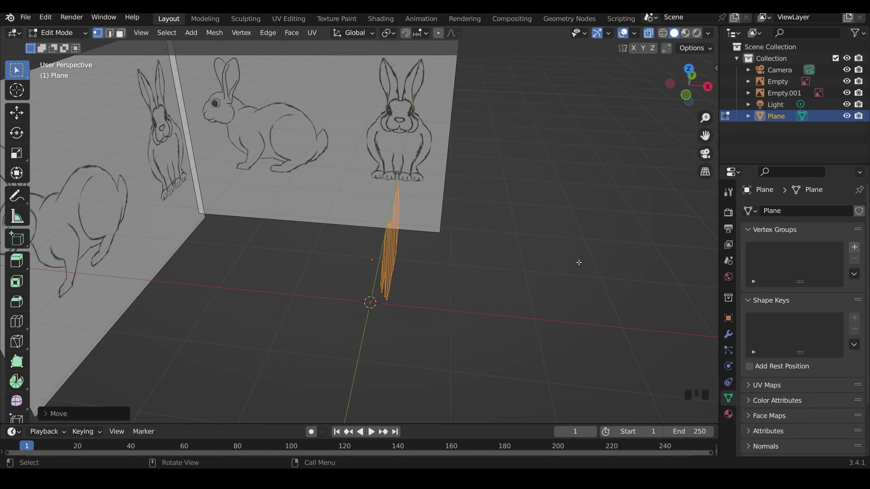
left_click(728, 334)
left_click(764, 211)
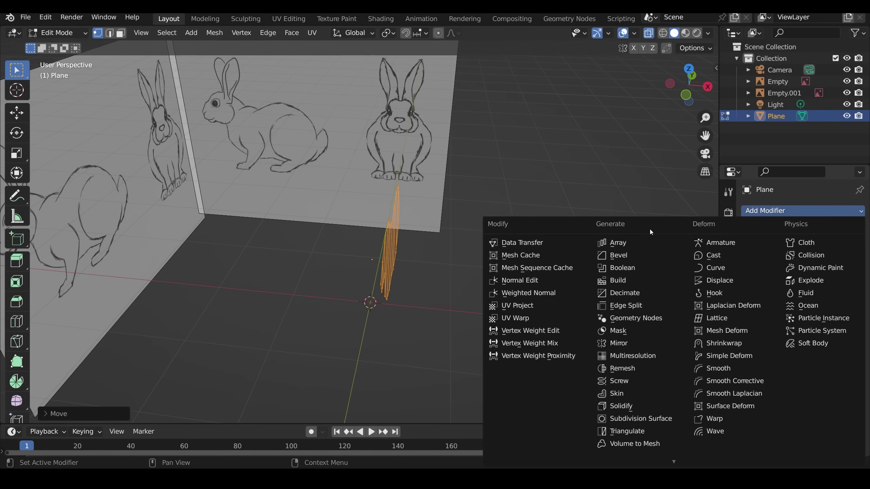
left_click(652, 343)
middle_click_drag(343, 309, 367, 313)
middle_click_drag(448, 299, 416, 182)
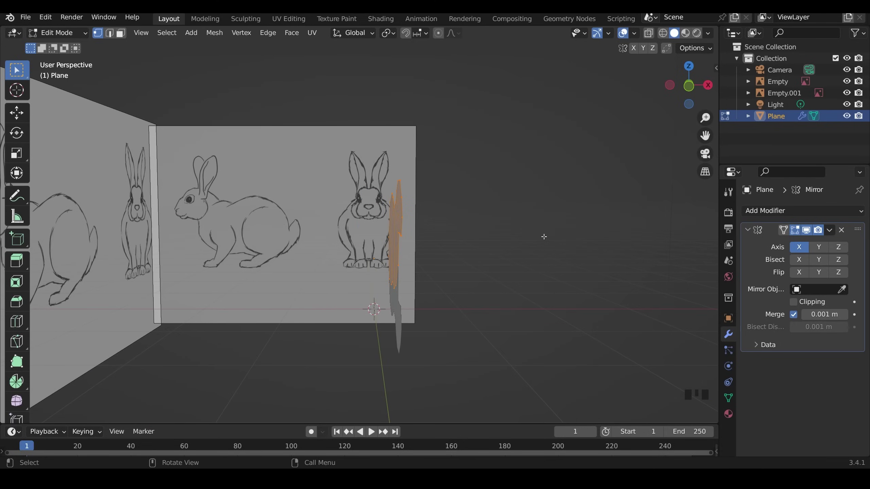
middle_click_drag(398, 262, 392, 228)
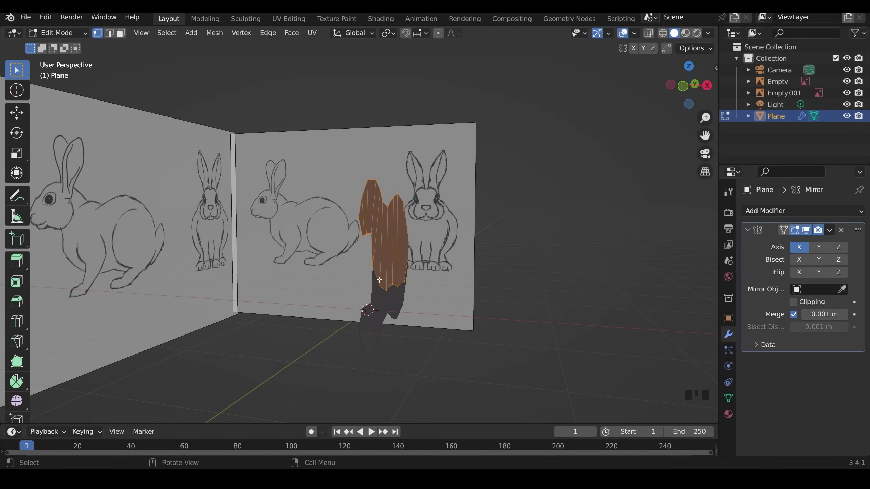
Step: Apply the Plane object's rotation in Object Mode so that the mirrored copy stands beside the profile
middle_click_drag(480, 267, 490, 266)
key("Tab")
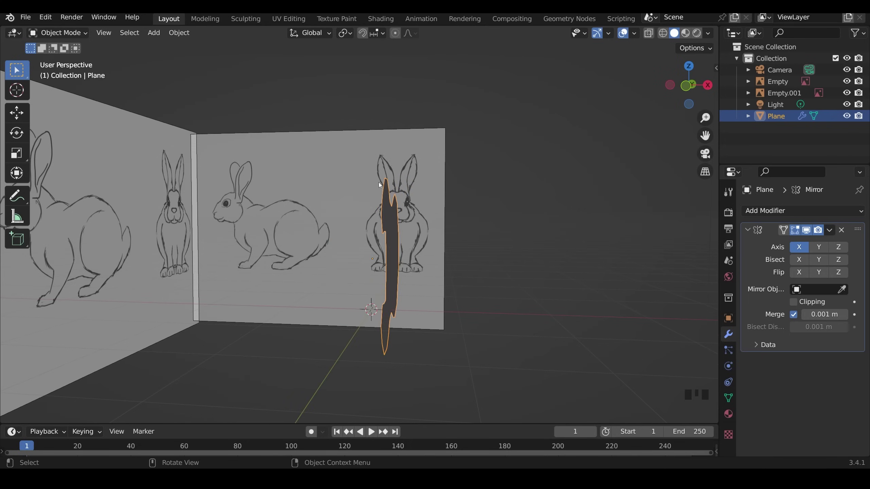
key("n")
left_click(712, 70)
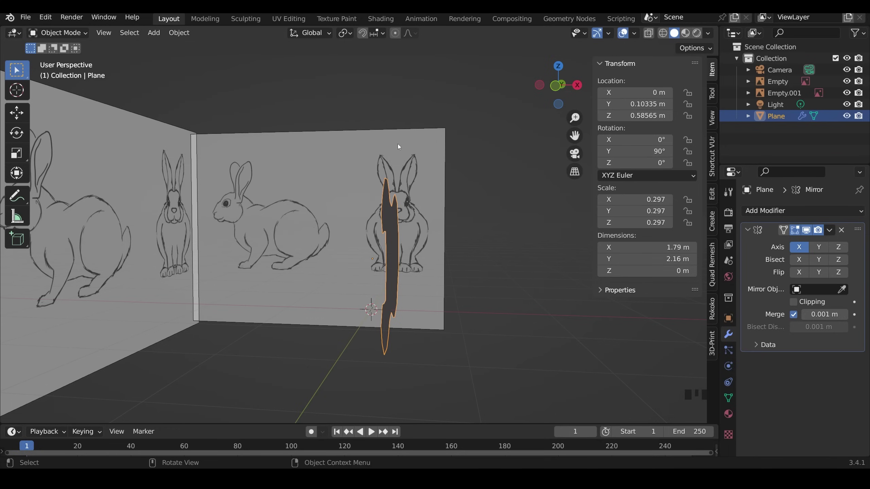
key("ctrl+a")
left_click(430, 244)
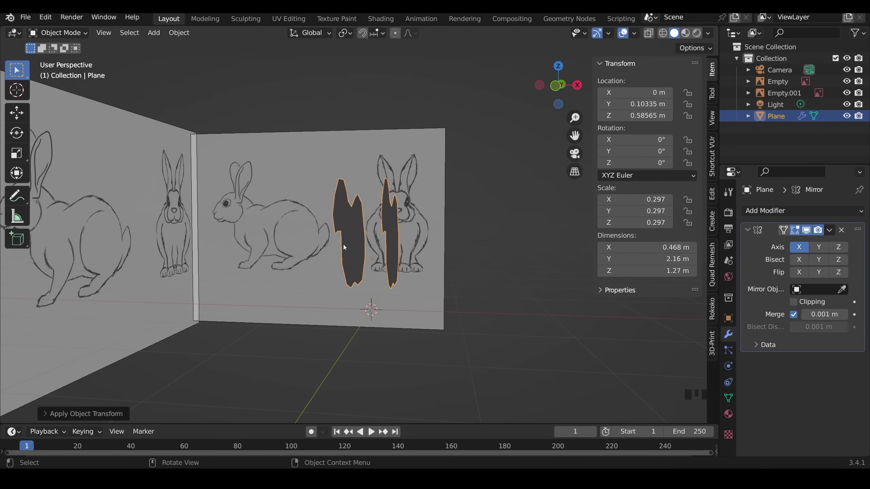
middle_click_drag(402, 241, 382, 271)
left_click(695, 48)
left_click(689, 85)
key("g")
key("x")
right_click(435, 255)
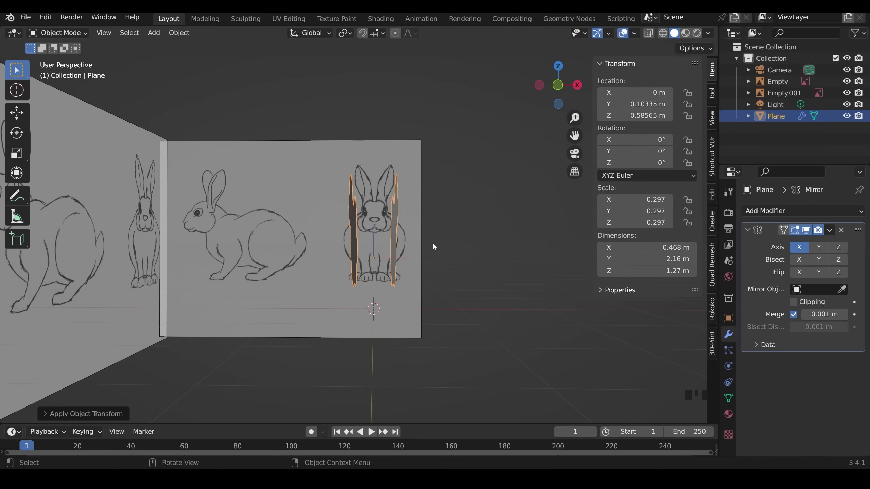
left_click(695, 48)
left_click(689, 83)
Step: Select the outer boundary edges of the rabbit profile in Edit Mode and extrude them along X toward the mirror centre
middle_click_drag(541, 298, 535, 287)
key("Tab")
left_click(712, 156)
left_click(712, 69)
key("n")
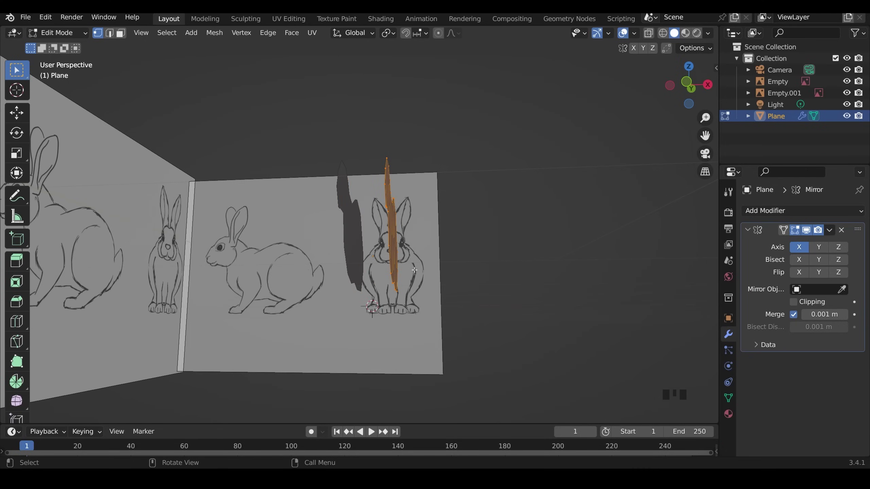
left_click(110, 33)
middle_click_drag(260, 151, 293, 173)
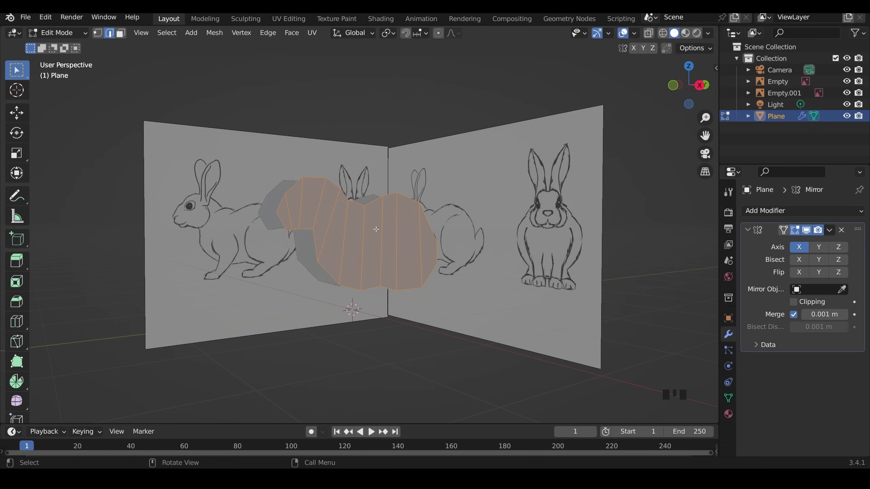
left_click(375, 200, "alt")
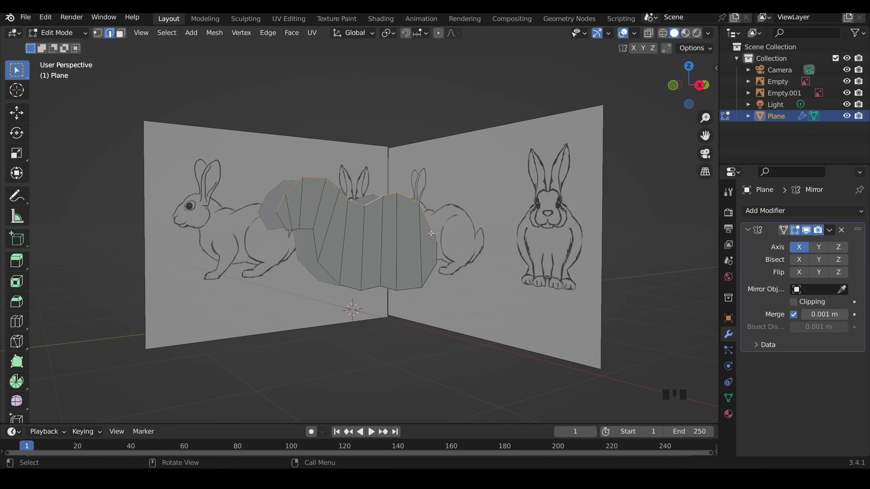
left_click(435, 251, "alt+shift")
middle_click_drag(422, 247, 455, 255)
key("e")
key("x")
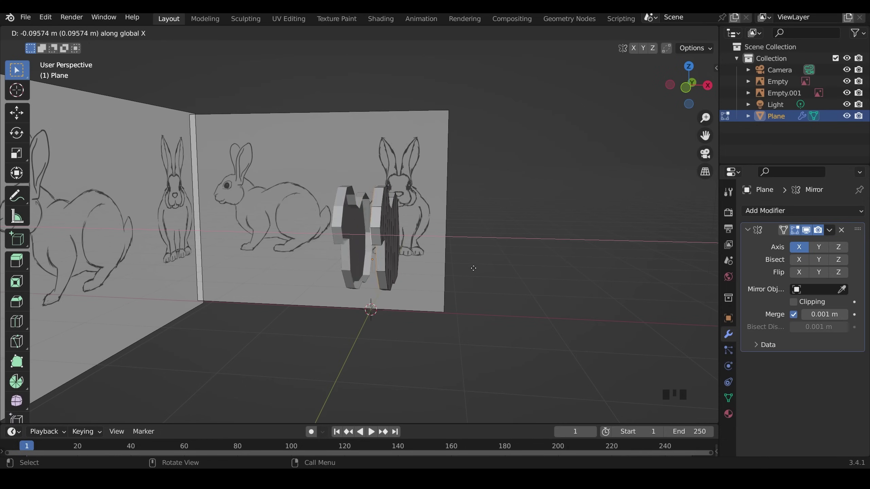
left_click(468, 269)
Step: Enable Clipping on the Mirror modifier and move the extruded boundary edges to the centre so both halves join
left_click(793, 301)
key("g")
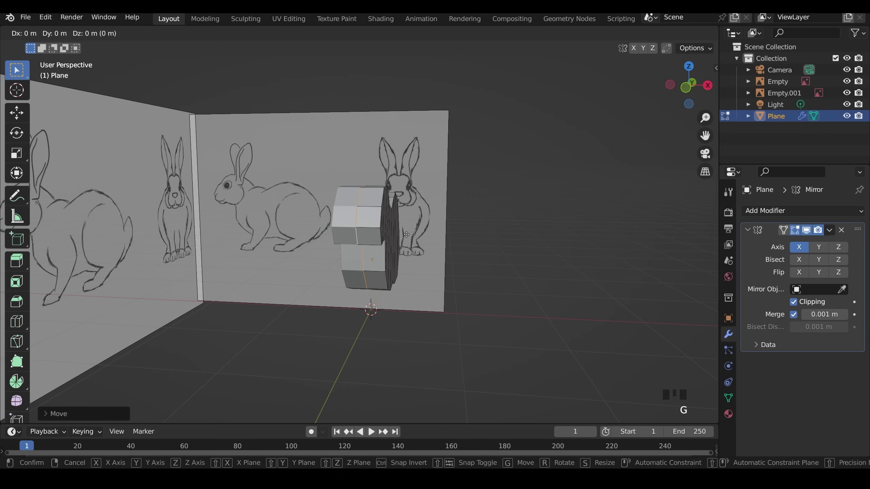
key("Escape")
Step: Add a lengthwise loop cut across the body's side and move its vertices onto the reference's shoulder and thigh contours
middle_click_drag(406, 235, 489, 339)
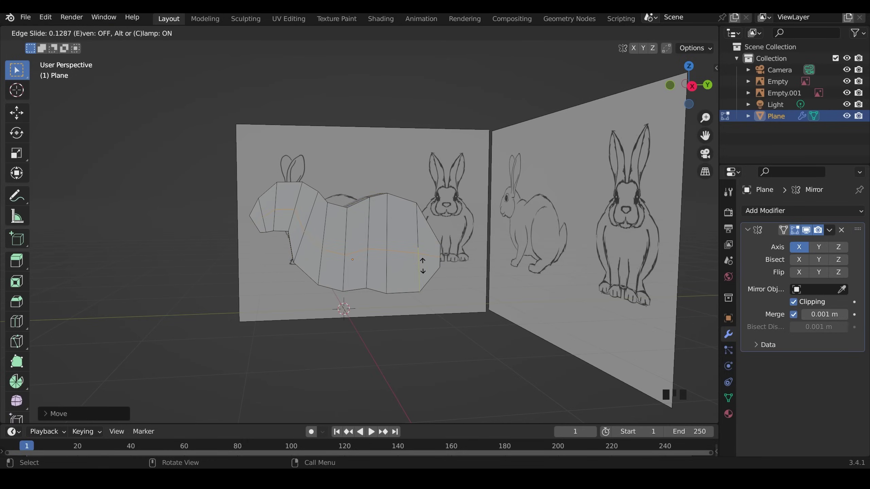
left_click(423, 266)
key("KP_3")
key("alt+z")
scroll(413, 264, "up", 4)
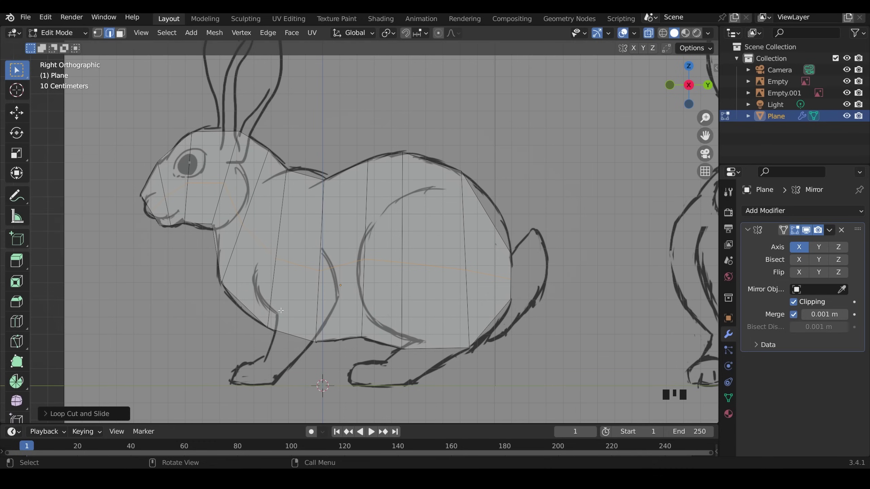
key("1")
left_click(276, 259)
key("g")
left_click(256, 266)
left_click(319, 270)
key("g")
left_click(325, 251)
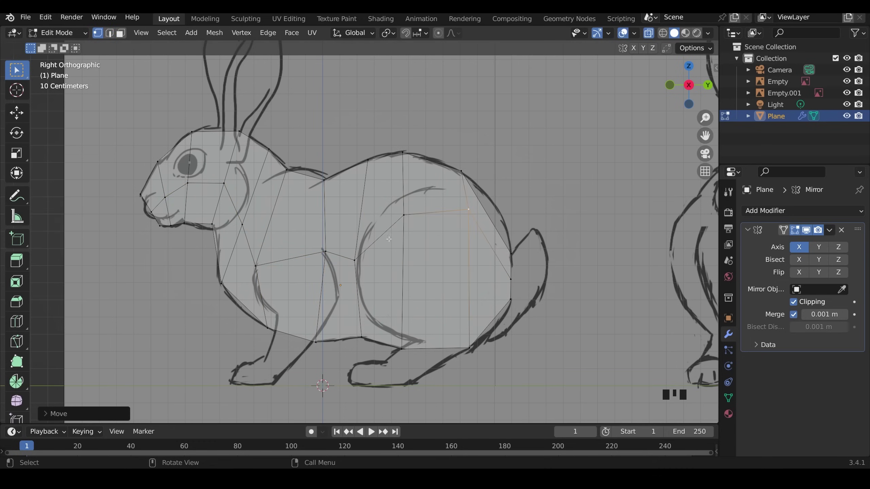
Step: Extrude the thigh faces outward and move them in front view toward the hip width of the reference
scroll(425, 248, "down", 4)
middle_click_drag(389, 239, 430, 255)
key("alt+z")
key("3")
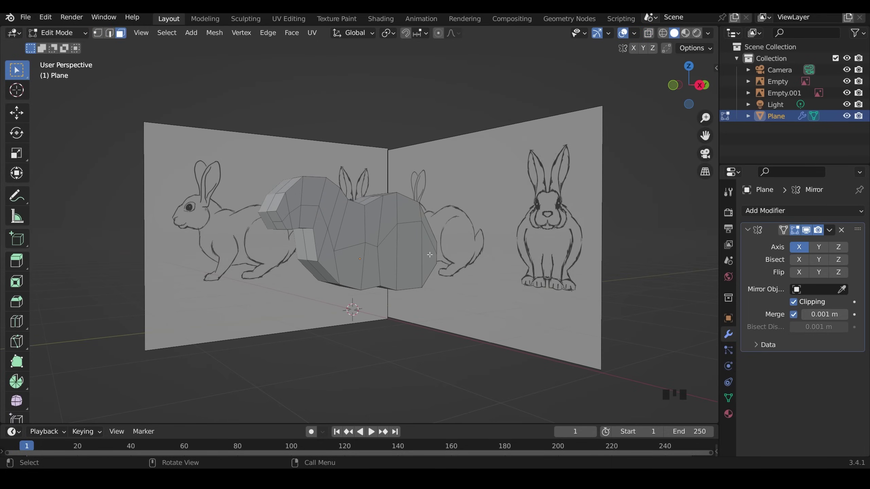
left_click(430, 255, "shift")
left_click(387, 260, "shift")
key("e")
left_click(435, 264)
key("KP_1")
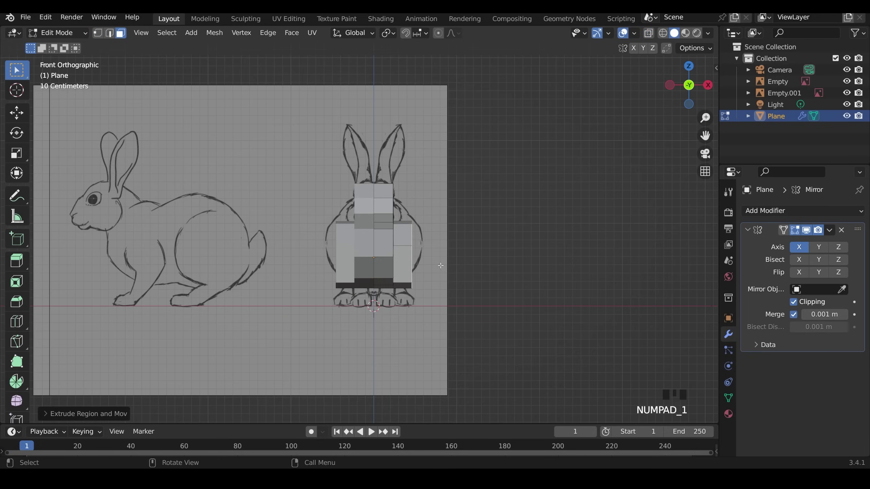
key("g")
left_click(439, 258)
Step: Extrude the shoulder face outward to form the base of the front leg and check it against the front reference
middle_click_drag(439, 258, 411, 277)
left_click(371, 270)
key("KP_1")
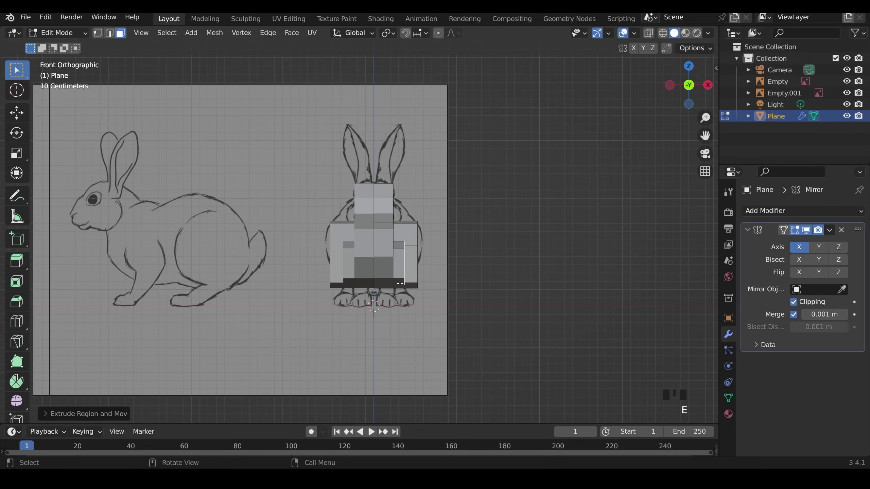
key("alt+z")
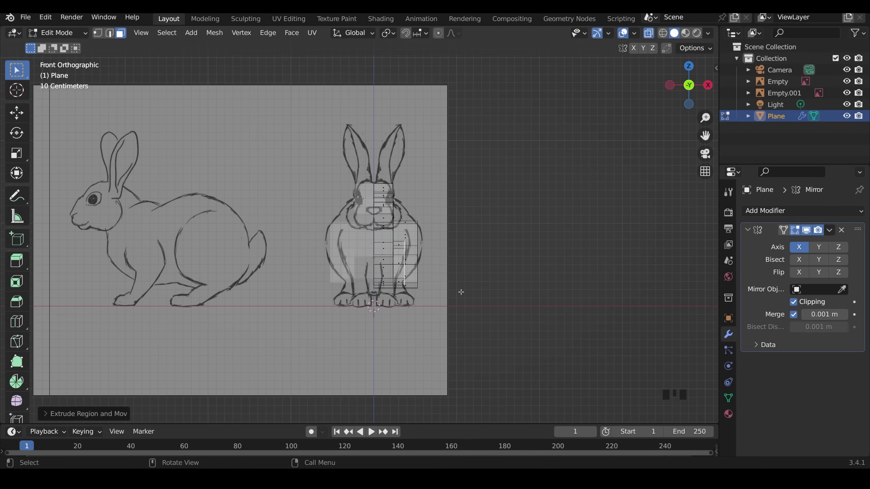
key("alt+z")
Step: Edge-slide the side outline edges along the head and back to round off the upper body
middle_click_drag(461, 292, 399, 320)
key("2")
left_click(277, 229)
middle_click_drag(277, 228, 493, 247)
left_click(399, 254, "ctrl")
key("g")
key("g")
left_click(386, 249)
key("g")
key("g")
left_click(387, 246)
Step: Move the underside faces of the thigh and shoulder up about 0.05 m along Z
scroll(420, 242, "up", 2)
middle_click_drag(391, 244, 433, 279)
key("3")
key("g")
key("z")
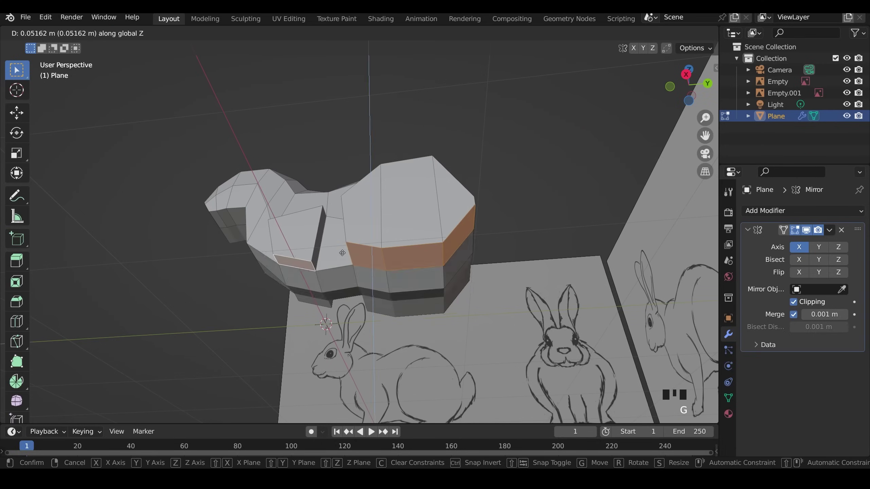
left_click(342, 255)
Step: Edge-slide the edge runs along the chest and belly to round off the lower body
middle_click_drag(342, 254, 346, 274)
scroll(342, 283, "up", 2)
middle_click_drag(347, 275, 334, 238)
key("2")
left_click(338, 245)
left_click(308, 214, "ctrl")
middle_click_drag(334, 237, 271, 316)
key("g")
key("g")
left_click(347, 230)
left_click(369, 231, "ctrl")
key("g")
key("g")
left_click(381, 245)
key("g")
key("g")
left_click(379, 246)
Step: Scale down the outer shoulder face to taper the front leg's base
middle_click_drag(379, 245, 392, 290)
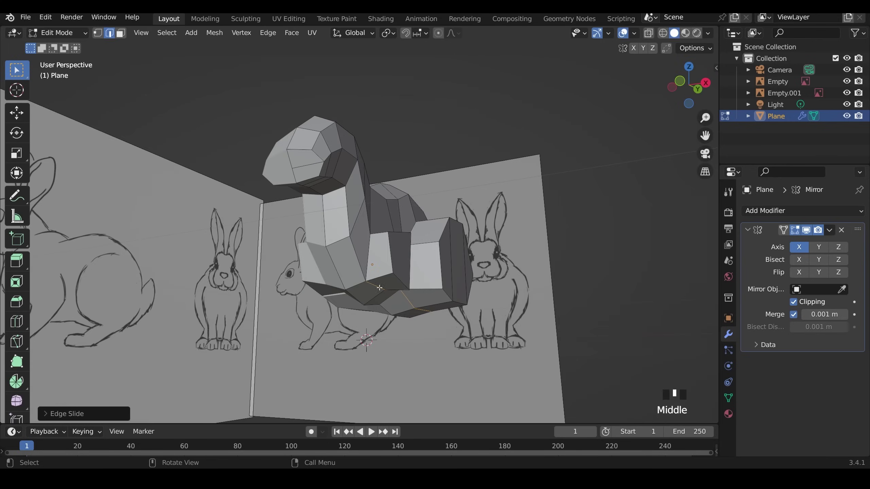
middle_click_drag(441, 310, 390, 280)
key("3")
left_click(356, 279)
key("s")
left_click(415, 288)
Step: Select the three outer thigh faces and scale them down to round the haunch
left_click(394, 274)
left_click(437, 275, "shift")
left_click(467, 274, "shift")
key("s")
left_click(495, 278)
Step: Extrude the thigh's bottom face toward the ankle in side view, then scale, move and rotate it to fit the reference leg
middle_click_drag(494, 278, 461, 330)
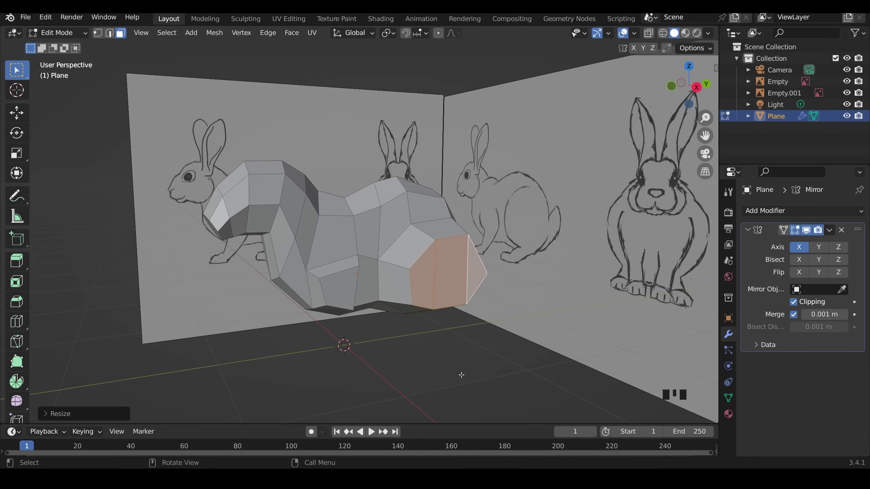
key("KP_3")
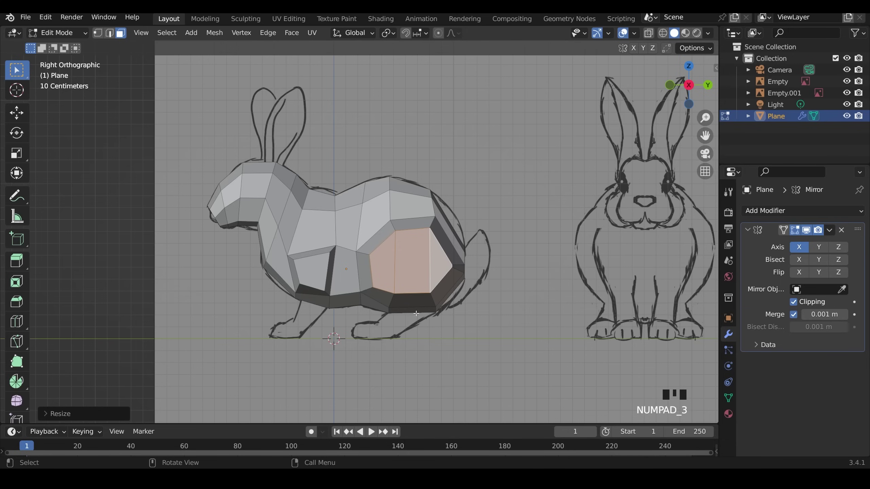
left_click(412, 305)
key("e")
left_click(447, 336)
key("s")
left_click(439, 335)
key("g")
left_click(425, 325)
key("r")
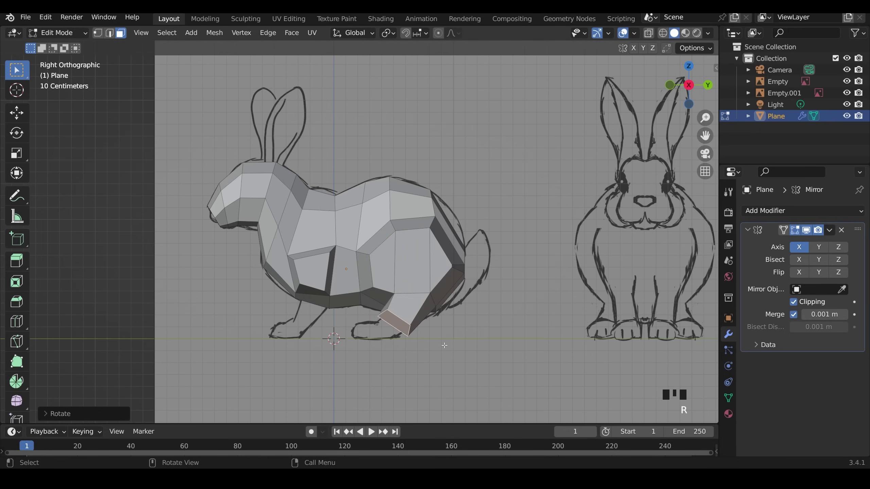
Step: Move the hind leg's rear bottom edge onto the heel of the side reference
key("2")
left_click(406, 334)
key("g")
left_click(347, 329)
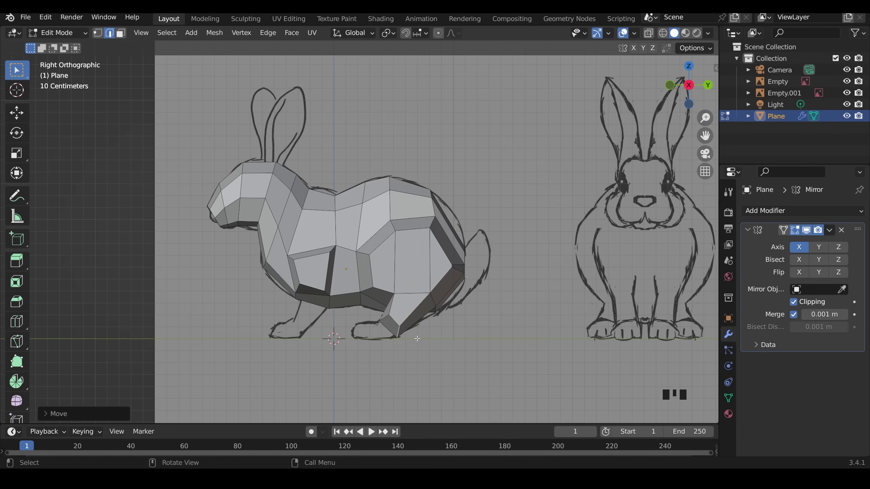
Step: Extrude the ankle face forward about 0.35 m as the hind foot and flatten its toe end along Y
key("3")
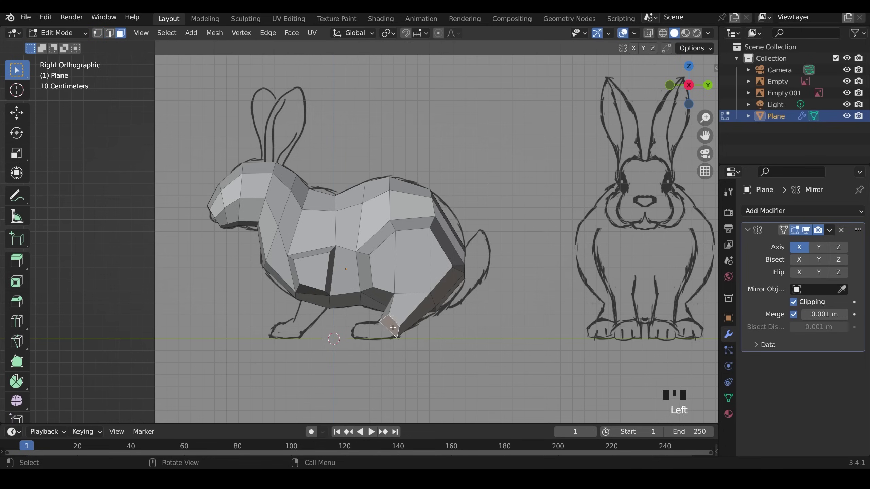
key("e")
middle_click(349, 334)
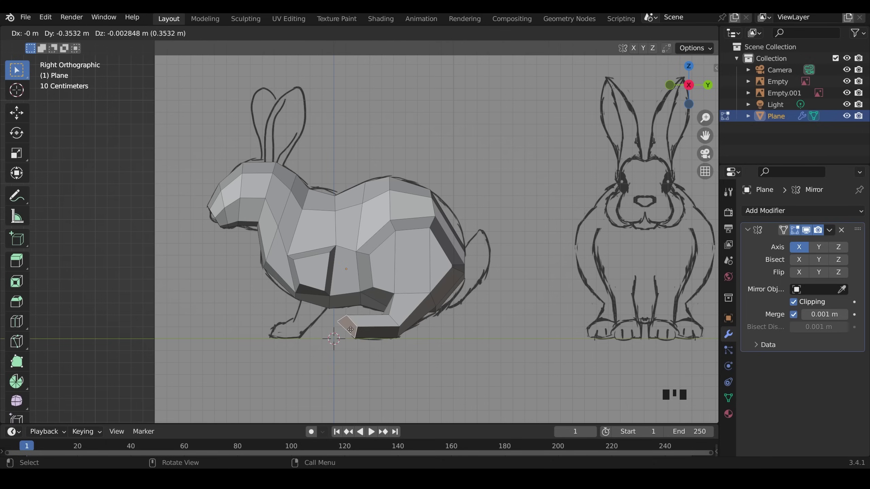
left_click(347, 328)
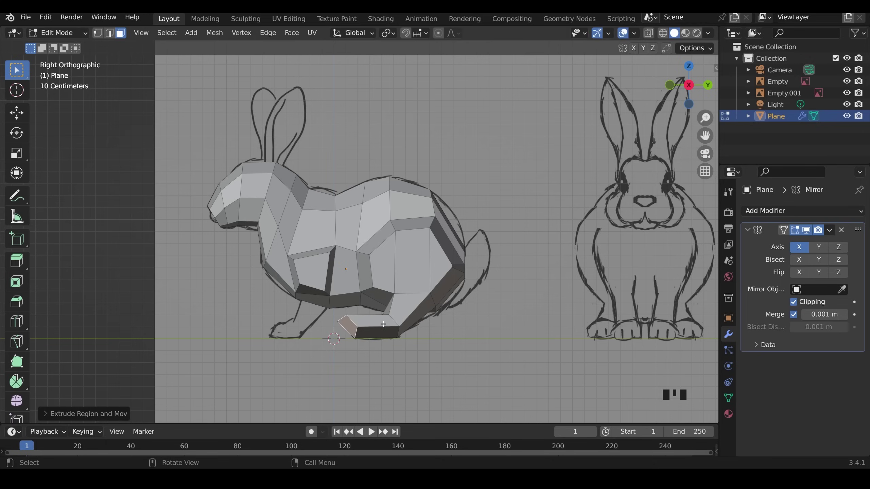
key("s")
key("y")
left_click(356, 336)
Step: Select the hind foot's outer bottom edge and move it along Z in front view to level the sole
middle_click_drag(356, 337, 396, 313)
left_click(395, 313)
key("KP_1")
key("g")
key("z")
left_click(450, 329)
middle_click_drag(450, 329, 416, 358)
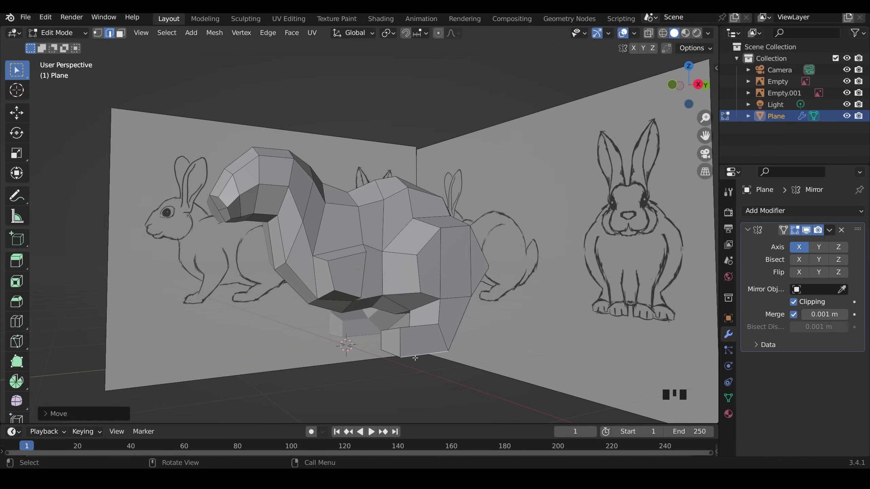
Step: Line up the shoulder's underside with the side reference and extrude it into a front leg and forward-pointing foot
left_click(342, 298)
key("KP_3")
key("alt+z")
key("g")
left_click(332, 296)
key("alt+z")
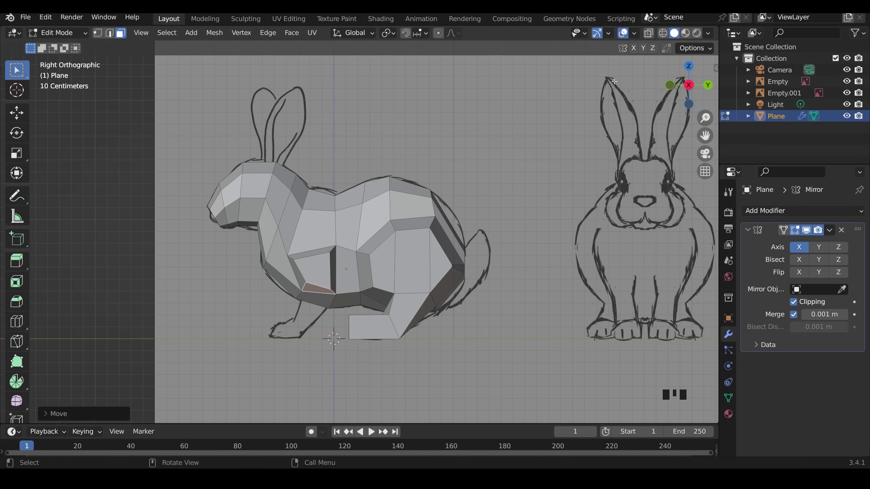
key("e")
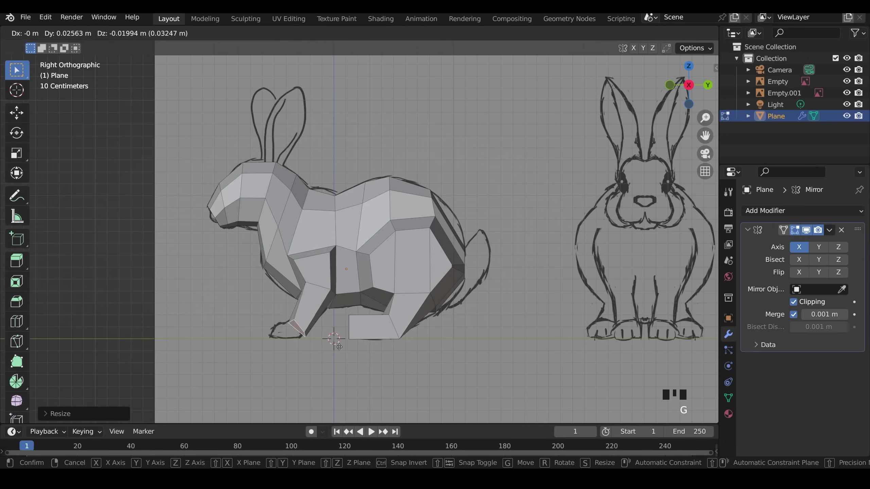
left_click(305, 351)
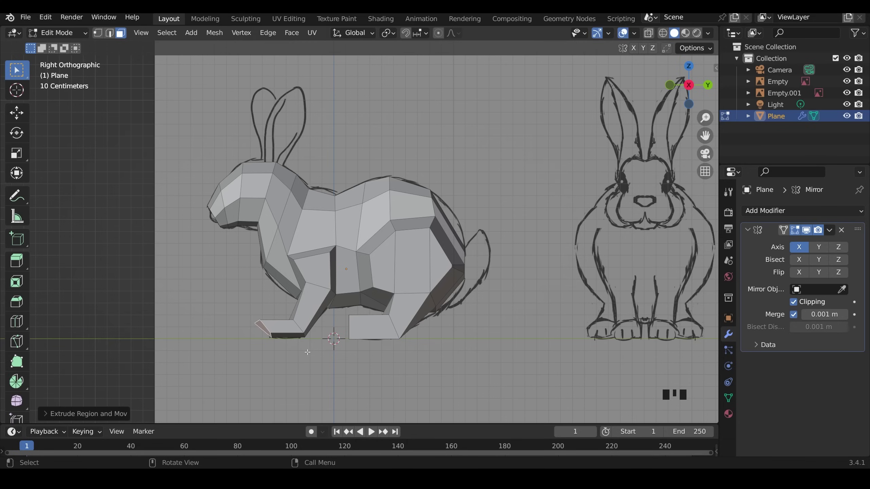
middle_click_drag(307, 352, 428, 284)
left_click(427, 279)
key("KP_1")
key("g")
key("x")
right_click(420, 326)
Step: Move the front foot faces sideways in front view to match the position of the reference's front paws
middle_click_drag(419, 325, 377, 319)
key("g")
key("x")
left_click(388, 296)
left_click(362, 322, "shift")
key("KP_1")
key("g")
left_click(431, 336)
key("r")
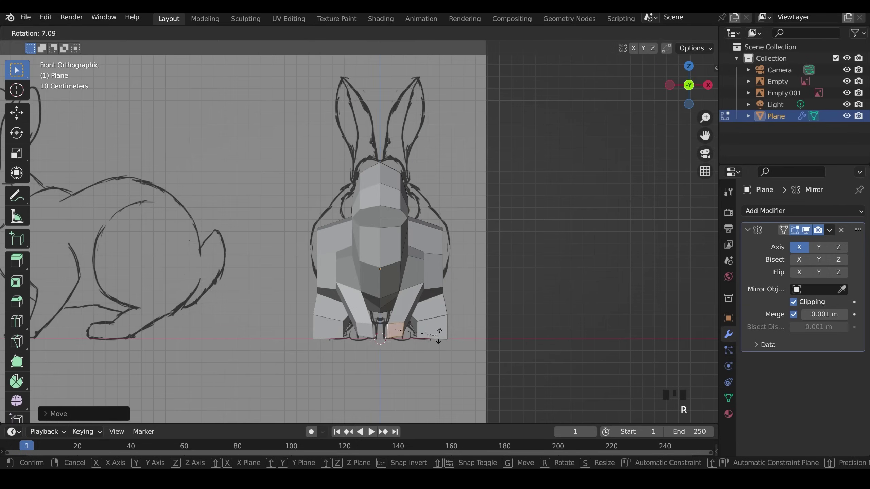
right_click(439, 337)
Step: Rotate the front foot face slightly and reposition it in front view to fit the reference's front paw
middle_click_drag(439, 336, 393, 302)
left_click(394, 301)
key("KP_1")
key("g")
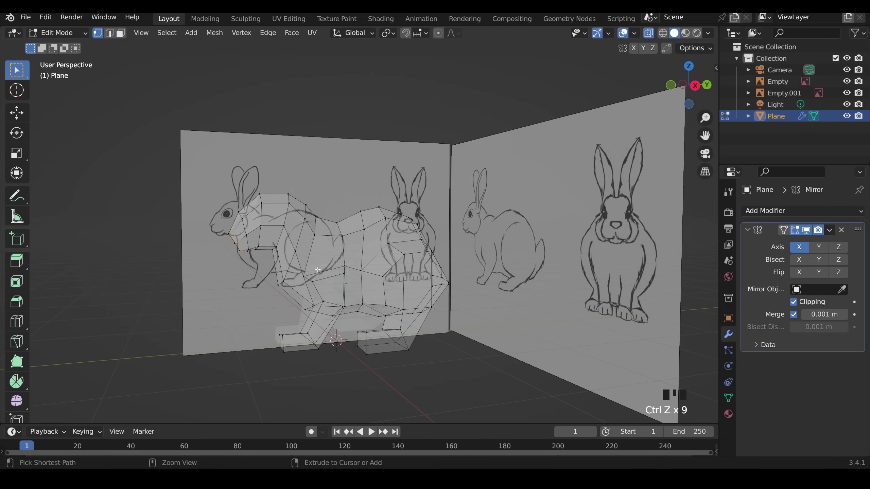
Step: Select the faces of the body and all legs and hide them, keeping the head and neck visible
left_click_drag(298, 191, 522, 368)
left_click_drag(272, 324, 380, 369, "shift")
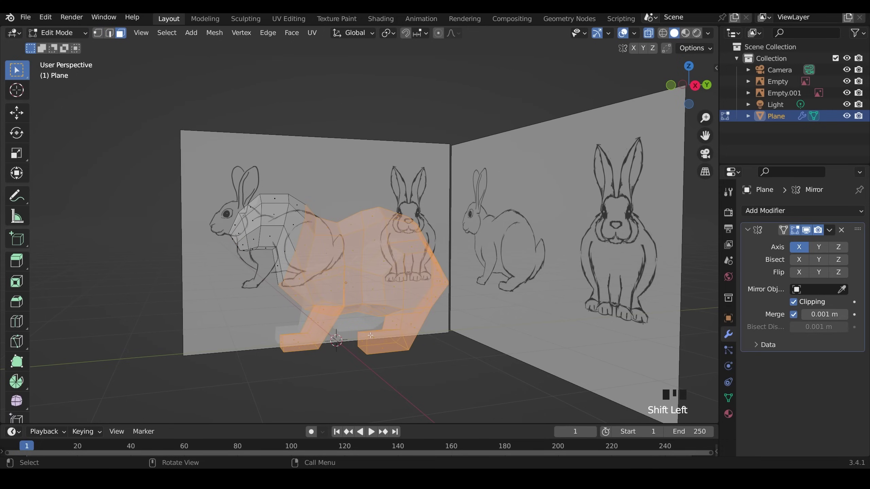
key("h")
Step: Select the two lower side faces of the head and extrude them outward in front view to form the cheek
middle_click_drag(329, 286, 423, 230)
scroll(340, 344, "up", 3)
key("KP_1")
key("KP_1")
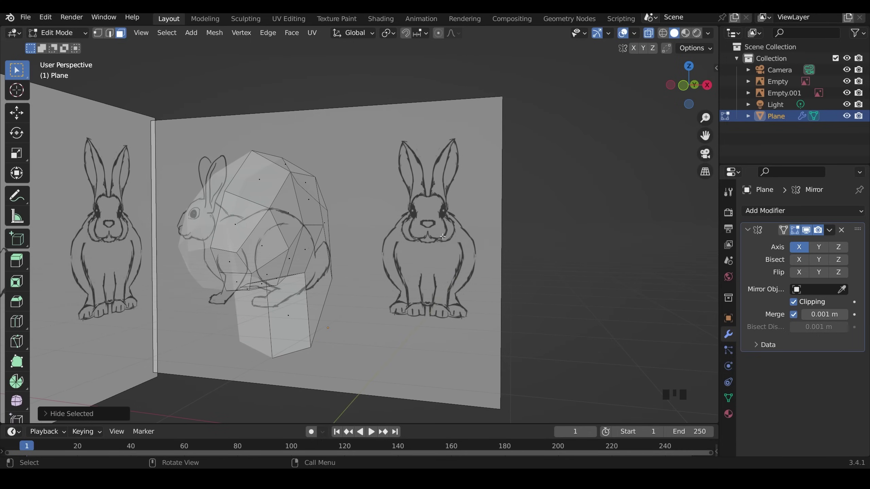
left_click(290, 259)
middle_click_drag(290, 260, 352, 269)
left_click(274, 269, "shift")
key("KP_1")
key("e")
left_click(389, 226)
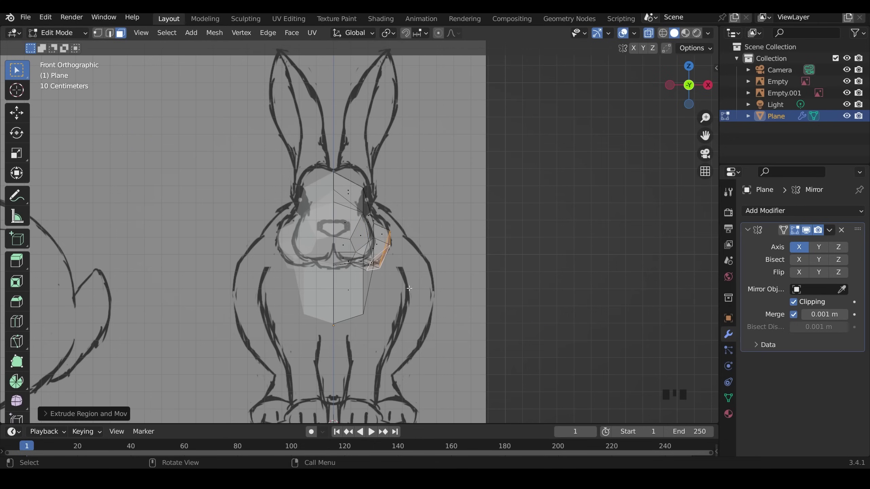
Step: Adjust the extruded cheek's shape and slide its upper edge along the side of the head
middle_click_drag(409, 290, 308, 285)
middle_click_drag(309, 285, 281, 281, "shift")
middle_click_drag(281, 281, 324, 284)
left_click(243, 286)
key("g")
left_click(244, 290)
key("KP_1")
right_click(445, 238)
key("ctrl+z")
left_click(403, 264)
key("g")
key("g")
left_click(404, 265)
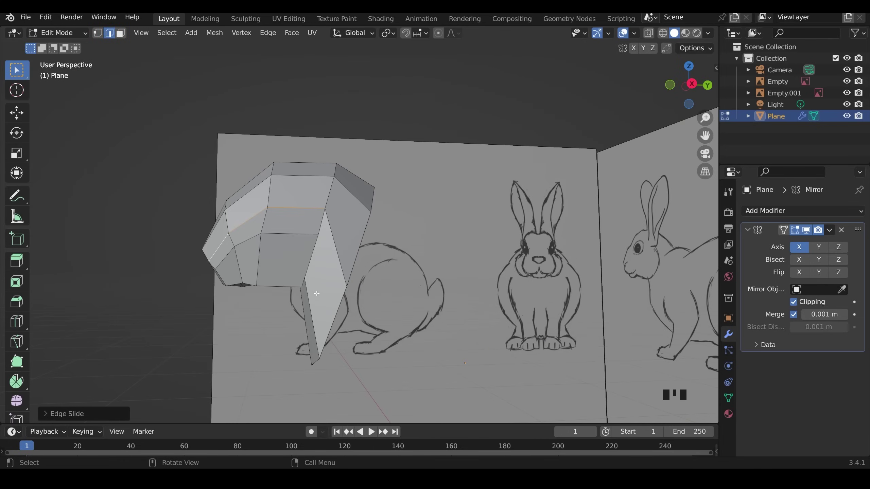
Step: Add one centred loop cut around the lower cheek and the side of the neck
key("ctrl+r")
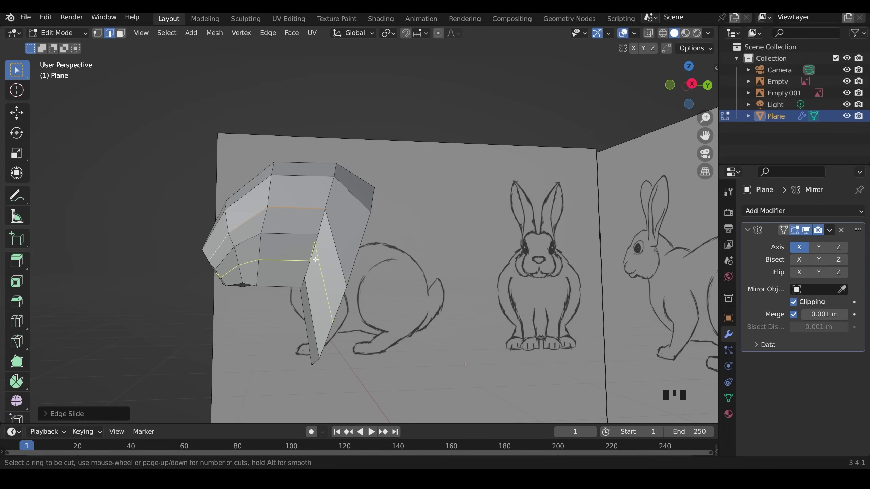
left_click(315, 260)
right_click(315, 259)
Step: Reveal the hidden body and hide it again together with the unwanted face beside the neck
key("alt+h")
middle_click_drag(350, 283, 357, 301)
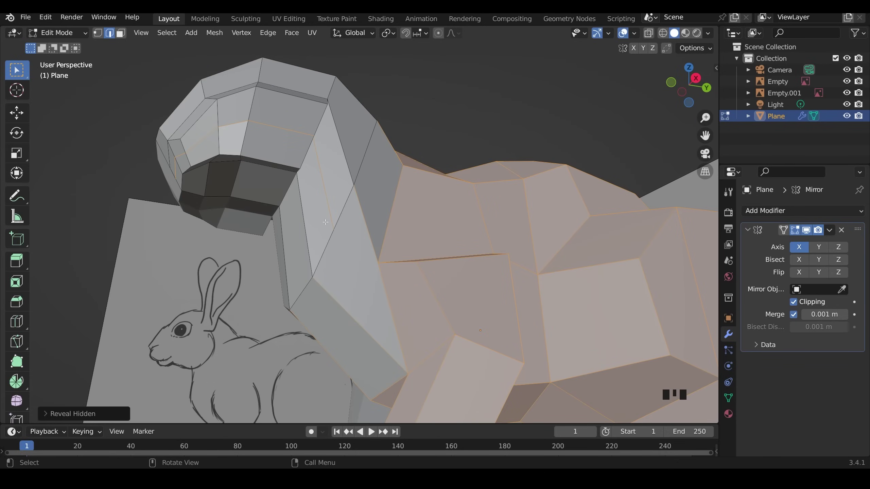
middle_click_drag(329, 227, 339, 247)
key("3")
left_click(346, 326, "shift")
key("h")
middle_click_drag(346, 326, 370, 334)
Step: Slide two vertices at the rear of the cheek along their edges to reshape its back border
key("1")
left_click(280, 151)
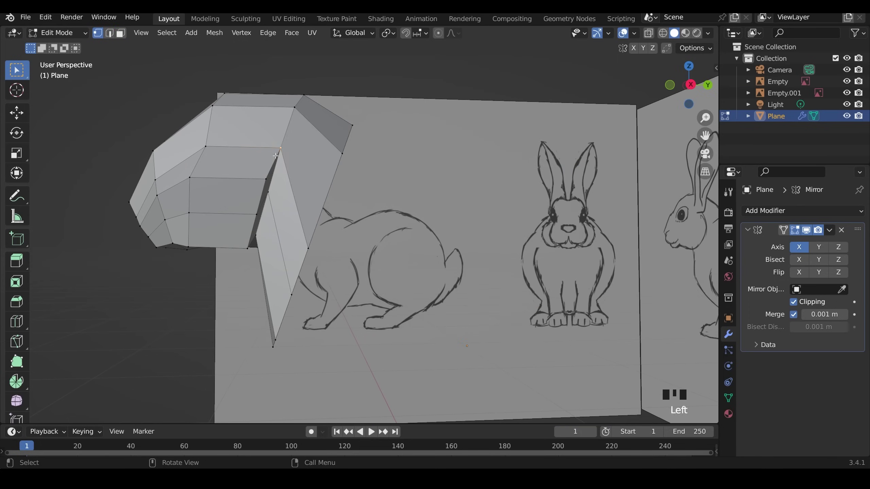
middle_click_drag(270, 175, 462, 187)
key("g")
key("g")
left_click(492, 183)
left_click(438, 210)
key("g")
key("g")
left_click(432, 231)
middle_click_drag(432, 232, 336, 264)
scroll(401, 255, "down", 3)
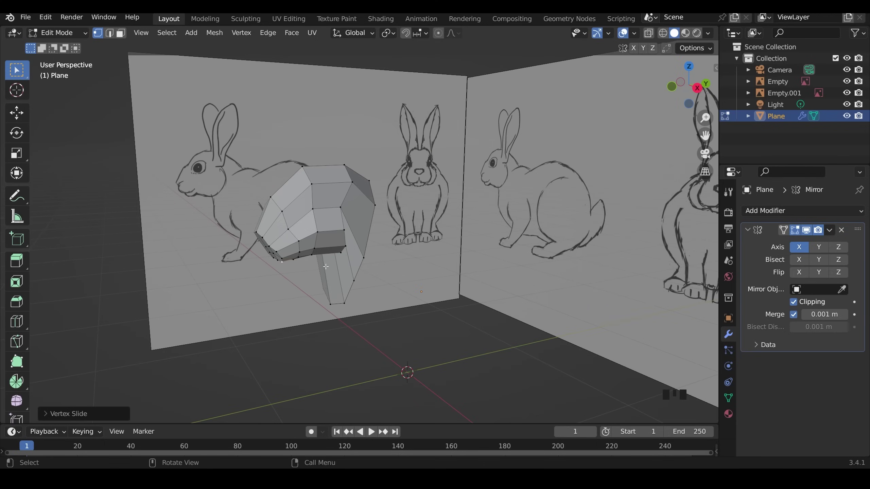
key("KP_3")
scroll(377, 205, "up", 4)
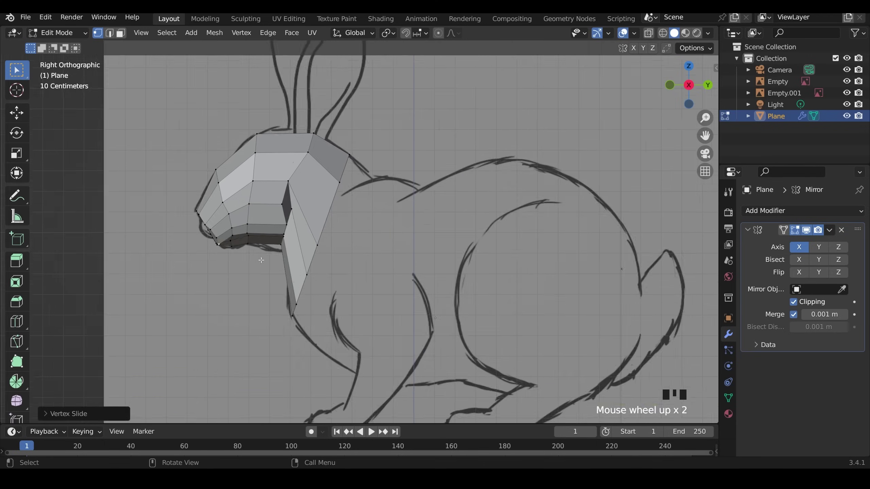
middle_click_drag(382, 235, 406, 236)
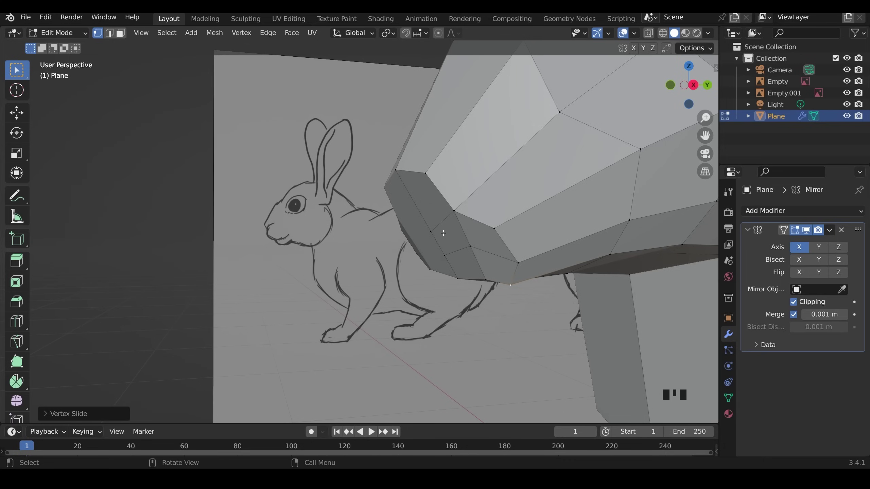
key("3")
left_click(425, 203)
key("ctrl+z")
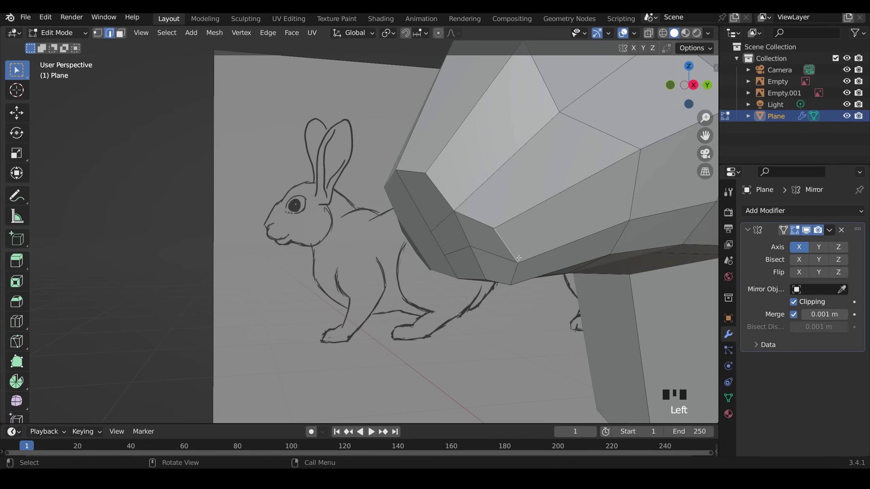
key("ctrl+z")
key("ctrl+z")
key("ctrl+z")
key("ctrl+z")
Step: Select the vertical edges at the front side of the muzzle and slide them back toward the cheek
key("2")
left_click(510, 251, "shift")
left_click(516, 271, "shift")
key("g")
key("g")
left_click(552, 245)
scroll(491, 244, "down", 3)
middle_click_drag(479, 239, 490, 239)
left_click(385, 219)
left_click(404, 249, "ctrl")
key("ctrl+z")
key("ctrl+z")
Step: Knife new edges across the side of the muzzle and up the face toward the nose bridge
key("KP_3")
middle_click_drag(203, 233, 481, 194)
key("k")
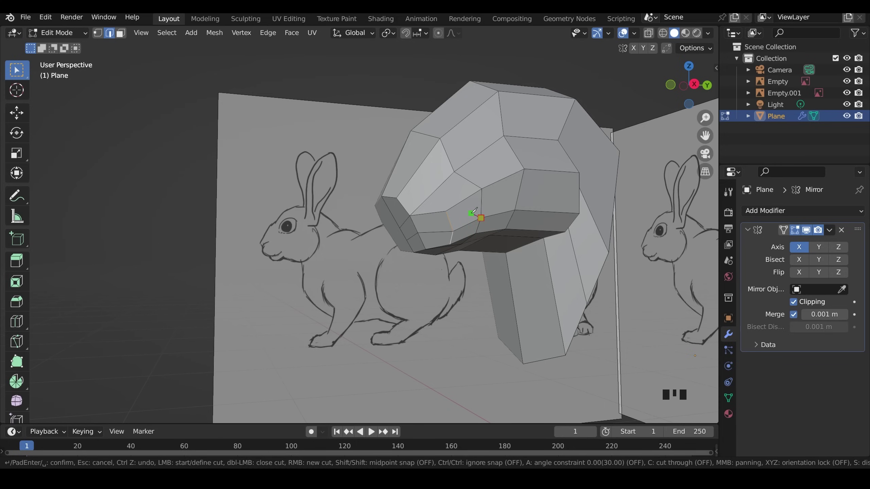
key("Return")
middle_click_drag(431, 231, 499, 206)
scroll(498, 206, "up", 2)
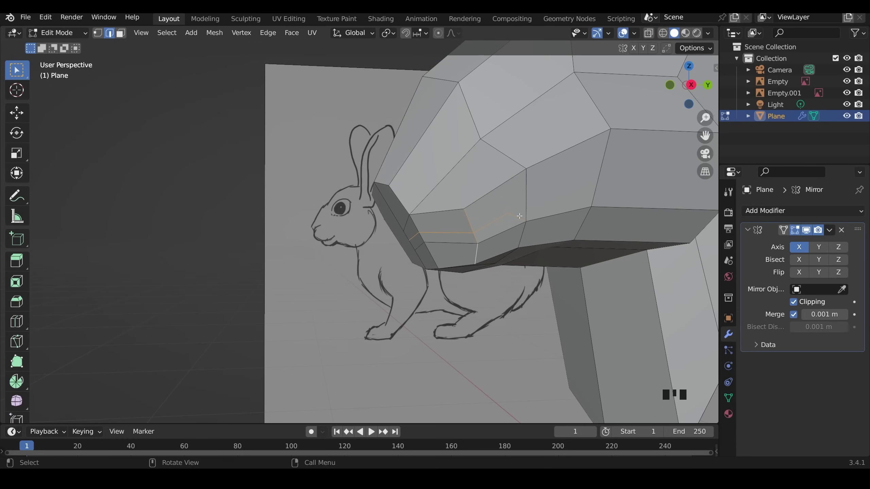
key("k")
left_click(497, 188)
left_click(396, 137)
key("Return")
scroll(495, 207, "down", 1)
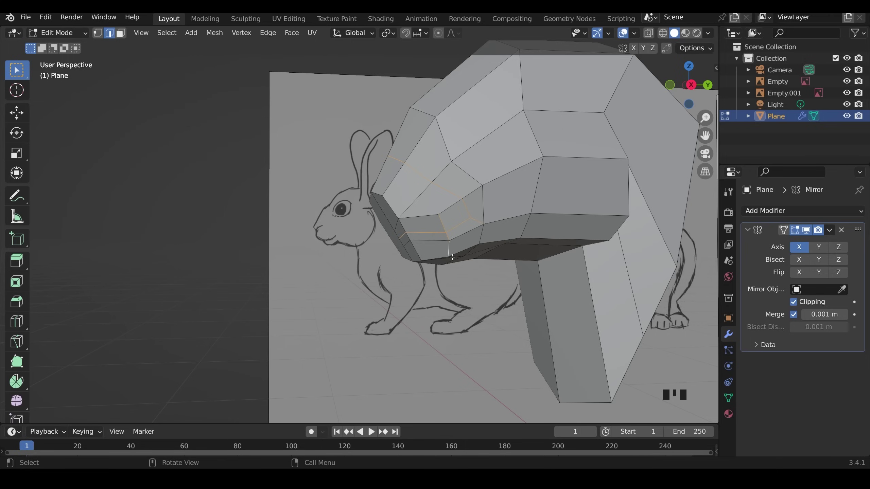
Step: With X-ray on, move the edges at the side of the muzzle to reshape the snout
scroll(409, 239, "down", 4)
middle_click_drag(409, 239, 366, 212)
key("alt+z")
key("2")
left_click(409, 218)
key("g")
left_click(411, 208)
key("g")
left_click(368, 204)
Step: Move the edge between the muzzle and cheek to fit the references, and turn X-ray off
scroll(384, 205, "up", 5)
key("KP_1")
key("KP_3")
middle_click_drag(392, 171, 507, 188)
key("g")
left_click(521, 192)
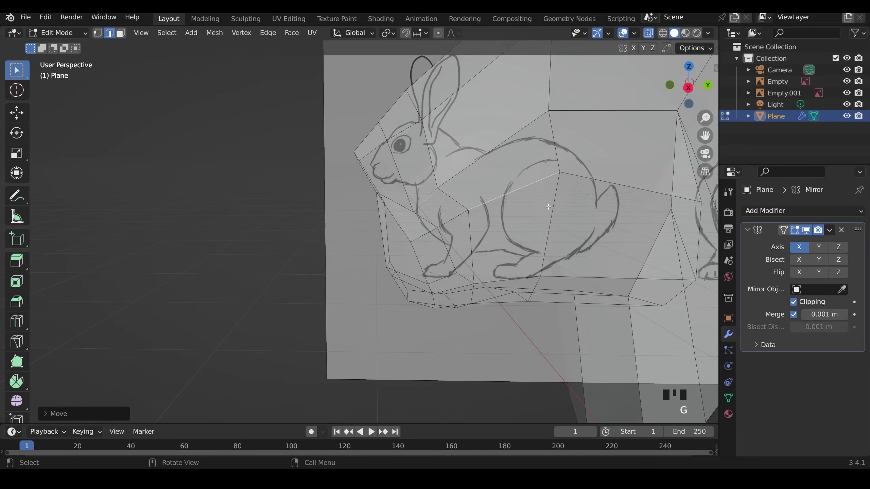
middle_click_drag(411, 202, 474, 207)
key("alt+z")
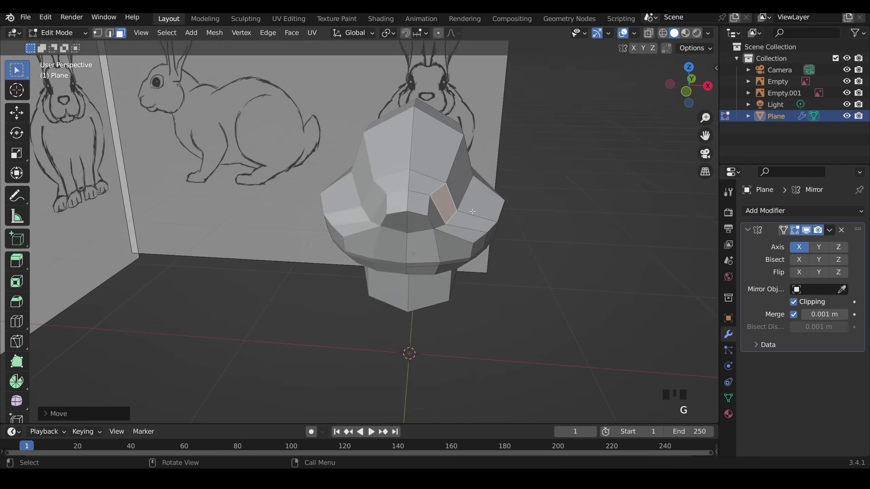
Step: Slide the inner face between the nose and cheek, and slide a vertex along the muzzle's lower border
key("g")
key("g")
middle_click_drag(472, 211, 394, 220)
key("1")
left_click(404, 266)
key("g")
key("g")
mouse_move(404, 266)
middle_mouse_down()
mouse_move(398, 240)
mouse_move(378, 262)
mouse_move(421, 254)
mouse_move(456, 229)
mouse_move(411, 262)
middle_mouse_up()
Step: Move a vertex at the front of the muzzle to round the snout
left_click(404, 233)
key("g")
left_click(401, 237)
key("g")
left_click(445, 223)
Step: Select the vertices at the underside of the cheek and slide them along their edges
middle_click_drag(470, 235, 514, 247)
left_click_drag(459, 280, 470, 315)
key("g")
key("g")
left_click(494, 274)
Step: Move the chin geometry in front view and extrude it to build the lower jaw
middle_click_drag(494, 274, 295, 398)
key("KP_3")
key("KP_1")
key("g")
left_click(425, 293)
key("e")
Step: Slide an edge of the extruded lower jaw to refine the chin's shape
scroll(507, 298, "up", 2)
key("2")
left_click(526, 299)
key("g")
key("g")
scroll(435, 326, "up", 3)
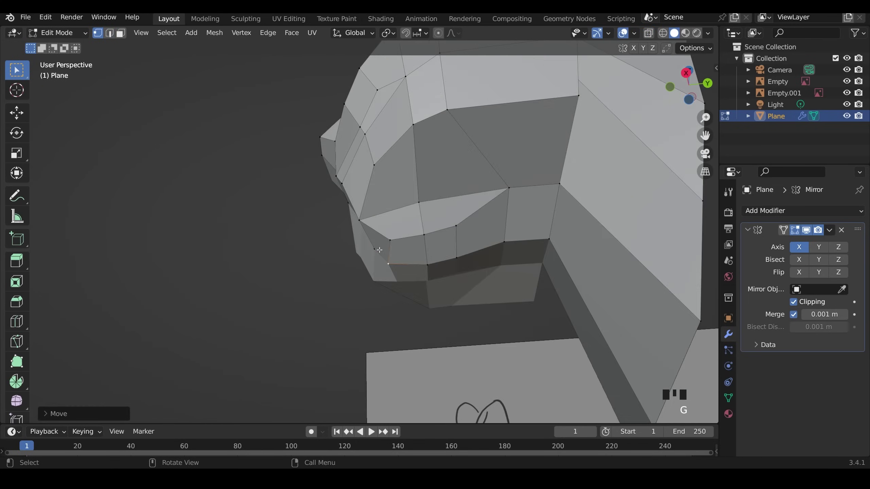
Step: Compare the head with the side reference in object mode and through X-ray face selection
key("Tab")
middle_click_drag(394, 259, 404, 298)
key("KP_3")
key("alt+z")
key("alt+z")
key("Tab")
key("3")
key("KP_3")
key("alt+z")
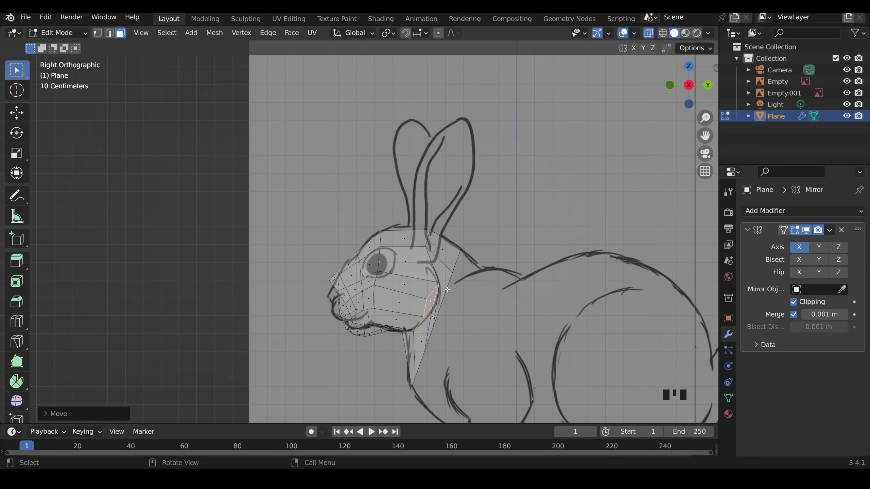
Step: Add a loop cut at the back of the head and slide one of its vertices along its edge
key("ctrl+r")
double_click(442, 243)
middle_click_drag(442, 243, 308, 275)
key("1")
left_click(445, 301)
key("g")
key("g")
key("g")
left_click(435, 268)
middle_click_drag(376, 281, 394, 267, "shift")
Step: Add a loop cut across the face and slide two nearby vertices along their edges to even out the spacing
key("ctrl+r")
double_click(343, 274)
middle_click_drag(342, 275, 373, 159)
left_click(388, 327)
key("g")
key("g")
left_click(394, 319)
left_click(467, 215)
left_click(425, 240)
key("g")
key("g")
left_click(435, 253)
Step: Move the vertex at the top of the forehead in side view to follow the reference outline
key("KP_1")
middle_click_drag(374, 160, 346, 158)
key("KP_3")
left_click(358, 137)
key("g")
left_click(357, 140)
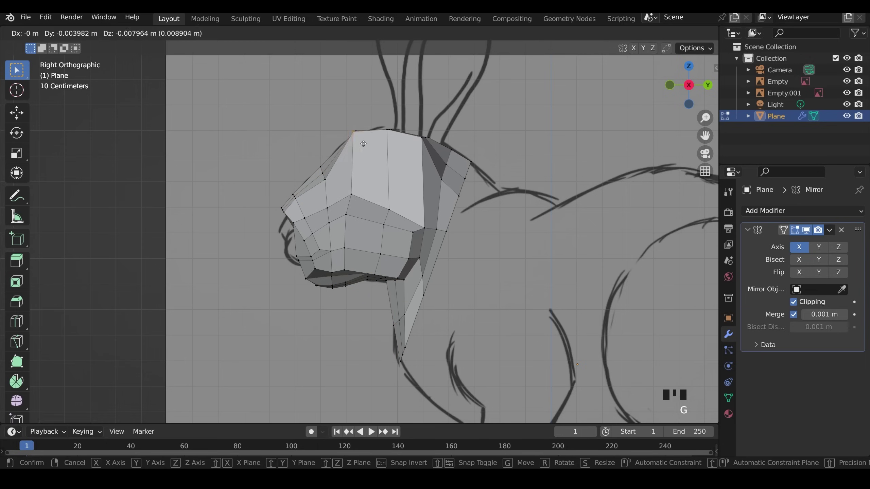
key("g")
Step: Slide the vertex on the upper rear of the head along its edge, working in front view
middle_click_drag(394, 127, 479, 243)
left_click(431, 156)
key("KP_1")
key("g")
key("g")
key("g")
left_click(365, 150)
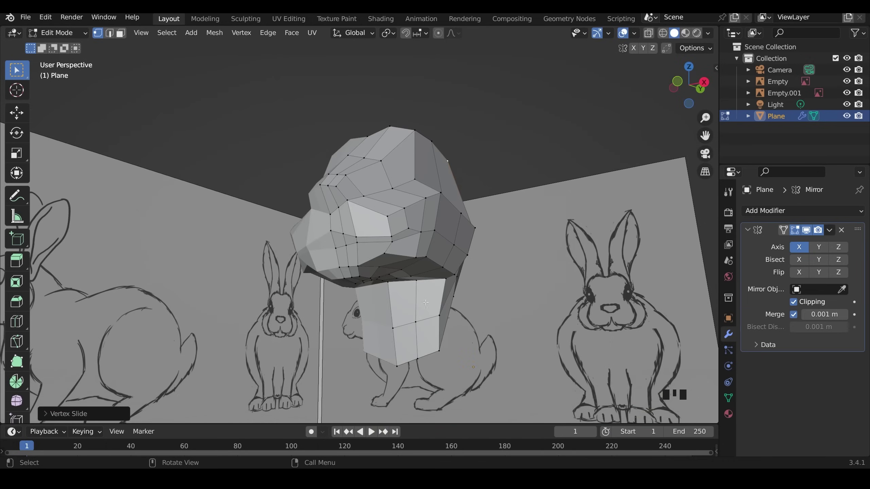
Step: Scale the nose vertices in X-ray side view to match the reference profile
middle_click_drag(412, 303, 377, 240)
key("KP_3")
key("alt+z")
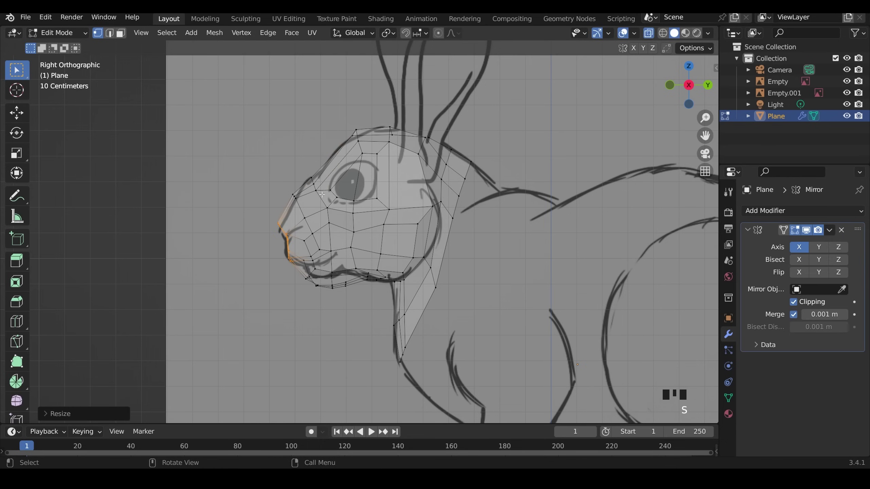
Step: Inset the faces at the eye to outline the eye socket, using the side reference for placement
middle_click_drag(387, 220, 450, 260)
key("3")
left_click(373, 221, "shift")
key("i")
left_click(380, 217)
key("alt+z")
key("KP_3")
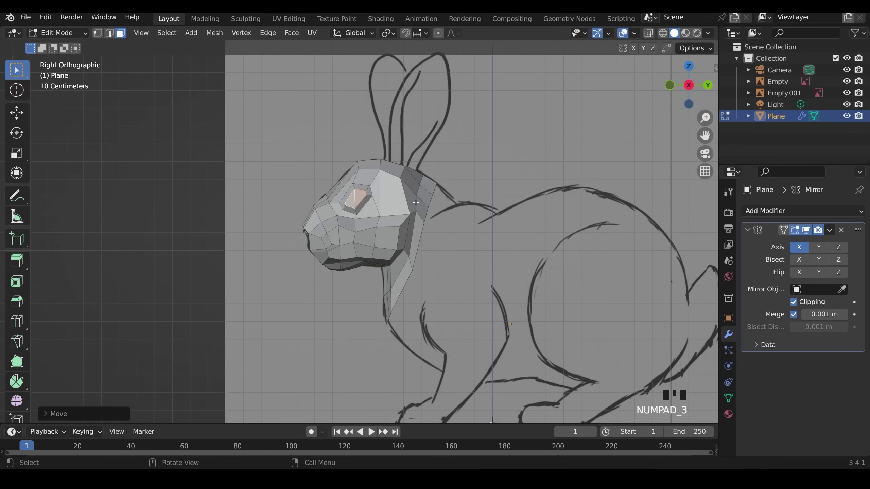
Step: Fit the ear base geometry to the side reference and extrude its faces upward and outward in front view
middle_click_drag(408, 233, 469, 239)
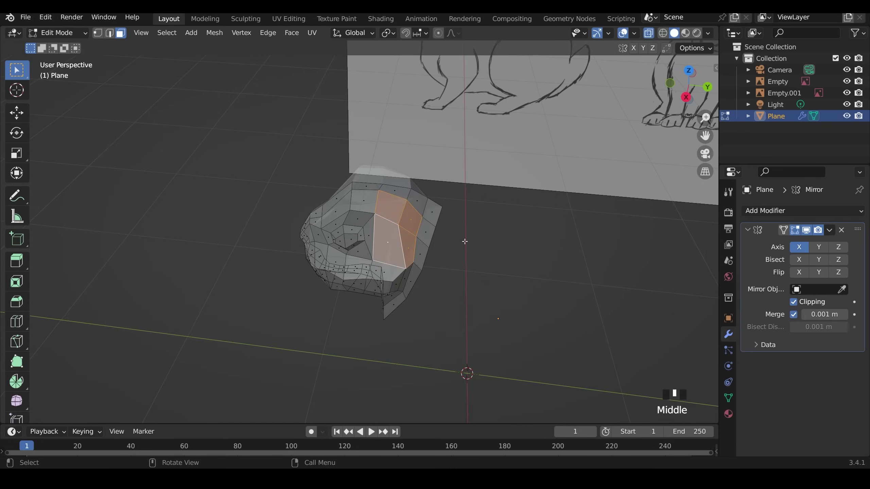
key("KP_3")
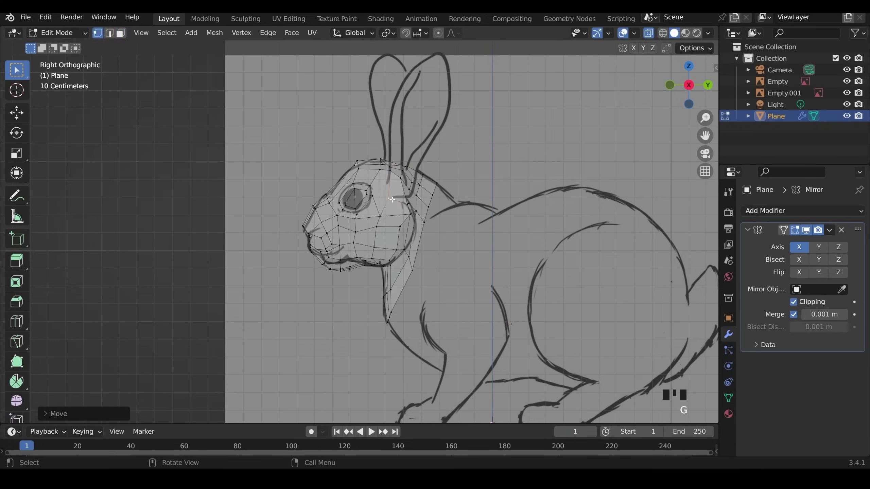
middle_click_drag(406, 204, 400, 209)
key("g")
mouse_move(383, 171)
middle_mouse_down()
mouse_move(298, 187)
mouse_move(355, 189)
mouse_move(376, 213)
middle_mouse_up()
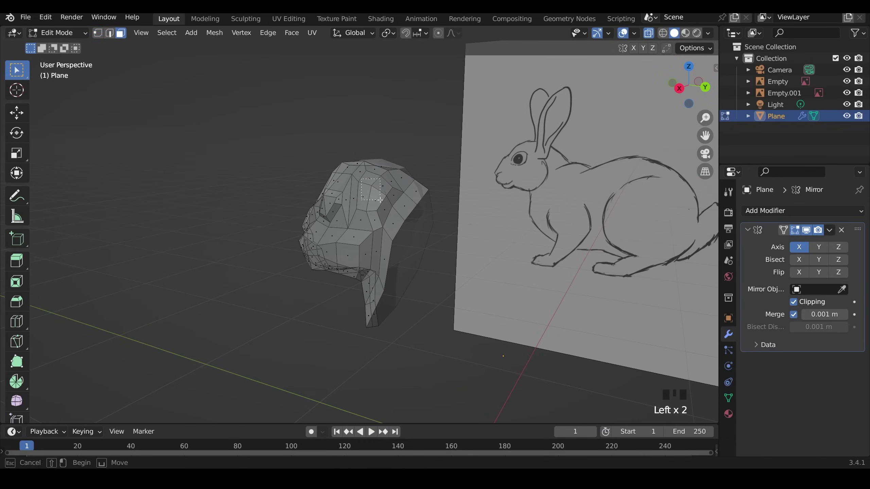
key("KP_1")
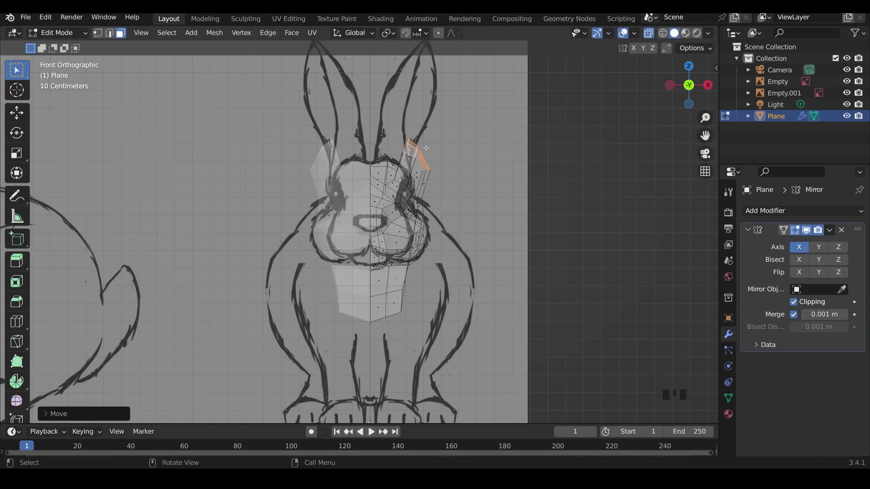
middle_click_drag(425, 151, 597, 411)
Step: Move individual vertices around the ear base to refine its shape
scroll(428, 302, "up", 5)
key("1")
left_click(359, 262)
middle_click_drag(359, 262, 353, 213)
scroll(352, 239, "up", 2)
key("g")
left_click(350, 274)
middle_click_drag(411, 275, 302, 284)
left_click(379, 289, "shift")
middle_click_drag(379, 289, 435, 309)
key("g")
left_click(377, 271)
mouse_move(377, 271)
middle_mouse_down()
mouse_move(446, 192)
mouse_move(383, 167)
mouse_move(479, 171)
middle_mouse_up()
scroll(445, 192, "down", 3)
Step: Inset the front faces of the ear, push them in to hollow the inner ear, and adjust its vertices
mouse_move(429, 285)
middle_mouse_down()
mouse_move(355, 222)
mouse_move(336, 219)
middle_mouse_up()
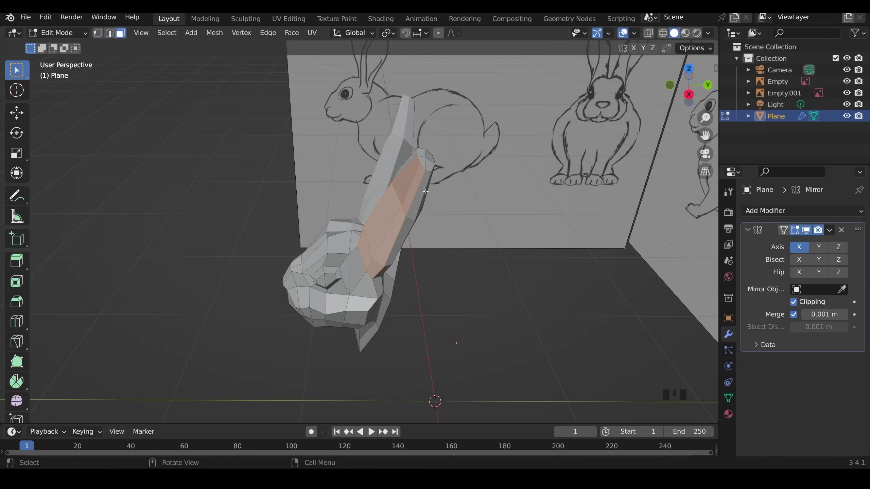
middle_click_drag(308, 172, 248, 39)
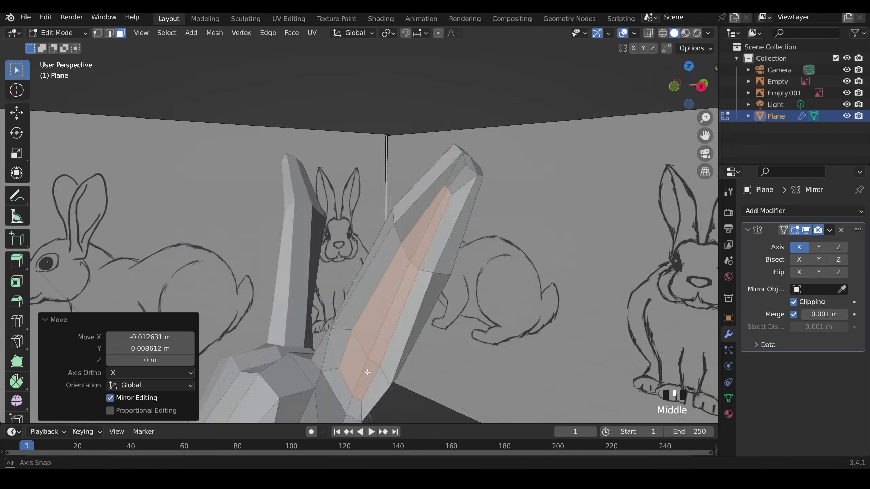
middle_click_drag(290, 349, 284, 382)
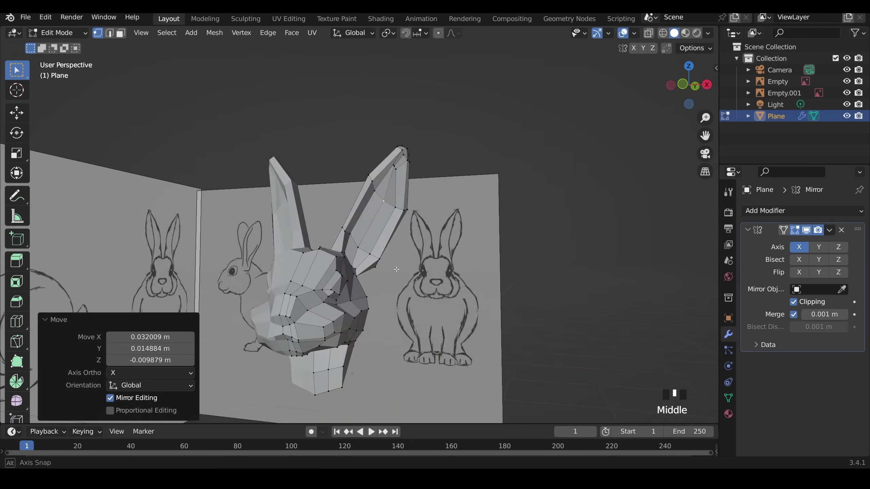
key("g")
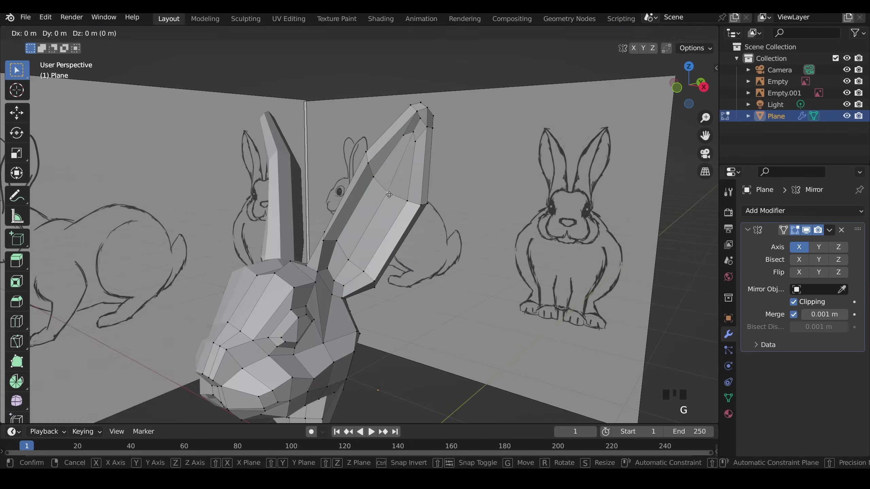
key("KP_3")
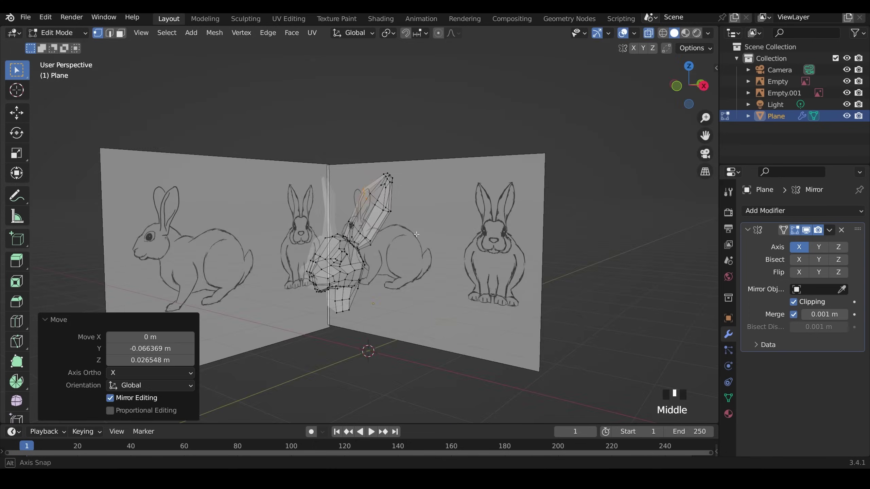
Step: Reposition the ear base vertices and move the vertex path along the lower cheek inward in front view
middle_click_drag(342, 239, 348, 256)
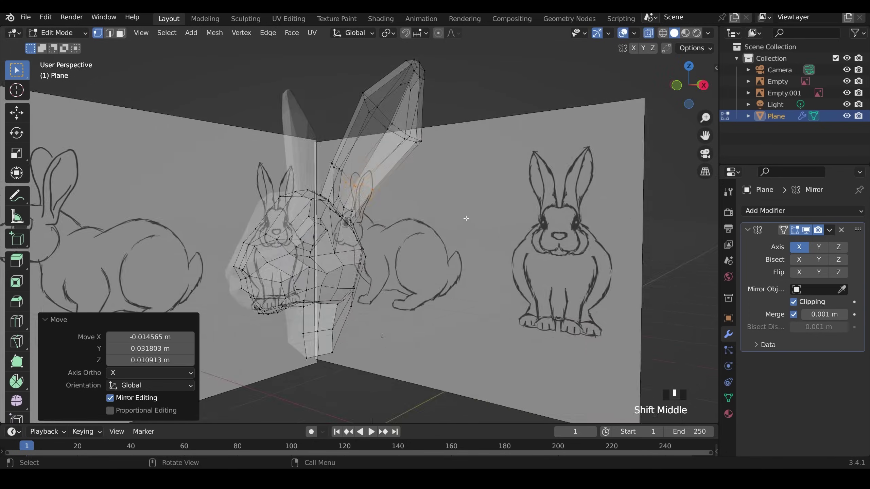
middle_click_drag(343, 274, 363, 329)
key("KP_1")
key("alt+z")
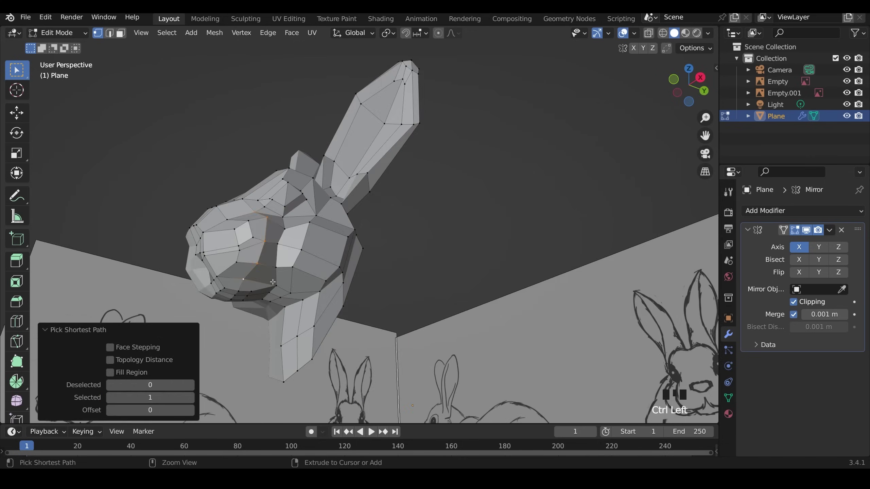
middle_click_drag(343, 292, 348, 307)
key("KP_1")
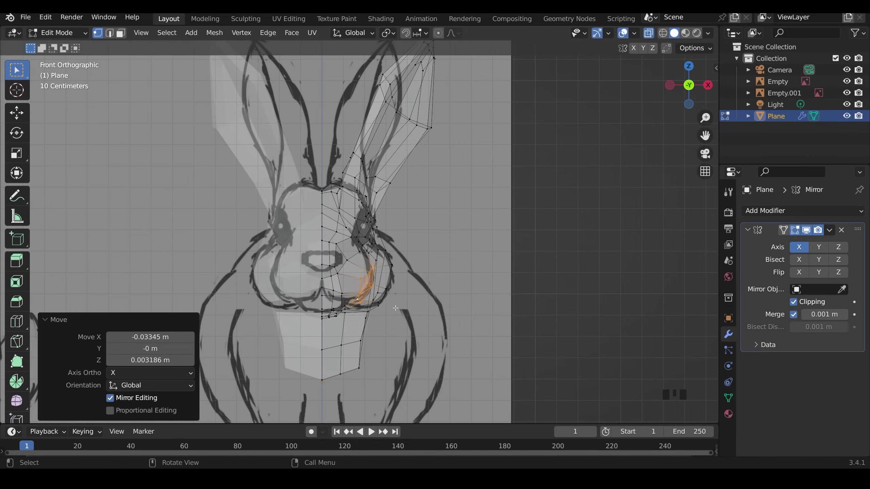
scroll(396, 308, "up", 4)
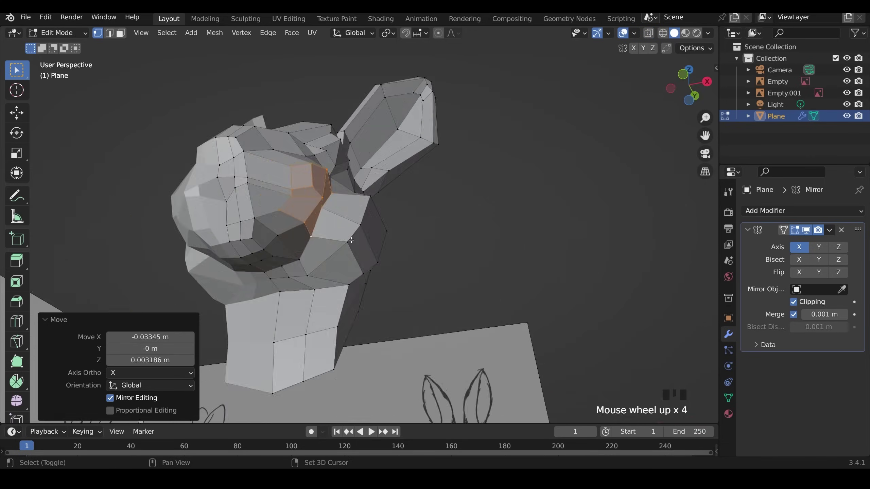
Step: Move the snout bridge vertex in side view and check the muzzle shape in perspective
middle_click_drag(343, 275, 363, 284)
key("KP_3")
key("g")
key("g")
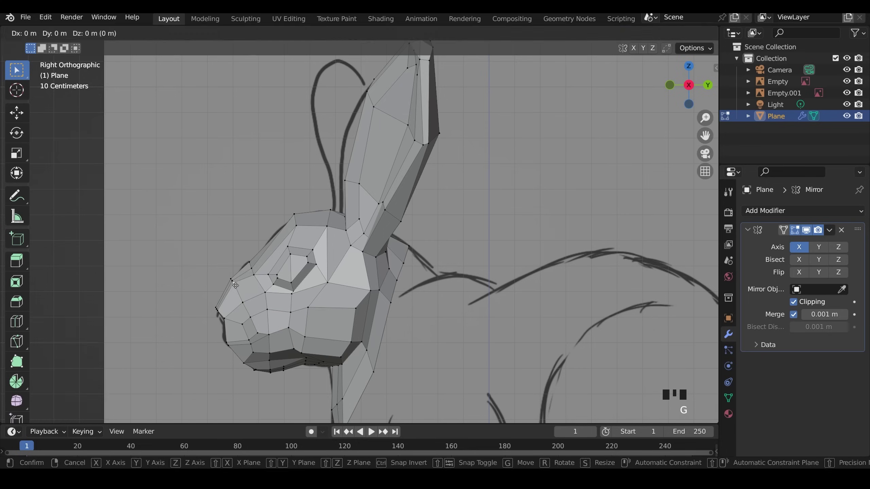
left_click(241, 295)
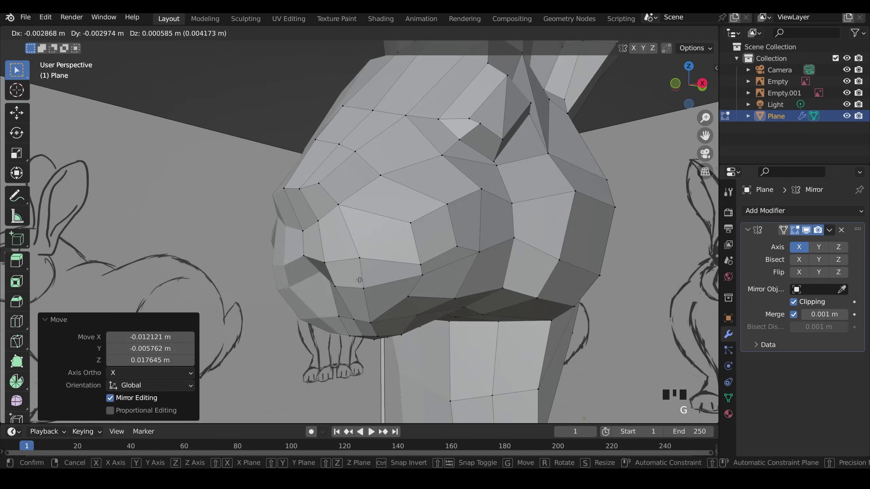
key("Tab")
middle_click_drag(411, 284, 418, 254)
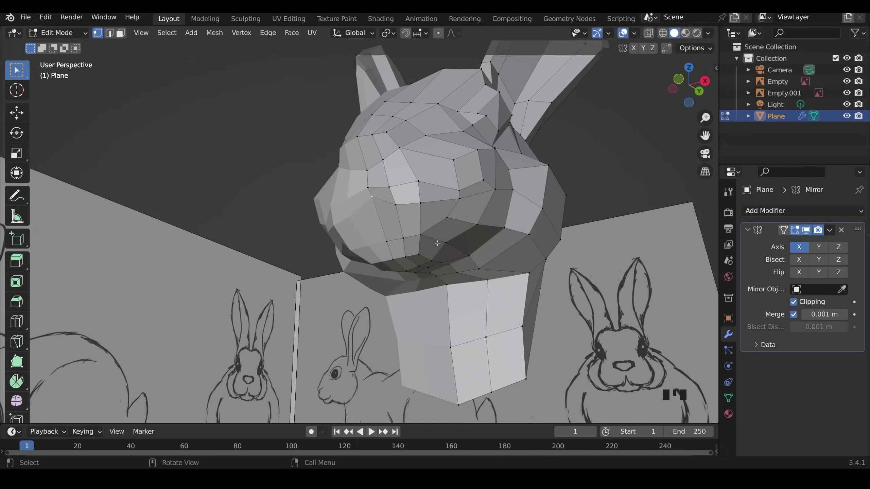
Step: Move the vertices under the muzzle and lower jaw to shape the chin's underside
middle_click_drag(435, 242, 450, 255)
left_click(446, 260)
key("g")
left_click(452, 254)
key("g")
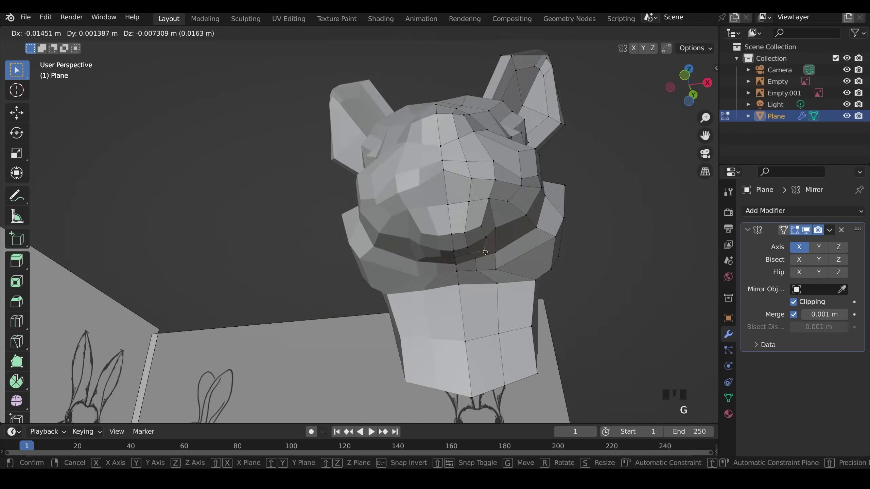
left_click(486, 256)
Step: Box-select the muzzle vertices in X-ray side view and move them to fit the reference
key("KP_3")
key("alt+z")
left_click_drag(250, 312, 299, 288)
key("g")
left_click(289, 286)
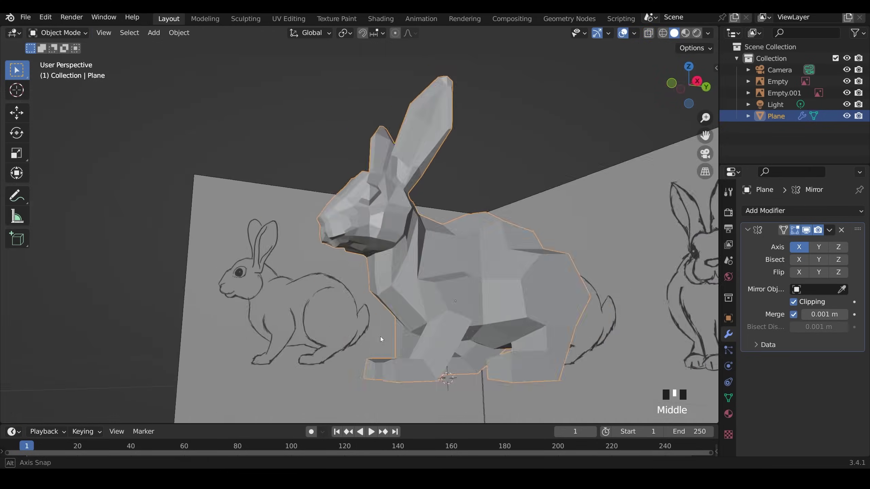
Step: Reveal the hidden body geometry and smooth the shoulder vertices above the front leg
middle_click_drag(380, 336, 442, 372)
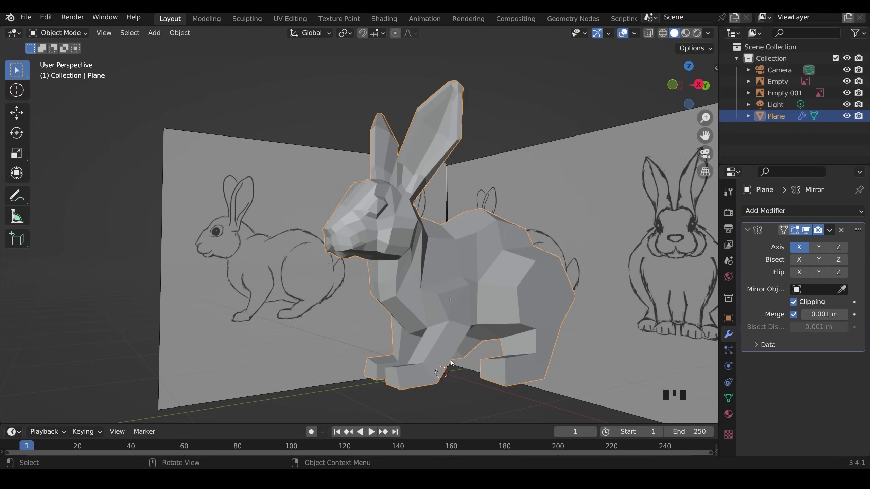
middle_click_drag(394, 370, 406, 377)
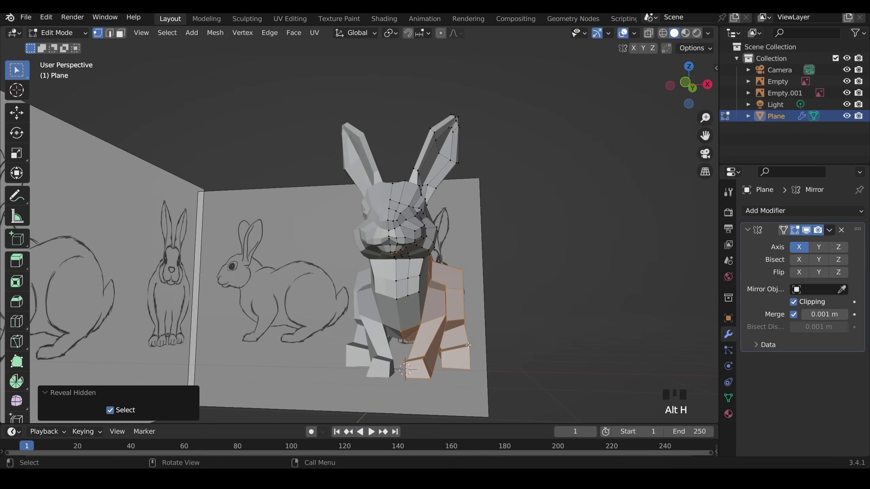
left_click_drag(415, 360, 417, 358)
middle_click_drag(417, 358, 444, 295)
left_click(443, 294, "shift")
left_click(471, 284, "shift")
left_click(452, 318, "shift")
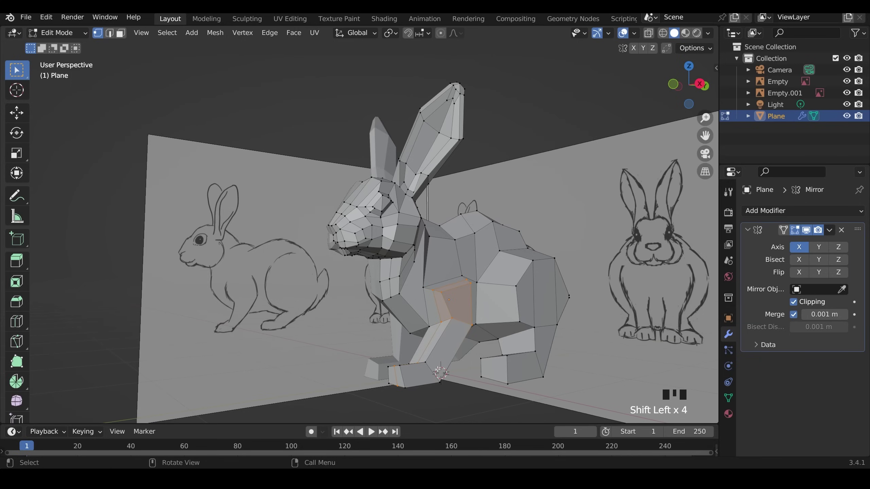
middle_click_drag(425, 378, 404, 360)
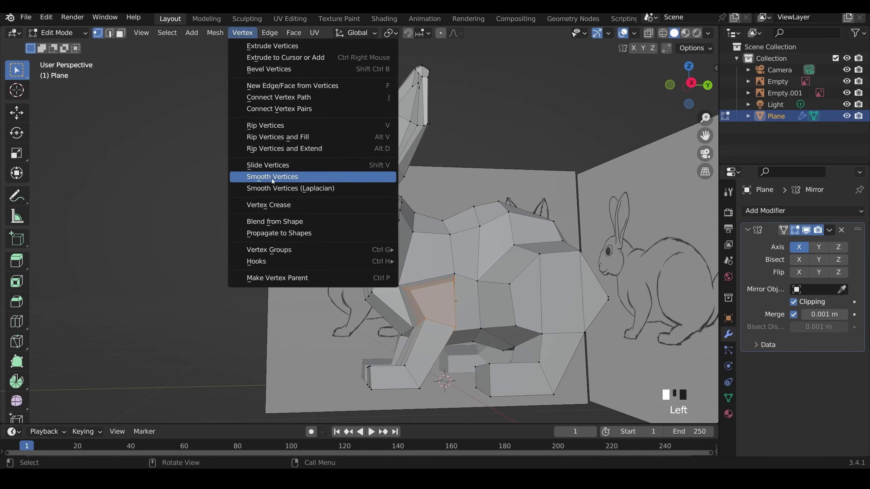
left_click(243, 33)
left_click(272, 178)
left_click_drag(190, 360, 194, 360)
Step: Move individual vertices around the shoulder and upper front leg to round their form
middle_click_drag(394, 326, 545, 332)
key("g")
left_click(445, 345)
key("g")
left_click(469, 340)
key("g")
left_click(500, 298)
middle_click_drag(500, 298, 455, 301)
key("g")
left_click(486, 291)
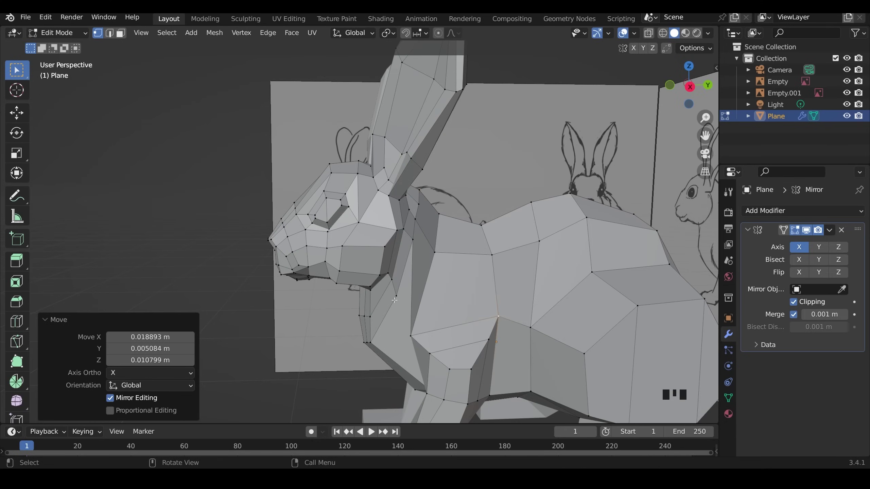
Step: Connect the lower neck vertex to the front shoulder vertex and dissolve the adjacent vertical neck edge
left_click(399, 295)
middle_click_drag(417, 314, 416, 269)
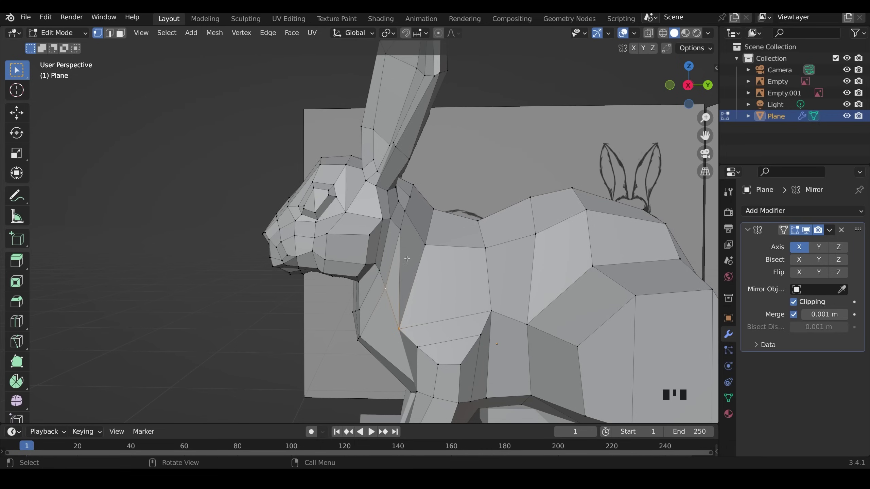
key("2")
key("x")
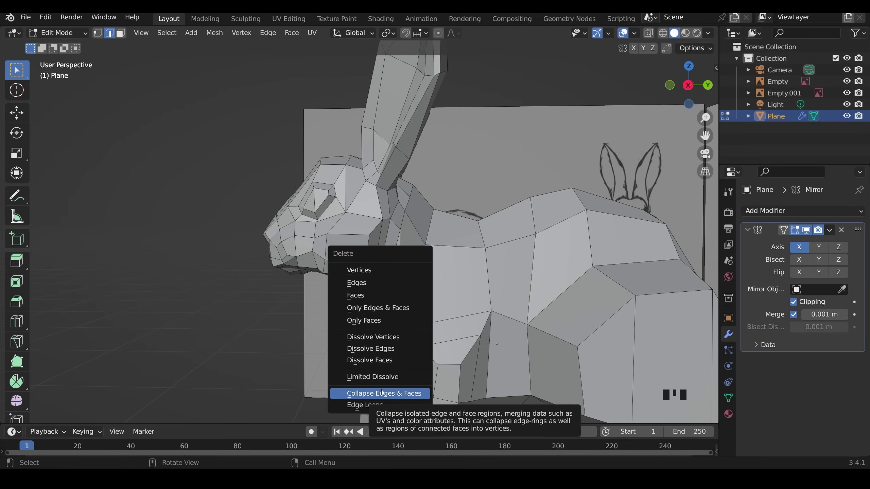
left_click(388, 349)
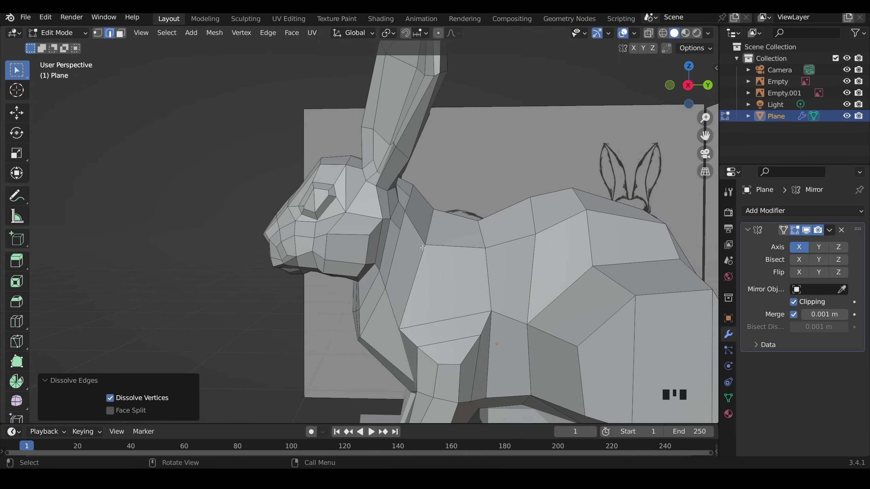
Step: Join two neck vertices behind the head with a new connecting edge
double_click(421, 271)
key("1")
left_click(400, 229, "shift")
key("j")
middle_click_drag(620, 334, 556, 324)
Step: Merge two vertices on the side of the body at the last selected one
left_click(493, 243)
left_click(540, 315, "shift")
key("m")
key("l")
left_click(506, 269)
Step: Move one vertex near the front leg and slide another along its edge to improve the leg's contour
middle_click_drag(423, 387, 534, 380)
middle_click_drag(480, 343, 449, 309, "shift")
key("g")
left_click(437, 317)
key("g")
key("g")
left_click(438, 362)
Step: Move the front leg vertices along the Y axis in X-ray side view to match the reference
middle_click_drag(438, 362, 439, 351)
middle_click_drag(493, 344, 432, 315)
key("KP_3")
key("alt+z")
key("g")
key("y")
left_click(407, 331)
Step: Add a centred loop cut across the front leg and slide one of its vertices along its edge
key("ctrl+r")
left_click(377, 319)
right_click(376, 319)
key("KP_3")
left_click(421, 308)
key("g")
key("g")
left_click(441, 309)
Step: Select the whole edge loop around the front leg and smooth its vertices
left_click(429, 318, "alt")
left_click(241, 33)
left_click(292, 177)
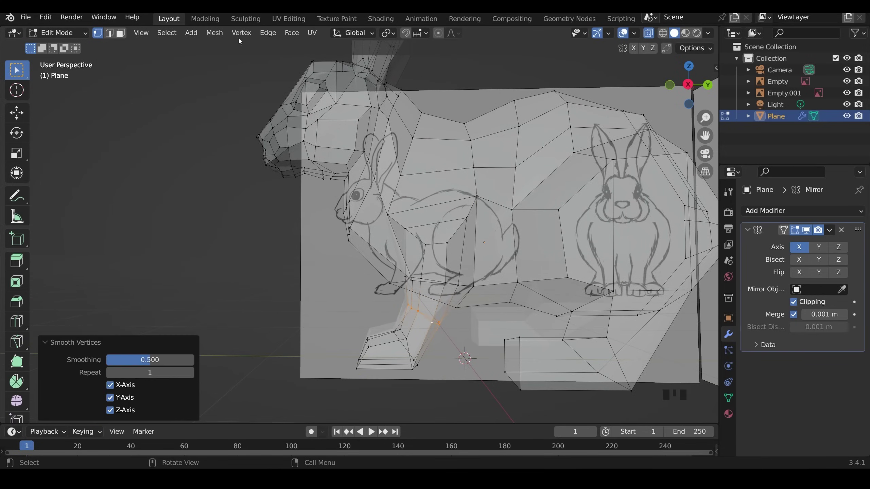
Step: Add Smooth Vertices to Quick Favorites and increase the smoothing strength on the front leg's edge loop
left_click(247, 35)
right_click(240, 177)
key("q")
left_click(145, 277)
left_click_drag(148, 361, 194, 361)
Step: Scale the front leg's edge loop and move the selected leg vertices in front view to match the reference
middle_click_drag(360, 274, 438, 272)
key("s")
left_click(441, 265)
key("KP_1")
left_click_drag(420, 291, 463, 252)
key("g")
left_click(457, 252)
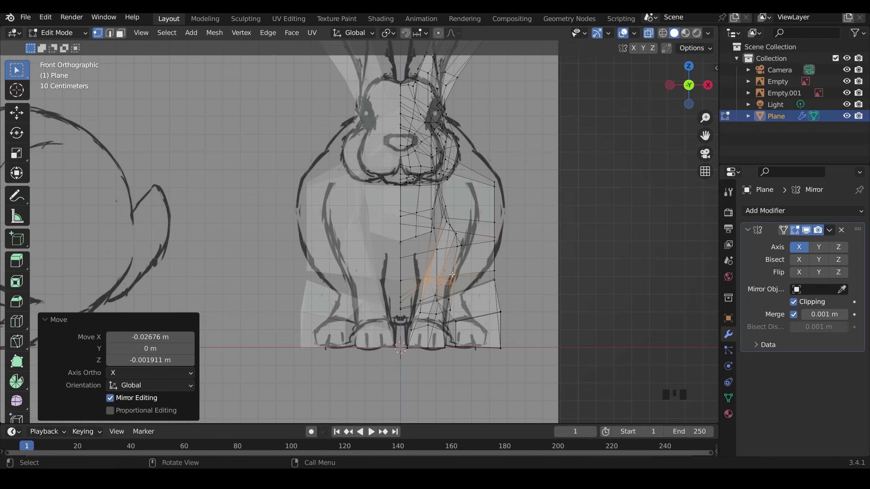
Step: Add another centred loop cut near the front leg and reposition the vertices there
left_click(450, 312)
middle_click_drag(450, 311, 349, 288)
key("ctrl+r")
left_click(425, 229)
right_click(425, 229)
middle_click_drag(425, 229, 446, 229)
key("g")
left_click(446, 228)
Step: Move the leg vertices in the right side view to follow the reference outline
key("KP_3")
key("g")
left_click(475, 263)
left_click_drag(397, 271, 419, 286)
key("g")
left_click(419, 283)
Step: Add a centred loop cut around the hind leg and fit the hind foot vertices to the front and side references
middle_click_drag(420, 282, 478, 321)
scroll(445, 305, "down", 4)
key("alt+z")
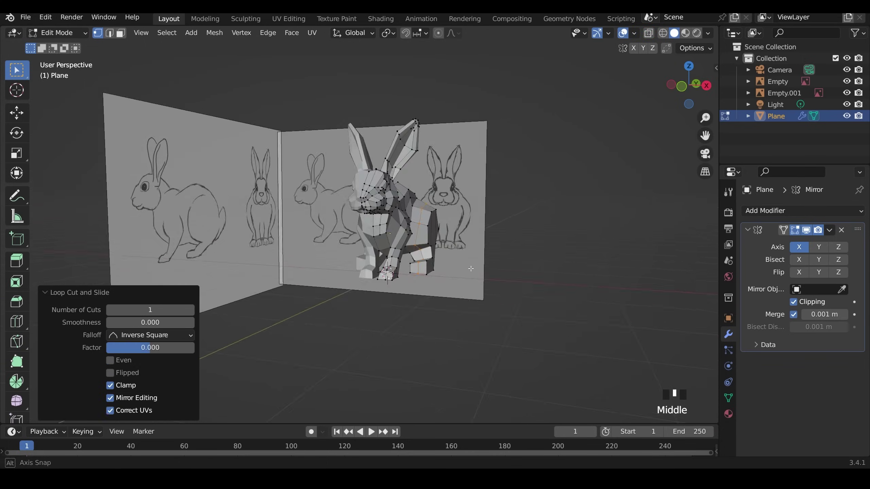
middle_click_drag(445, 240, 442, 226)
left_click_drag(343, 297, 409, 337)
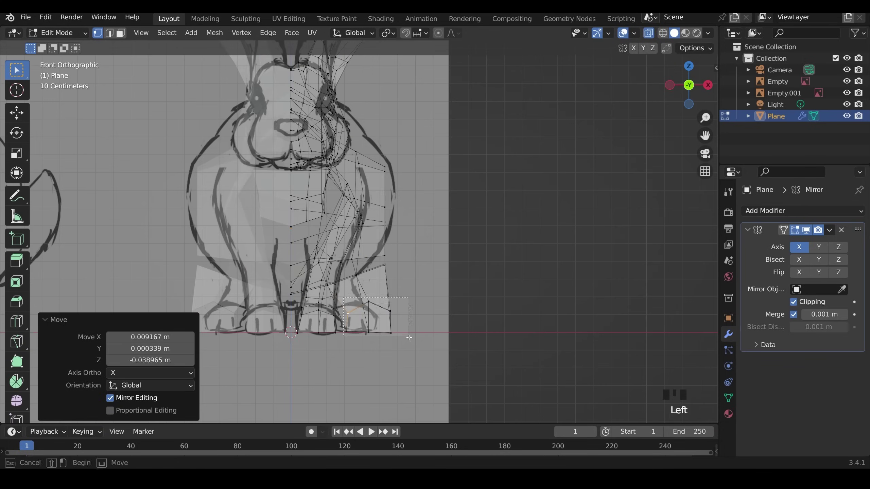
key("ctrl+r")
left_click(381, 292)
right_click(381, 292)
key("KP_3")
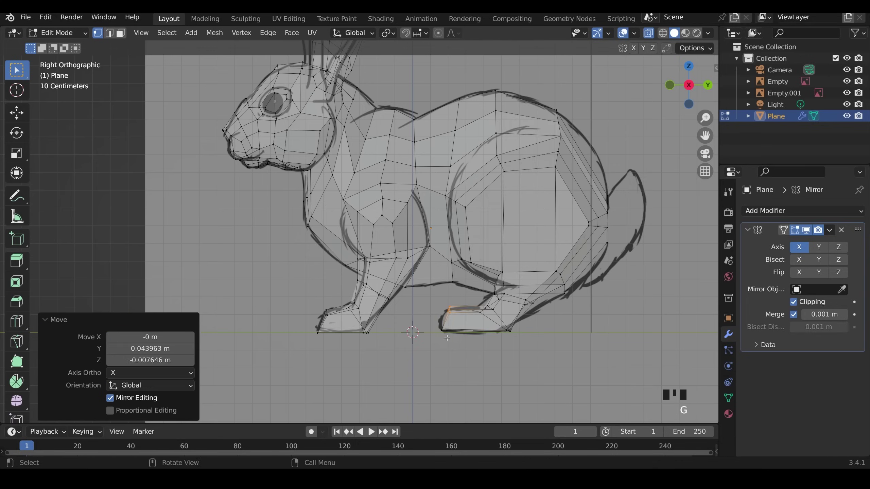
Step: Slide a vertex at the rabbit's rump along its edge and select the short vertex path nearby for editing
left_click_drag(613, 237, 612, 237)
key("g")
key("g")
left_click(603, 247)
middle_click_drag(603, 247, 478, 320)
key("alt+z")
left_click(472, 260, "ctrl")
right_click(476, 272)
left_click(476, 271)
Step: Extrude the two rear faces at the tail base outward and scale the extruded end to form the tail
middle_click_drag(476, 271, 387, 291)
left_click(357, 262)
left_click(361, 253, "shift")
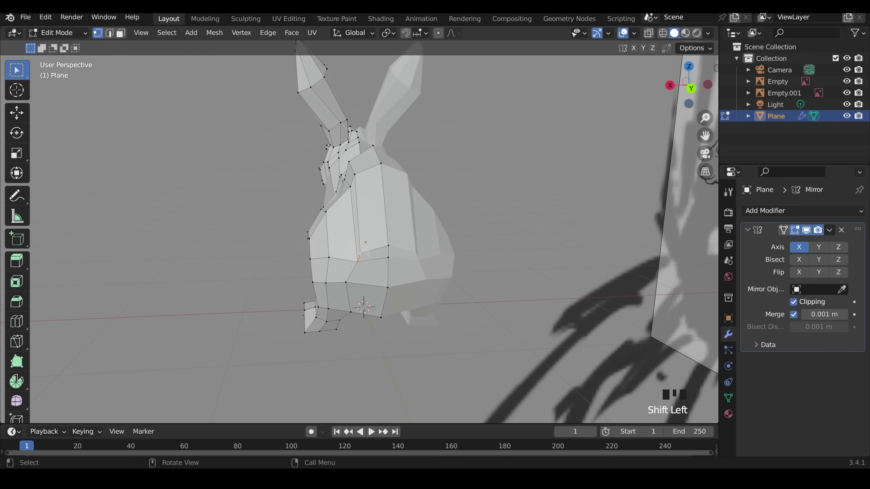
left_click(352, 259)
middle_click_drag(353, 259, 478, 243)
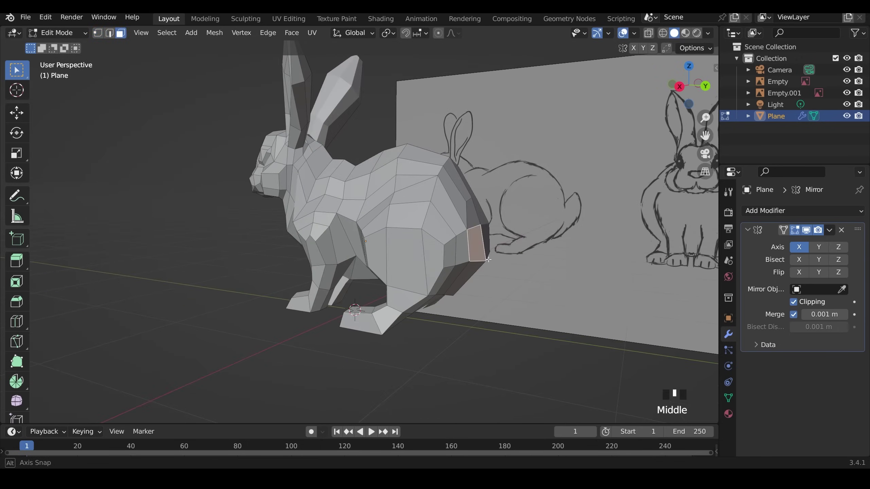
key("e")
left_click(530, 240)
key("s")
left_click(527, 214)
Step: Smooth the tail's end vertices and move them in the right side view to match the reference tail
key("q")
key("q")
left_click(449, 208)
left_click(448, 208)
key("KP_3")
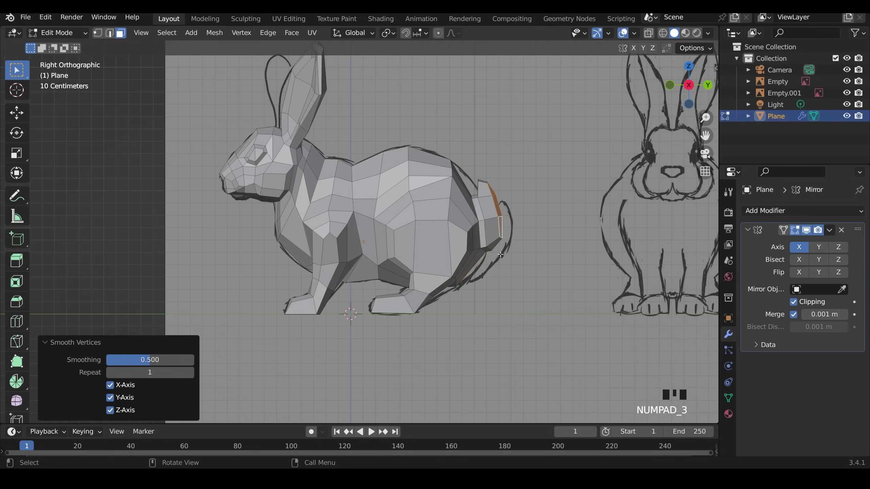
key("g")
left_click(470, 253)
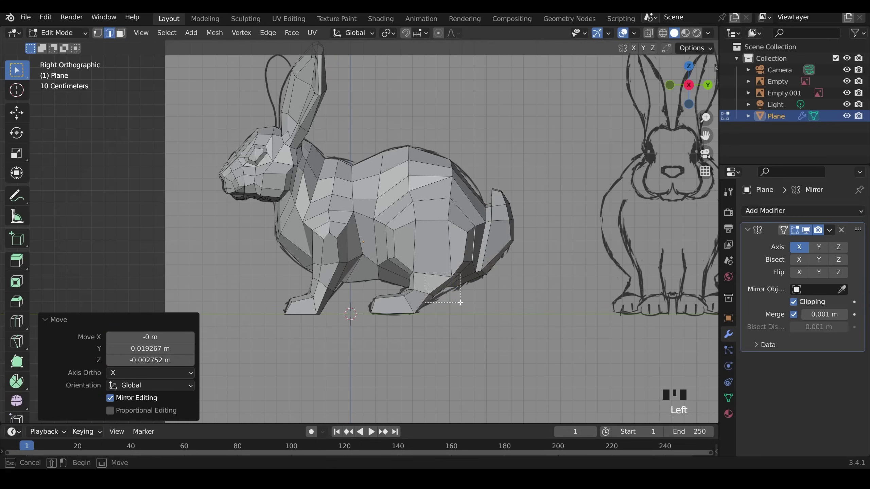
Step: Cut new edges across the rear of the body with the Knife tool and dissolve the redundant edge
middle_click_drag(472, 198, 431, 220)
key("k")
left_click(465, 211)
left_click(440, 235)
left_click(432, 244)
key("Return")
key("2")
key("ctrl+x")
Step: Slide the edge on the rear of the body to even out the surrounding faces
key("KP_3")
key("g")
key("g")
key("g")
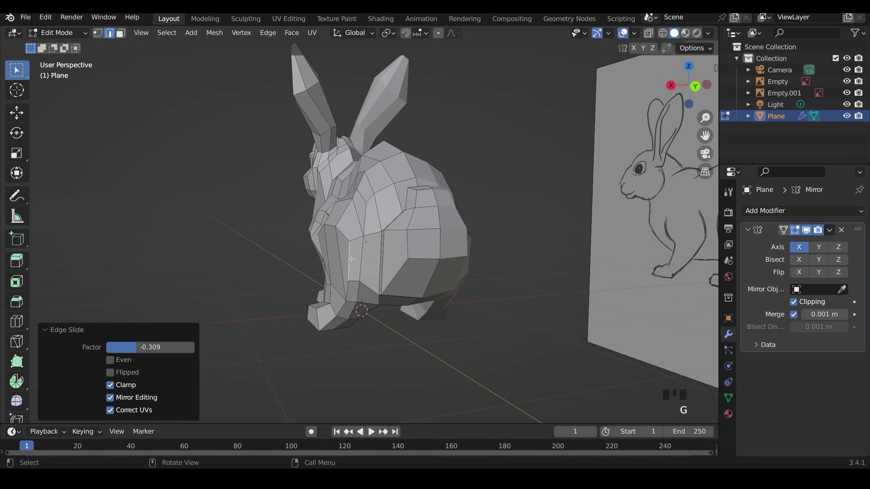
middle_click_drag(376, 281, 304, 219)
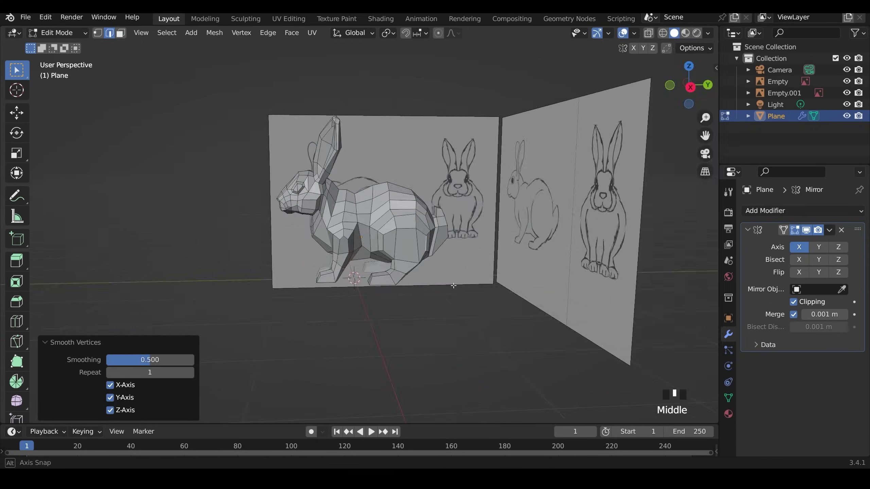
Step: Add extra edges on the front of the body with Knife cuts and a loop cut
key("k")
middle_click_drag(362, 237, 377, 260)
key("ctrl+r")
key("k")
left_click(285, 238)
key("Return")
middle_click_drag(377, 260, 383, 221, "shift")
key("k")
left_click(256, 215)
key("Return")
Step: Move and slide the vertices on the front of the body in side view to match the reference outline
key("KP_1")
key("KP_3")
key("g")
left_click(292, 254)
middle_click_drag(293, 253, 359, 219)
left_click(291, 237)
key("g")
key("g")
key("g")
left_click(281, 240)
key("g")
left_click(288, 237)
Step: Cut a new edge path through three points on the body with the Knife tool and smooth its vertices
middle_click_drag(288, 236, 326, 259)
scroll(361, 276, "down", 3)
scroll(356, 267, "up", 4)
key("k")
left_click(379, 315)
left_click(355, 228)
left_click(369, 202)
middle_click_drag(369, 203, 431, 275)
key("Return")
key("q")
left_click(438, 288)
Step: Move the vertices around the new cut and slide one along its edge to even out the faces
left_click(421, 240)
key("g")
left_click(432, 243)
left_click(404, 246, "ctrl")
key("g")
left_click(380, 261)
key("g")
key("g")
left_click(358, 301)
Step: Move one body vertex and a nearby box-selected group to refine the rabbit's shape
middle_click_drag(358, 288, 411, 284)
scroll(445, 267, "up", 4)
left_click(445, 254)
key("g")
left_click(474, 267)
mouse_move(474, 267)
middle_mouse_down()
mouse_move(438, 269)
mouse_move(480, 264)
middle_mouse_up()
left_click_drag(434, 233, 455, 249)
key("g")
left_click(458, 250)
Step: Check the model in Object Mode and slide the vertices at the hind foot's lower front along their edge
scroll(490, 274, "down", 3)
key("Tab")
middle_click_drag(490, 273, 455, 284)
key("Tab")
left_click_drag(462, 287, 474, 311)
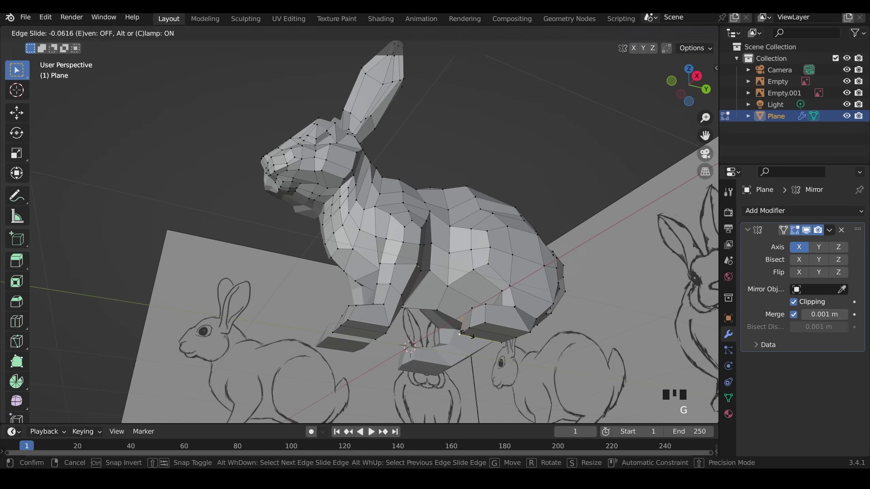
key("g")
key("g")
left_click(414, 355)
Step: Slide two more foot vertices along their edges to refine the shape of the feet
middle_click_drag(413, 356, 261, 274)
key("g")
key("g")
key("g")
left_click(240, 277)
middle_click_drag(341, 103, 446, 247)
key("g")
key("g")
left_click(361, 285)
Step: Add more foot vertices to the selection, move them along the X axis and rotate them about the Z axis
left_click_drag(445, 247, 476, 275, "shift")
key("g")
key("x")
middle_click_drag(459, 260, 480, 309)
key("r")
key("z")
left_click(480, 309)
Step: Slide a single vertex on the hind foot along its edge
middle_click_drag(479, 309, 557, 254)
left_click(449, 252)
key("g")
key("g")
left_click(464, 257)
middle_click_drag(465, 257, 489, 255)
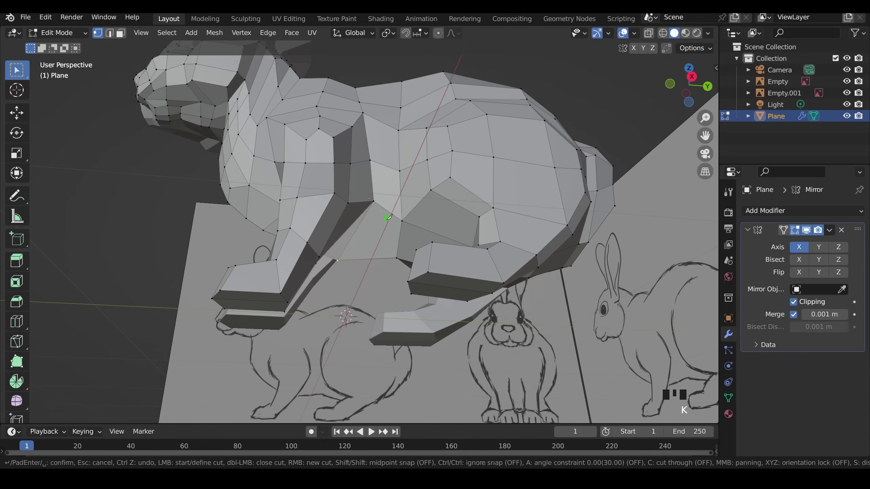
Step: Undo the last two changes on the body behind the front leg
middle_click_drag(274, 144, 339, 204)
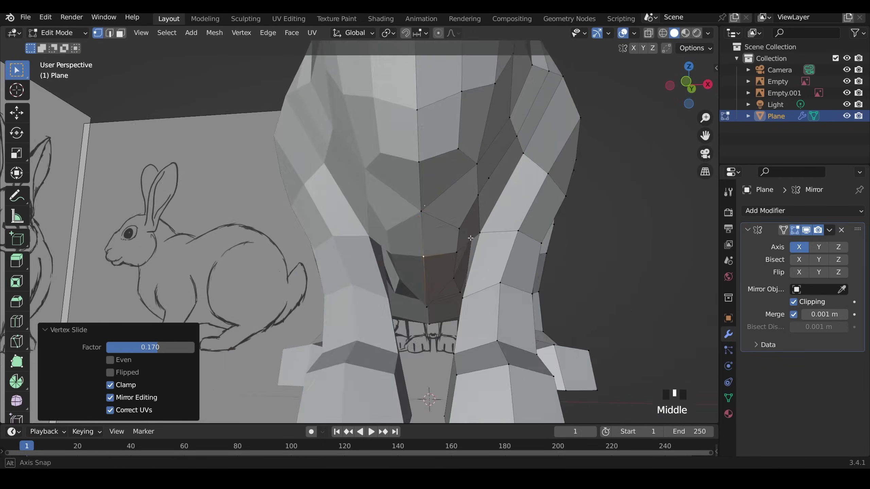
middle_click_drag(394, 240, 456, 235)
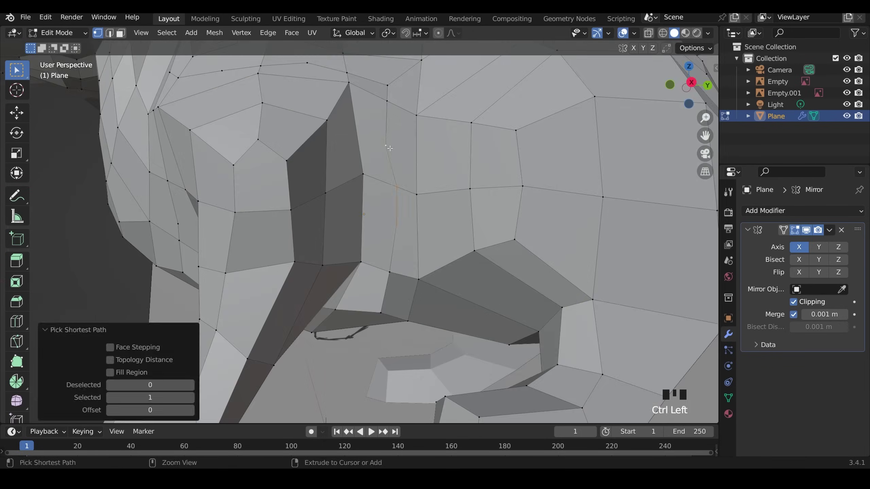
key("ctrl+z")
key("ctrl+z")
Step: Select the edge loop and neighbouring vertices above the front leg and raise the shoulder area by about 0.034 m
left_click(368, 186, "alt")
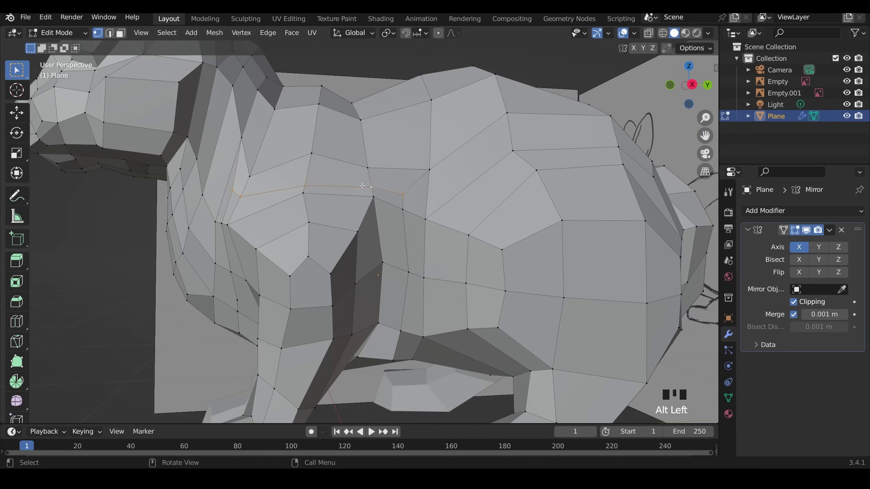
left_click(261, 147, "shift")
left_click(312, 148, "shift")
left_click(368, 162, "shift")
left_click(249, 188, "shift")
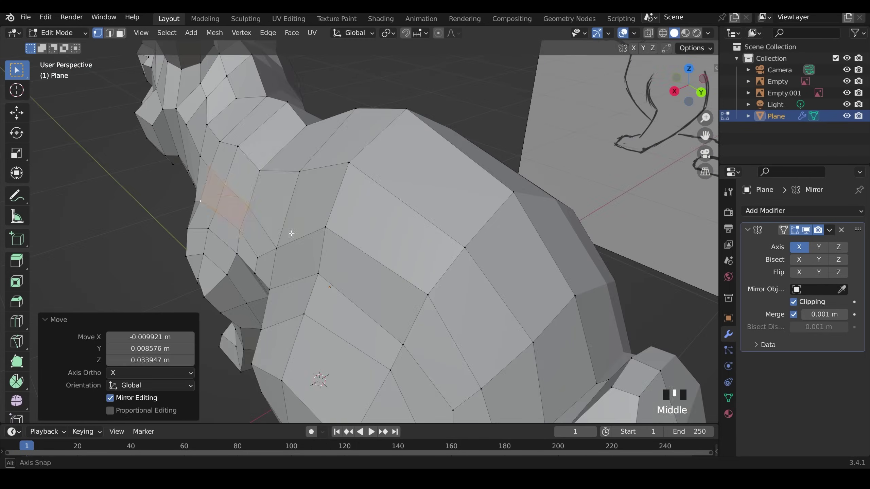
scroll(393, 222, "up", 3)
middle_click_drag(394, 223, 411, 233)
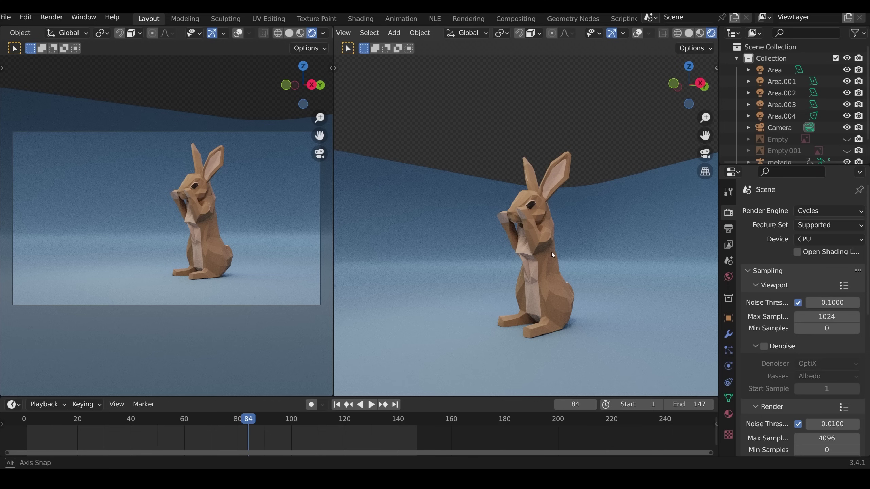
Step: Set the Cycles render device to GPU Compute for the finished rabbit scene while viewing it from different angles
middle_click_drag(552, 255, 565, 254)
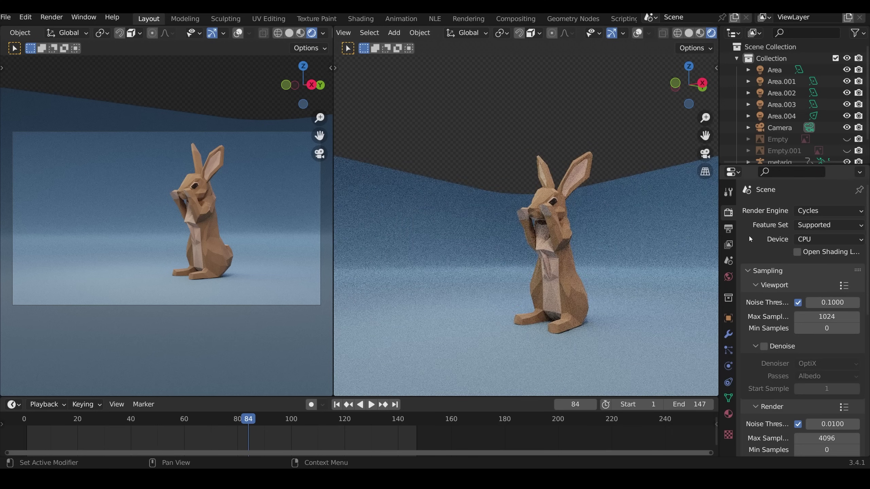
middle_click_drag(610, 264, 548, 269)
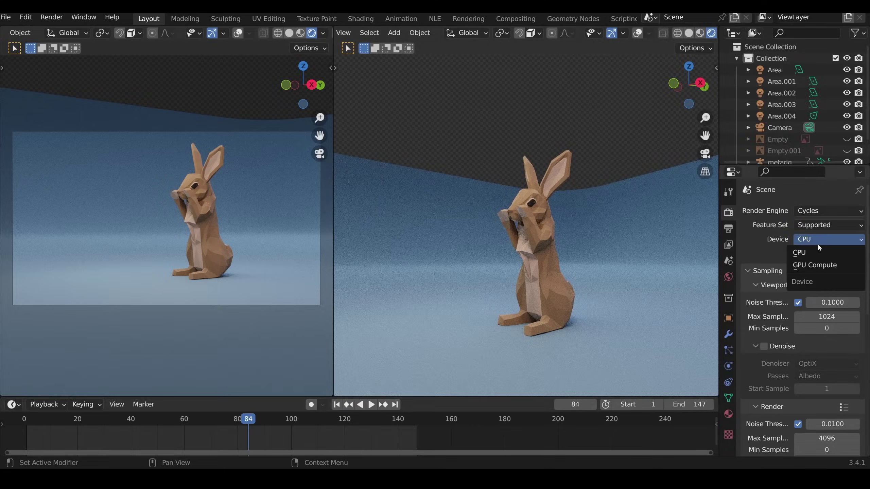
left_click(818, 266)
middle_click_drag(583, 286, 592, 301)
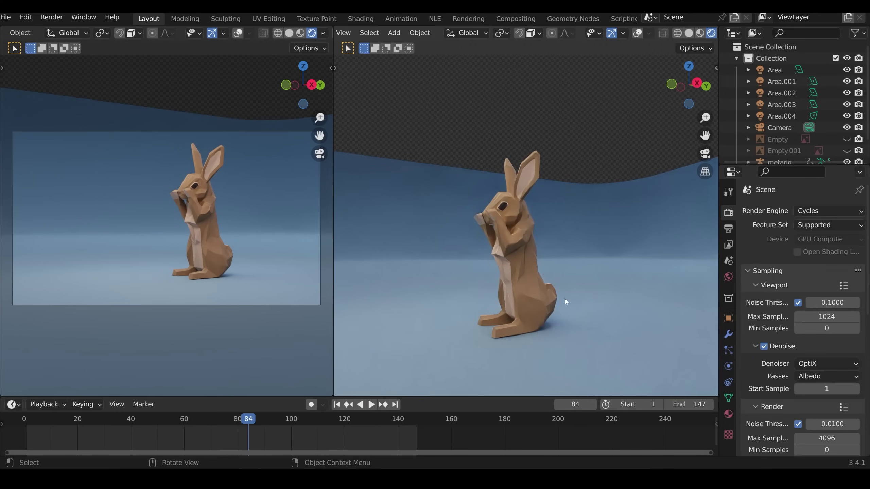
Step: Play the rabbit animation in the rendered view and examine it from another angle
middle_click_drag(532, 296, 573, 295)
key("space")
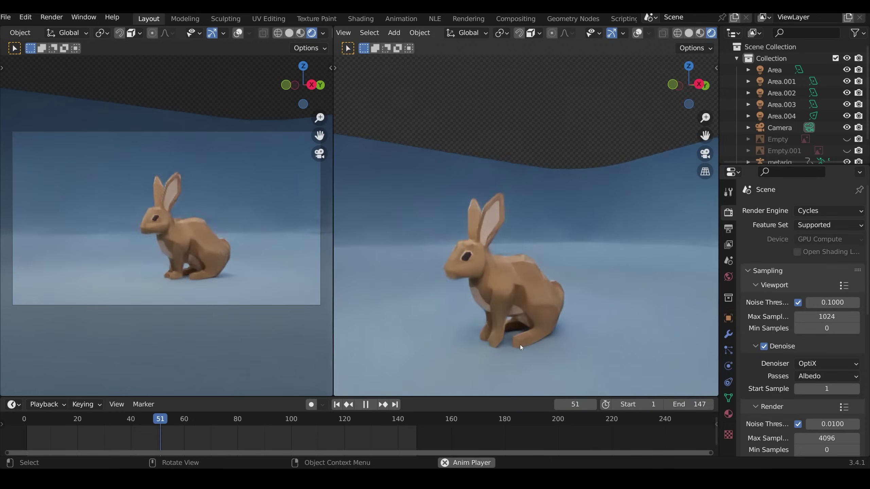
middle_click_drag(525, 346, 544, 334)
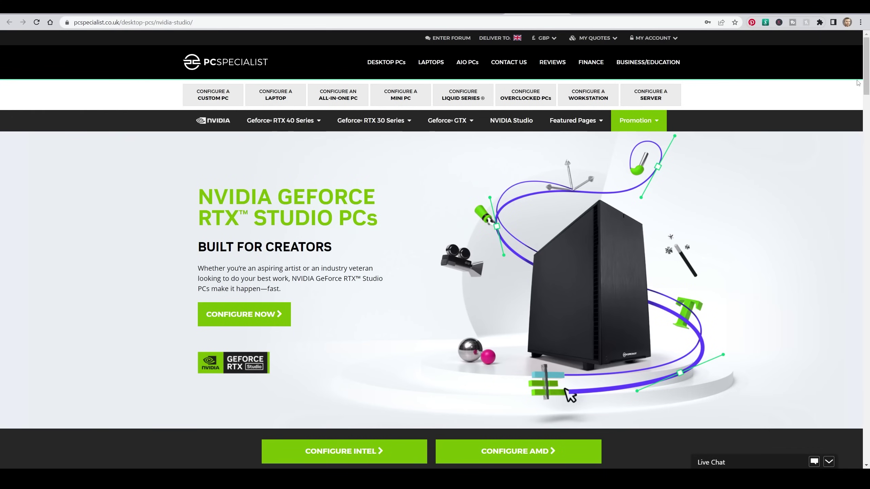
Step: Switch to the browser, open the Intel configurator from the PCSpecialist NVIDIA Studio page and go to the core components
left_click_drag(864, 80, 864, 89)
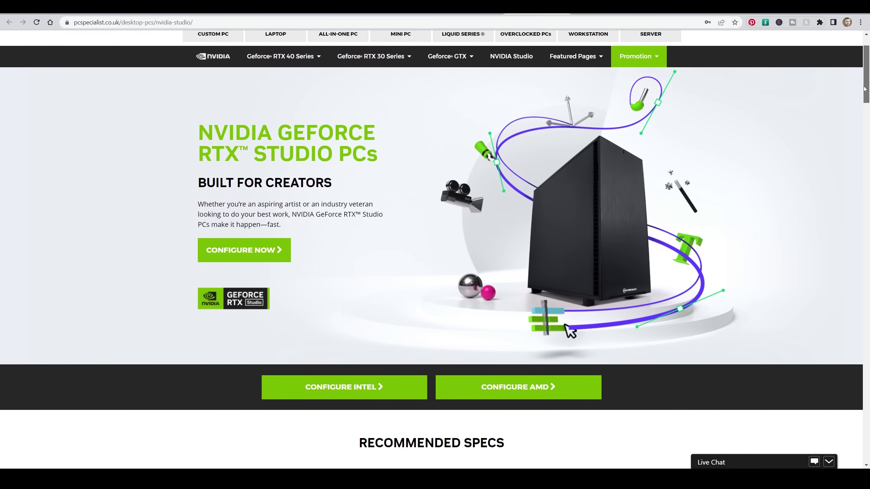
left_click(321, 384)
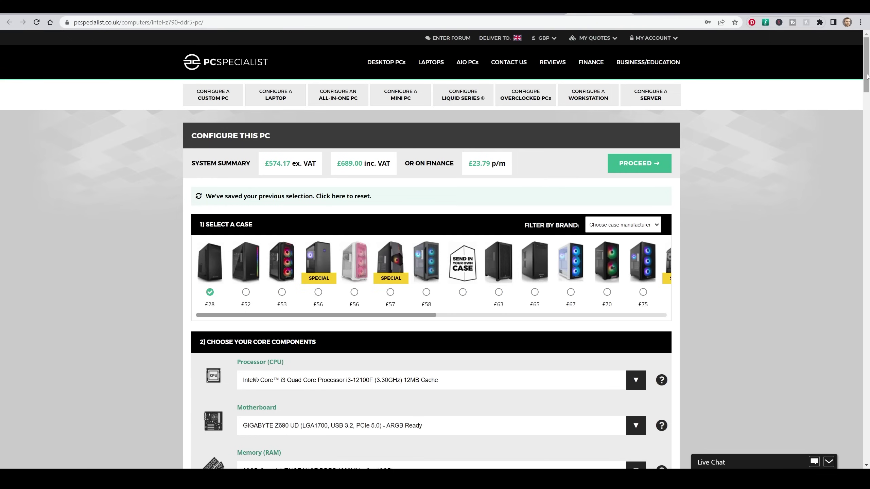
left_click_drag(867, 74, 867, 107)
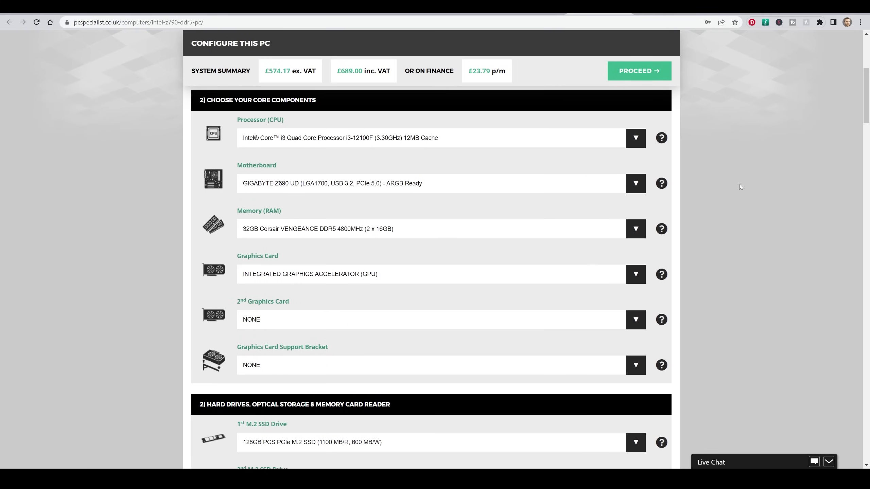
Step: Choose the 24GB NVIDIA GEFORCE RTX 4090 as the graphics card and open the processor choices
left_click(636, 274)
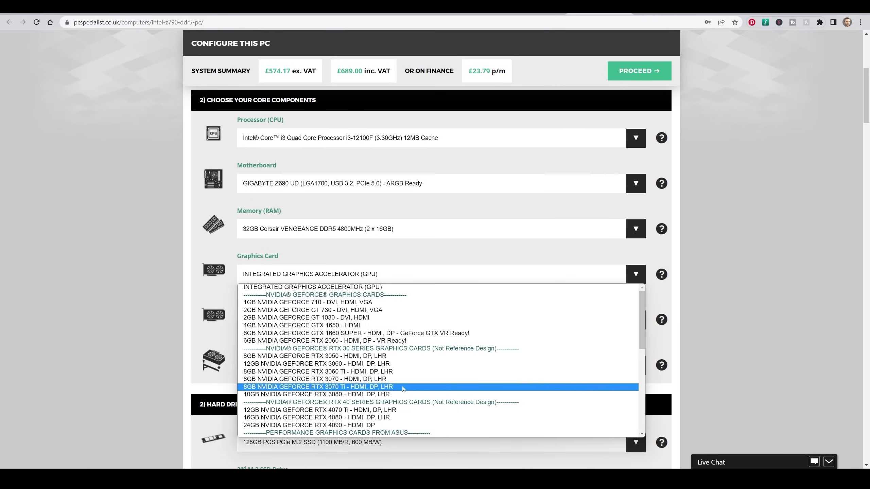
left_click(376, 425)
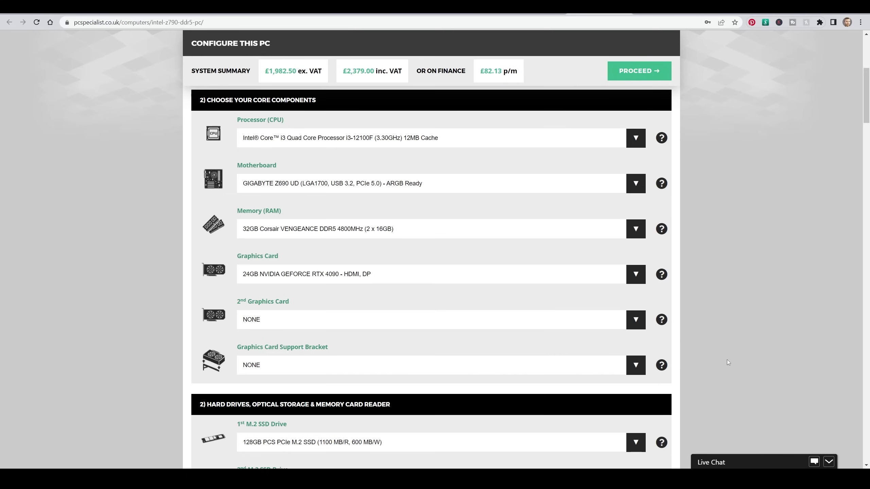
left_click(636, 140)
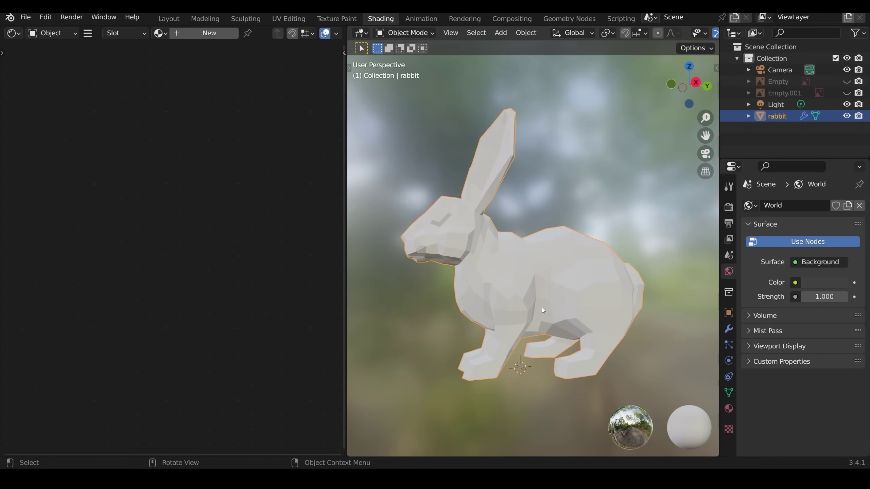
Step: Give the rabbit a new material named brown, with base colour hue 0.064, saturation 0.750, value 0.135 and roughness 1.000
left_click(209, 33)
left_click(262, 35)
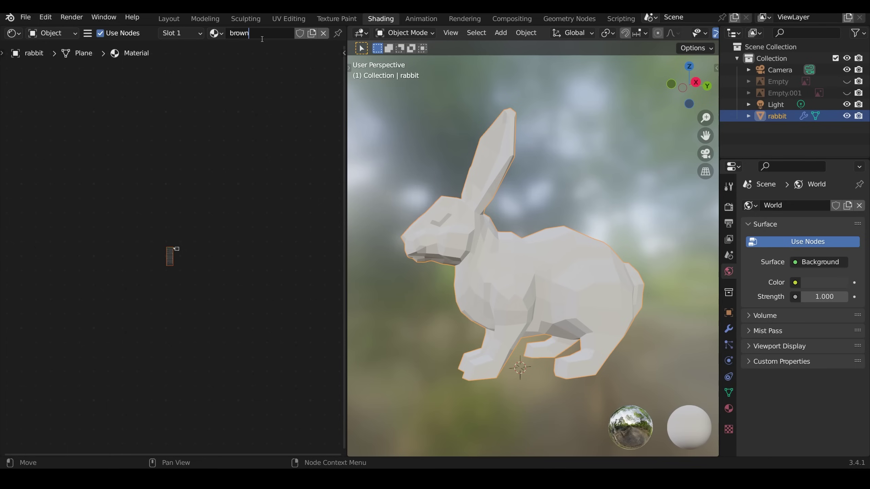
scroll(192, 277, "up", 20)
left_click(150, 275)
left_click(141, 195)
left_click_drag(187, 161, 188, 185)
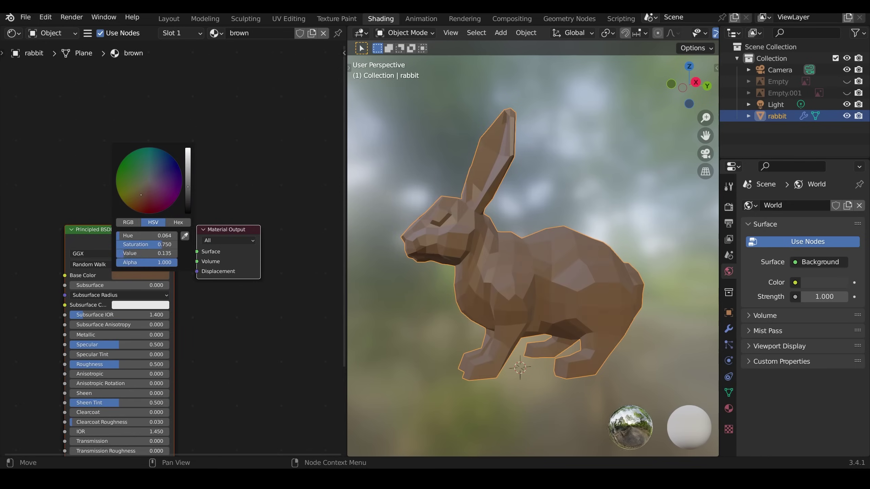
middle_click_drag(123, 364, 136, 288)
left_click_drag(136, 288, 191, 289)
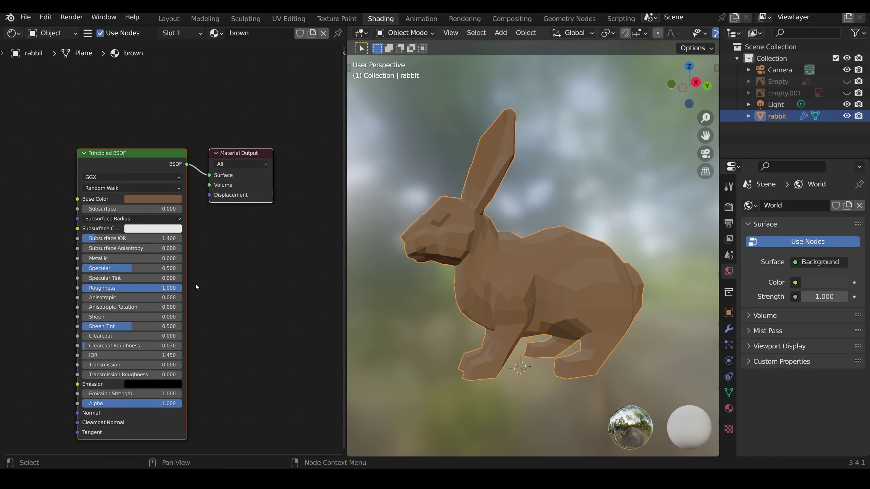
Step: Add a second material slot to the rabbit and create a material named white in it
left_click(197, 33)
left_click(243, 56)
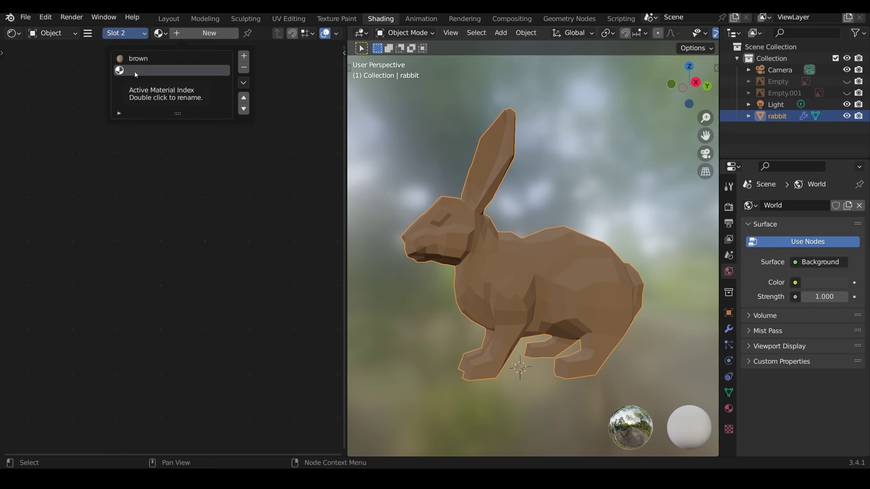
left_click(209, 33)
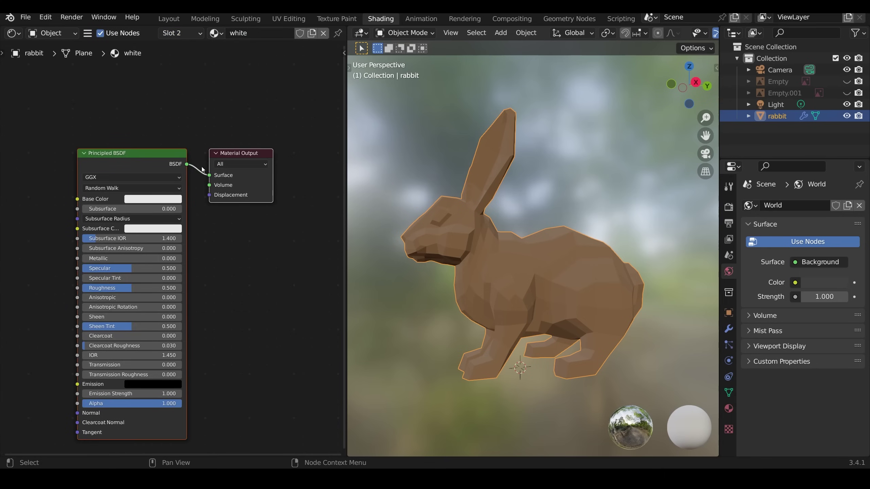
Step: Add a third material slot with a new material named black and set its base colour to black
left_click(181, 33)
left_click(244, 56)
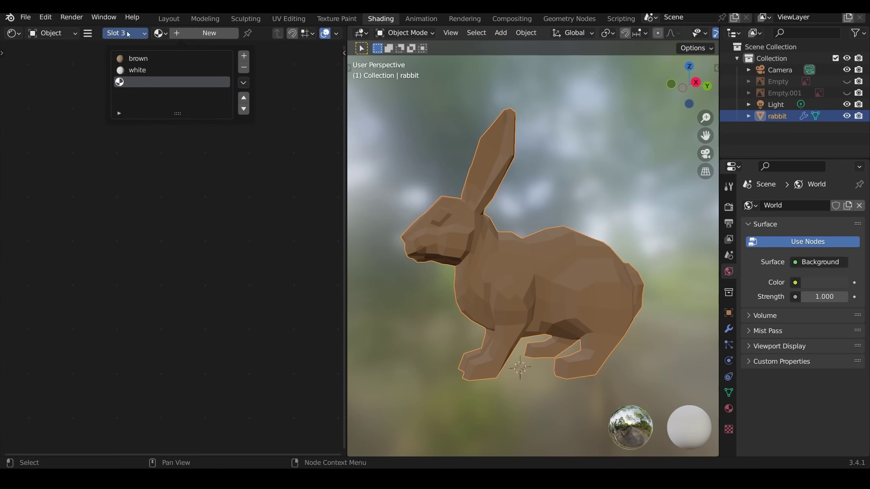
left_click(185, 33)
left_click(250, 33)
type("black")
key("Return")
left_click(153, 199)
left_click(202, 136)
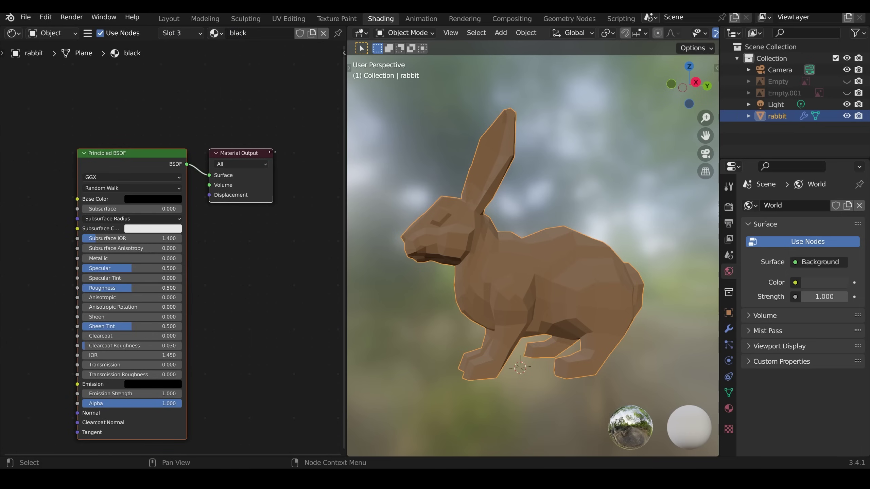
Step: Select the inner ear faces in Edit Mode and assign the white material to them
middle_click_drag(380, 227, 427, 210)
key("Tab")
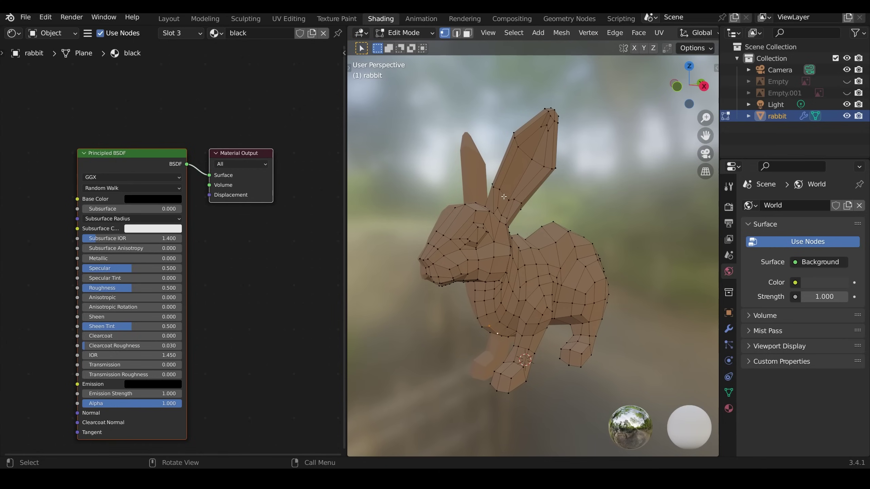
left_click_drag(508, 199, 530, 166)
left_click(537, 146, "shift")
left_click(180, 33)
left_click(151, 70)
left_click(132, 128)
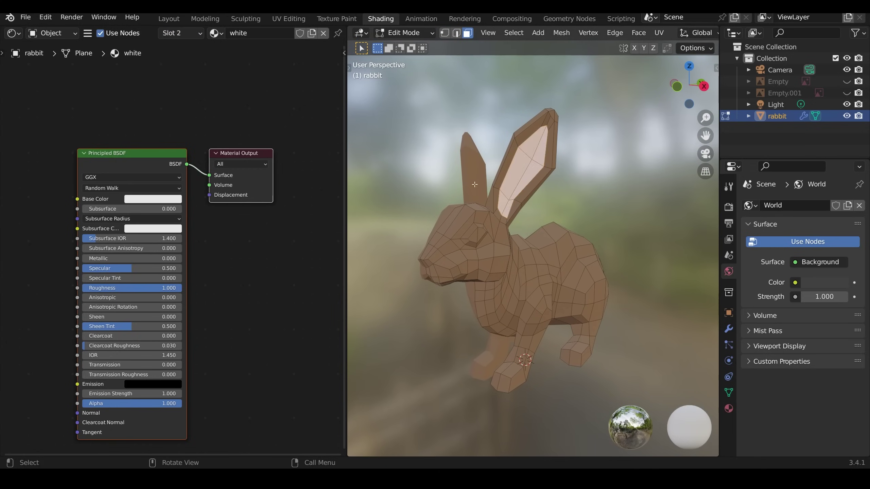
Step: Tint the white material's base colour to a pale brown with hue 0.059, saturation 0.524 and value 0.464
key("Tab")
middle_click_drag(582, 245, 545, 234)
scroll(545, 234, "down", 5)
left_click(153, 199)
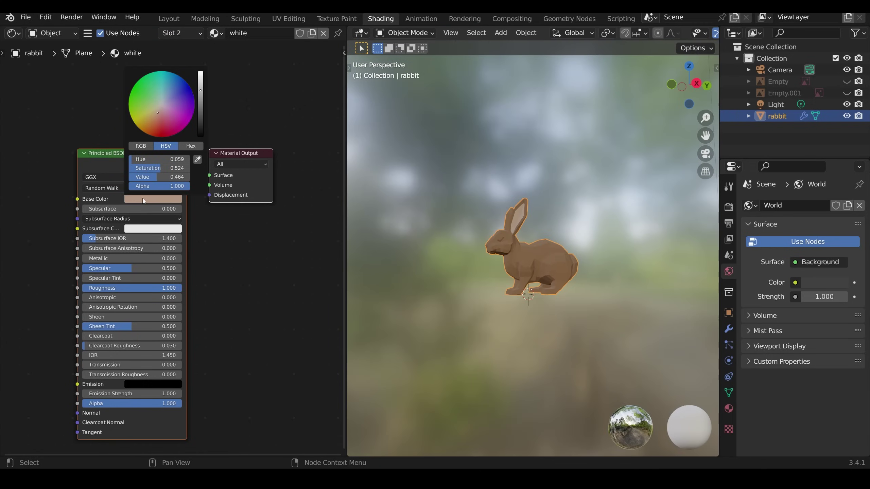
scroll(574, 249, "up", 5)
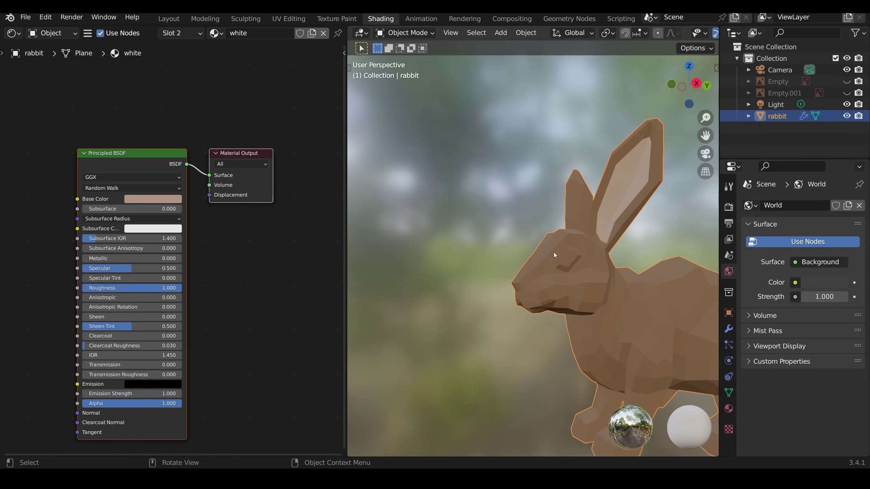
Step: Add a centred loop cut around the rabbit's eye
key("Tab")
middle_click_drag(575, 263, 530, 288, "shift")
scroll(531, 288, "up", 4)
key("ctrl+r")
left_click(507, 301)
right_click(508, 301)
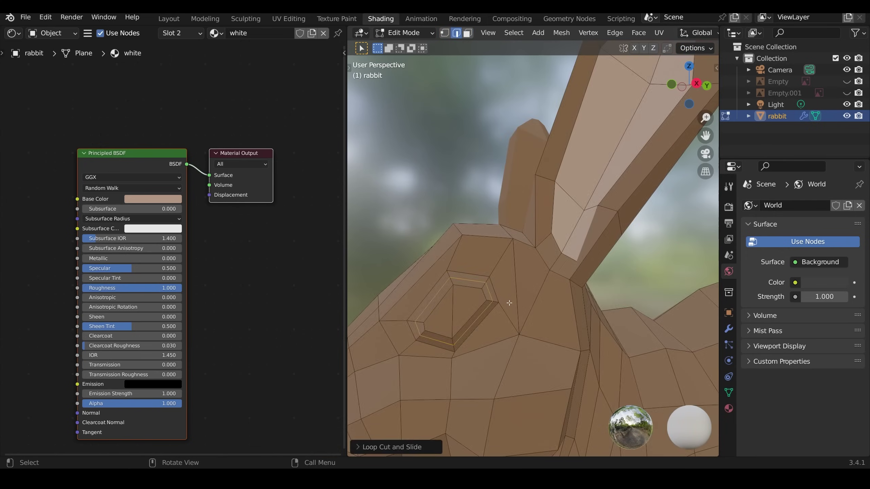
Step: Assign the white material to the ring of faces around the eye
left_click(495, 301, "alt")
left_click(181, 33)
left_click(134, 128)
scroll(578, 291, "down", 6)
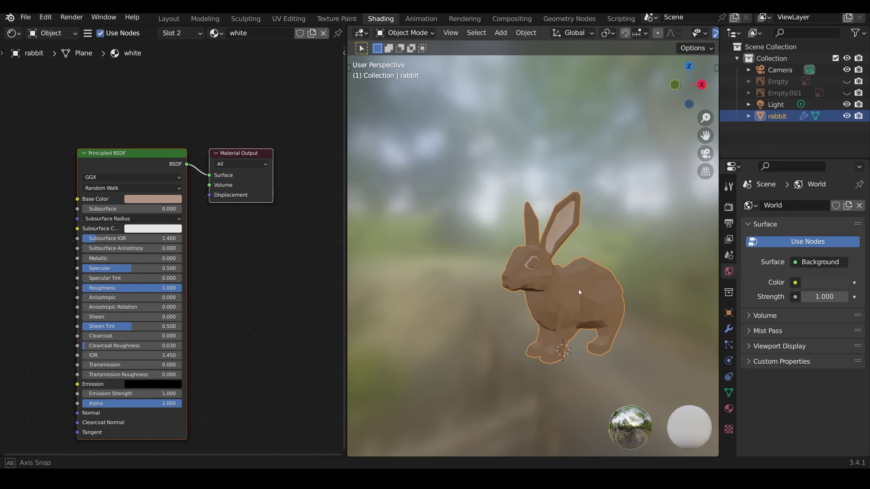
Step: Assign the black material to the faces inside the eye ring and set its roughness to 1.000
scroll(490, 284, "up", 7)
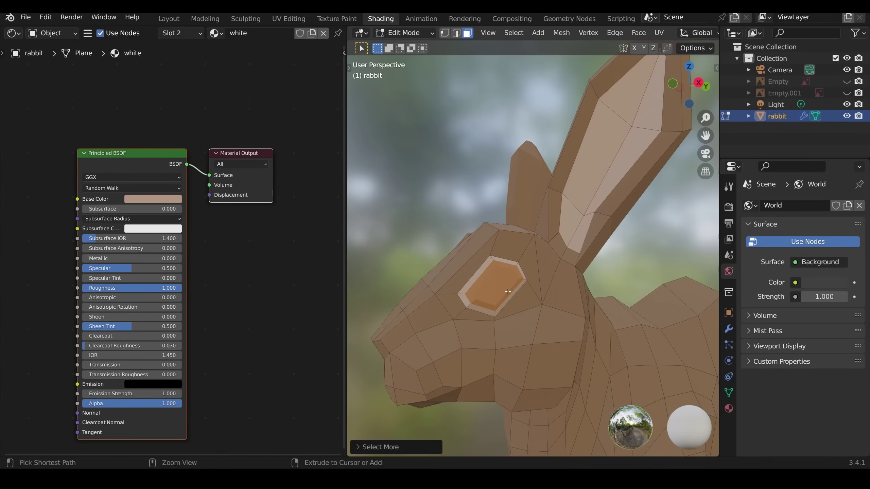
left_click(181, 33)
left_click(137, 80)
left_click(134, 128)
scroll(552, 299, "down", 7)
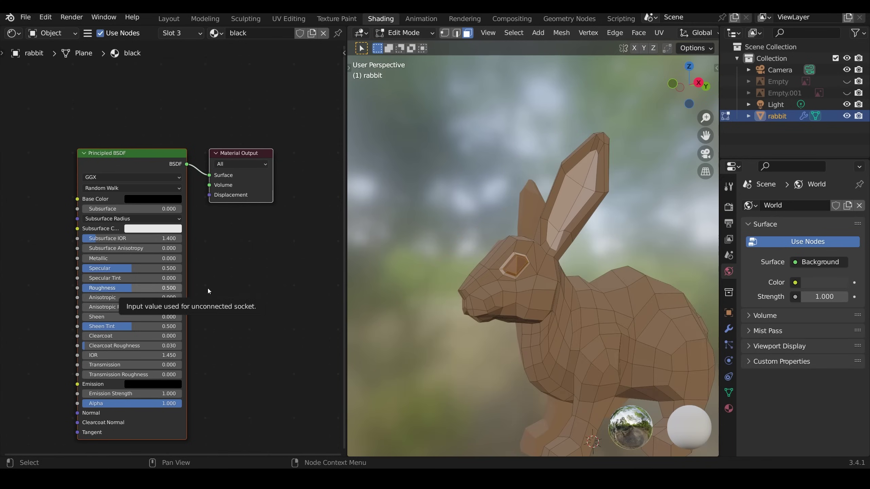
key("Tab")
left_click_drag(134, 287, 274, 288)
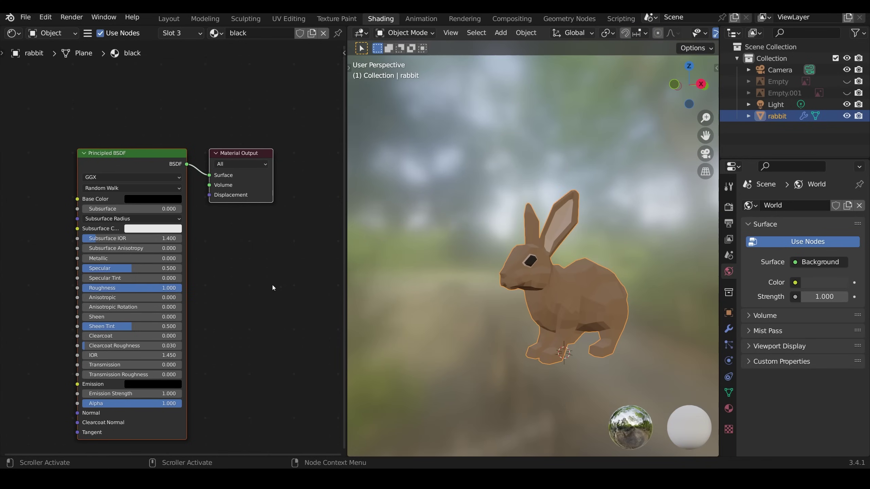
Step: Assign the white material to the faces along the rabbit's underside, from the chest back to the rear
middle_click_drag(552, 276, 531, 343)
key("Tab")
scroll(562, 326, "up", 1)
scroll(530, 342, "up", 2)
left_click(530, 342, "shift")
middle_click_drag(599, 346, 472, 313)
scroll(472, 313, "down", 3)
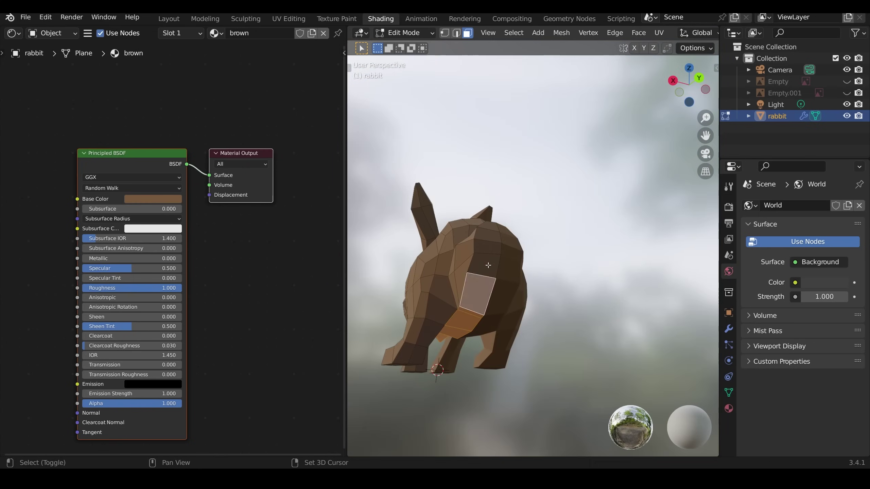
middle_click_drag(488, 256, 562, 325)
left_click(181, 33)
left_click(147, 70)
left_click(143, 126)
key("Tab")
Step: Select two more adjacent faces on the rabbit and assign the white material to them
scroll(561, 274, "down", 5)
middle_click_drag(562, 274, 622, 284)
scroll(548, 302, "up", 5)
key("Tab")
left_click(493, 309)
left_click(506, 308, "shift")
left_click(182, 33)
left_click(147, 70)
left_click(137, 127)
Step: Switch to vertex selection and move vertices in two places to refine the rabbit's shape
middle_click_drag(524, 310, 507, 313)
key("1")
left_click_drag(465, 280, 436, 298)
key("g")
left_click(445, 304)
middle_click_drag(493, 305, 545, 263)
scroll(427, 309, "up", 3)
key("g")
left_click(433, 336)
Step: Assign the white material to a further area-selected group of faces and check the whole rabbit in Object Mode
scroll(545, 329, "down", 4)
scroll(548, 274, "up", 3)
left_click_drag(544, 263, 583, 321)
left_click(177, 33)
left_click(133, 126)
key("Tab")
scroll(479, 342, "down", 10)
middle_click_drag(480, 343, 445, 444)
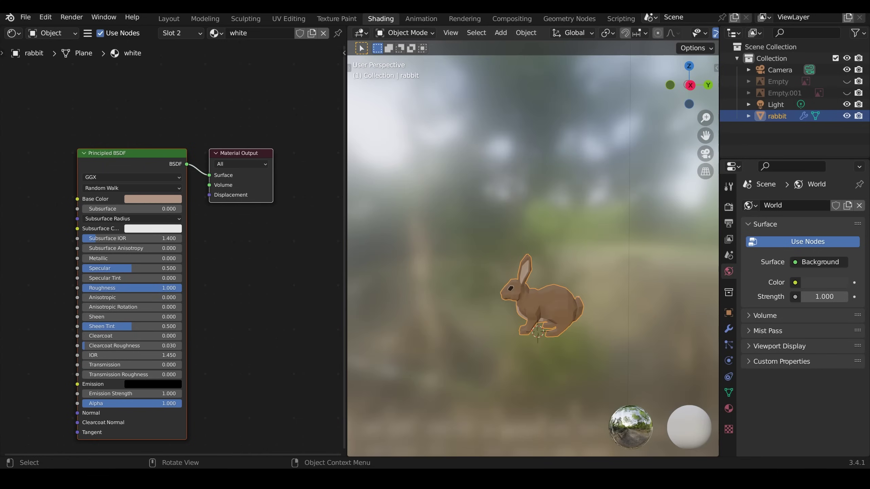
Step: Select another loop of faces on the rabbit and assign the white material to it
scroll(566, 318, "up", 6)
key("Tab")
left_click(536, 280, "alt")
middle_click_drag(543, 330, 567, 279)
left_click(182, 34)
left_click(134, 126)
key("Tab")
scroll(564, 281, "up", 5)
key("Tab")
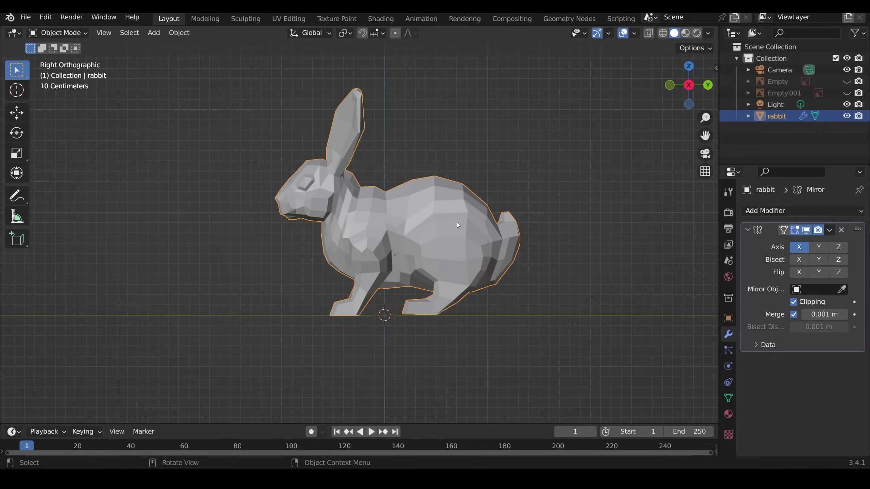
Step: Look through the animal armature presets and search the add-on preferences for "rig" to check that Rigify is enabled
left_click(154, 33)
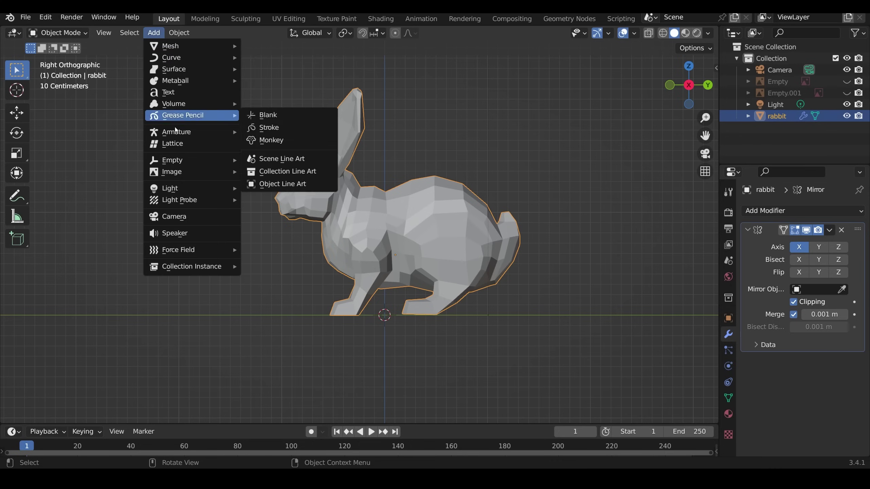
mouse_move(177, 132)
mouse_move(274, 159)
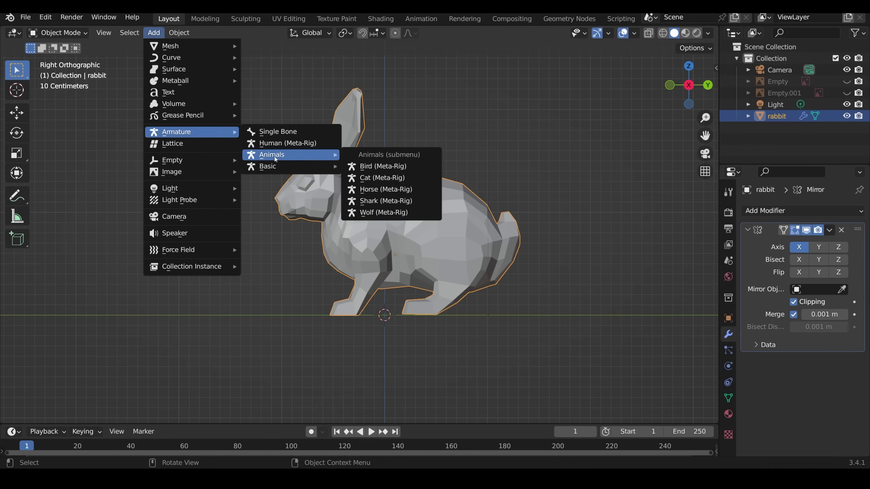
left_click(46, 17)
left_click(69, 183)
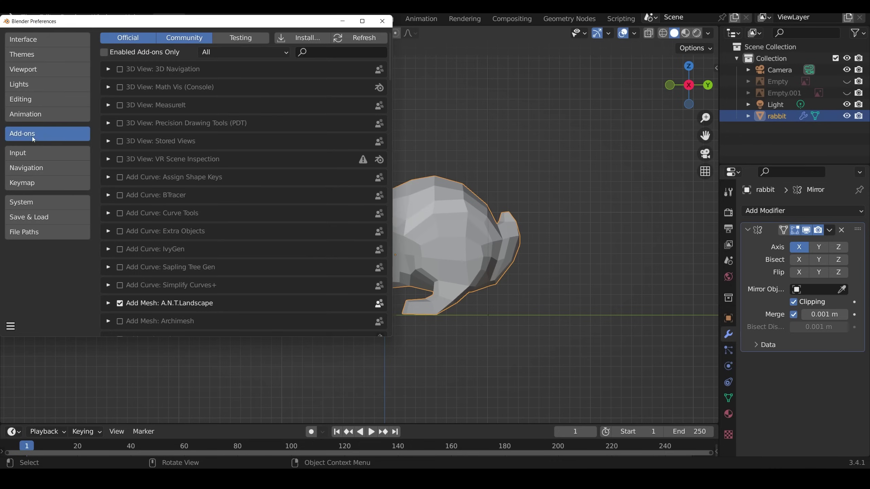
type("rig")
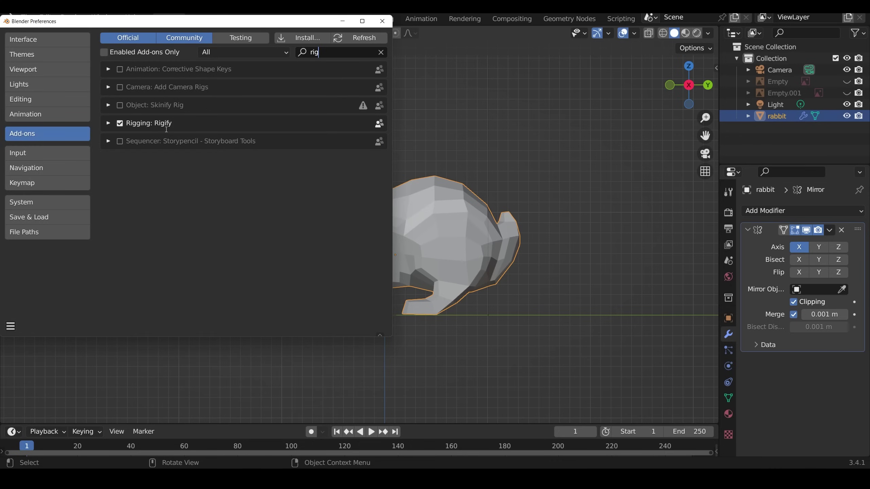
left_click(382, 21)
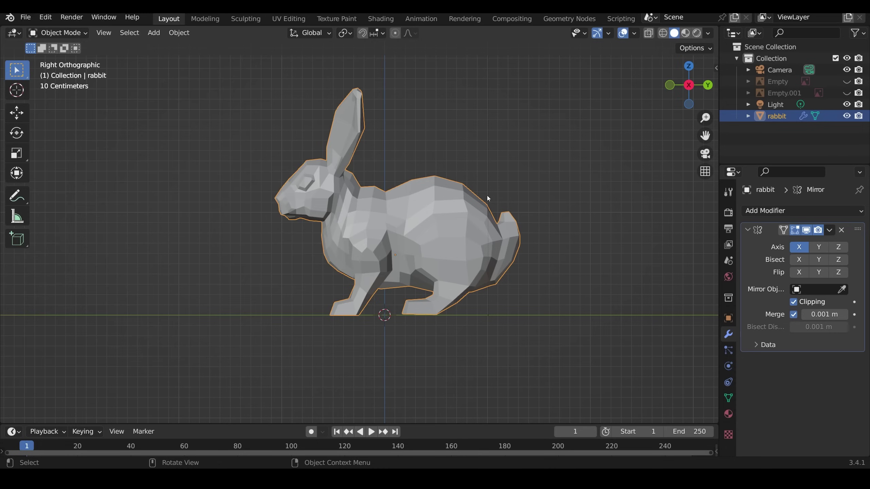
Step: Add a Cat (Meta-Rig) armature to the scene
key("shift+a")
left_click(179, 32)
mouse_move(153, 32)
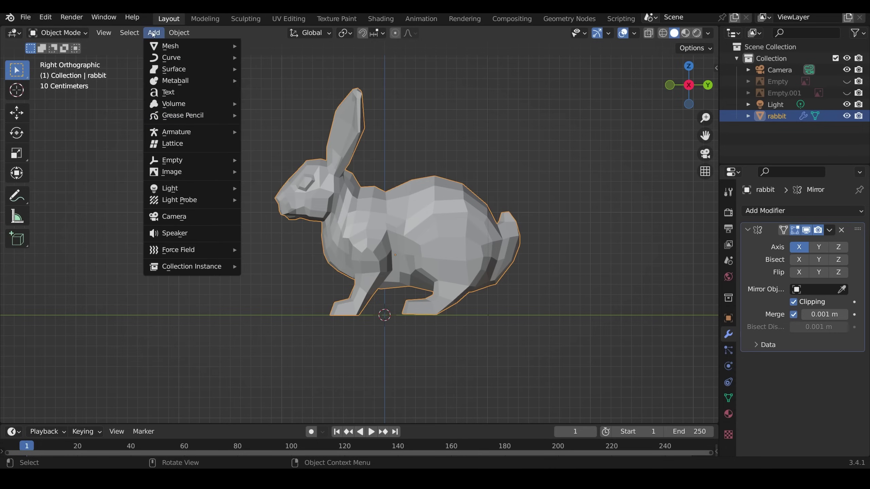
mouse_move(179, 132)
mouse_move(281, 160)
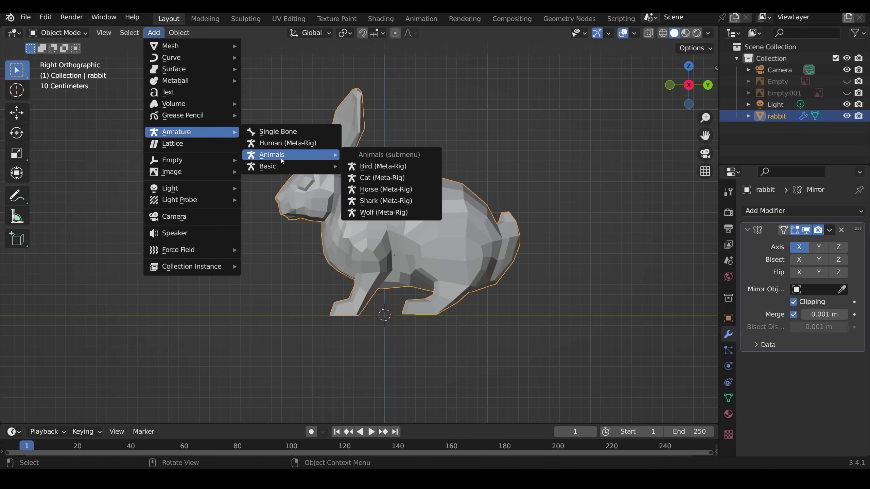
left_click(388, 178)
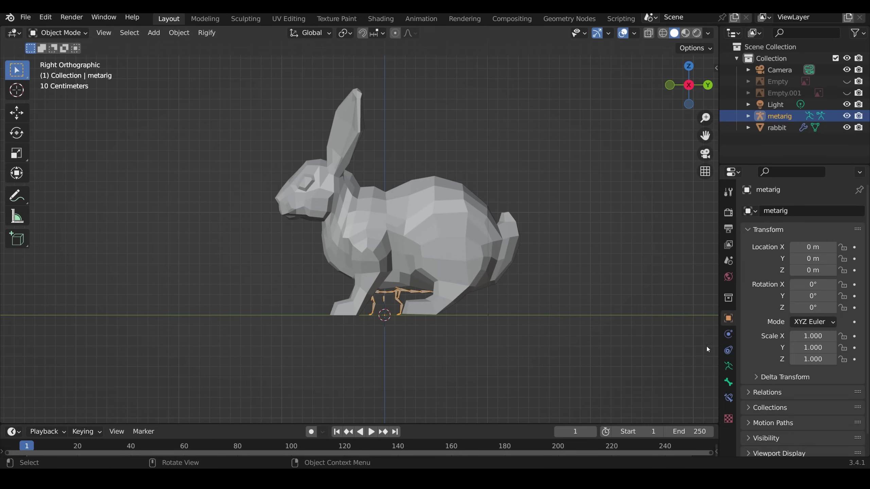
Step: Display the metarig in front of the mesh and scale it up about 4.716 times to fit the rabbit
left_click(729, 367)
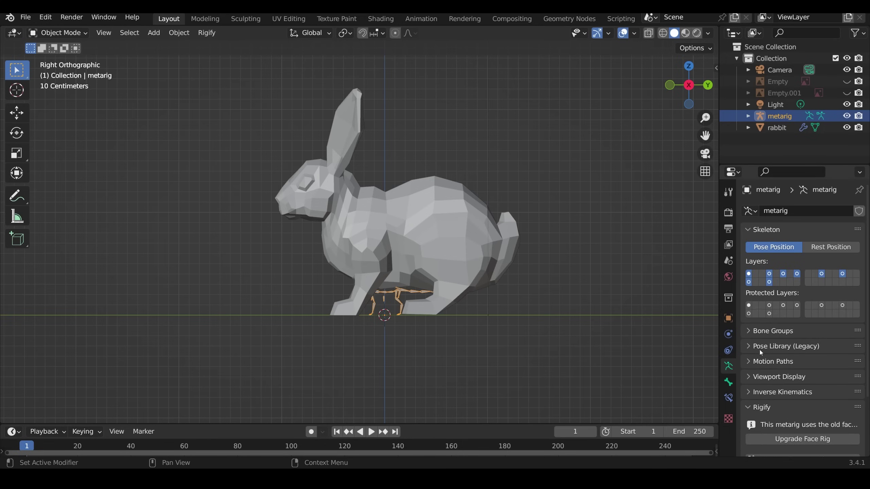
left_click(761, 376)
scroll(761, 377, "down", 1)
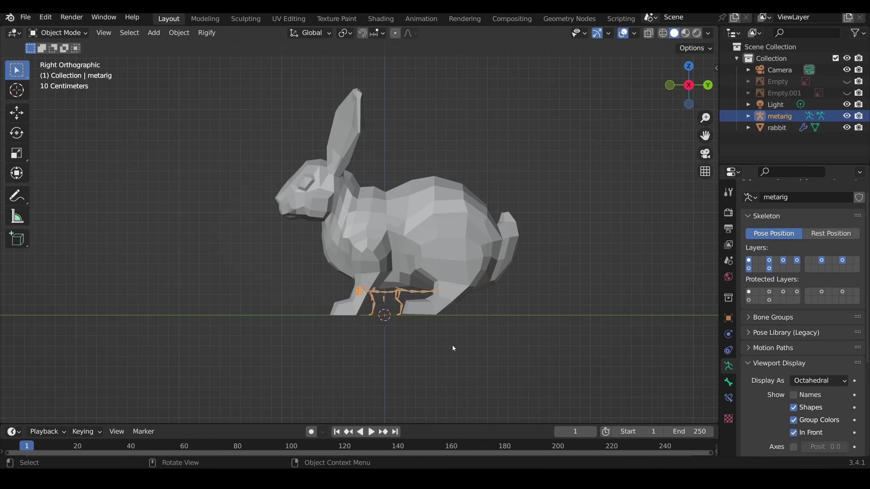
key("s")
left_click(669, 273)
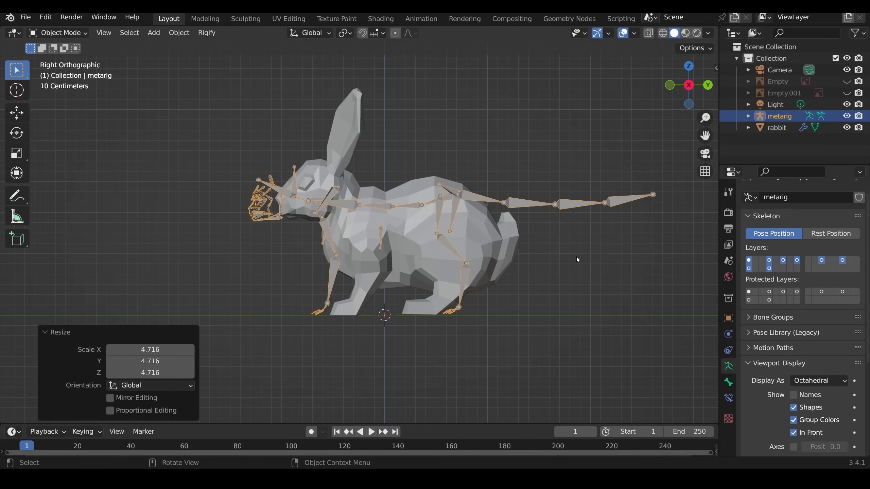
Step: Enter Edit Mode on the metarig and delete the cluster of face bones ahead of the muzzle
key("Tab")
scroll(258, 198, "up", 6)
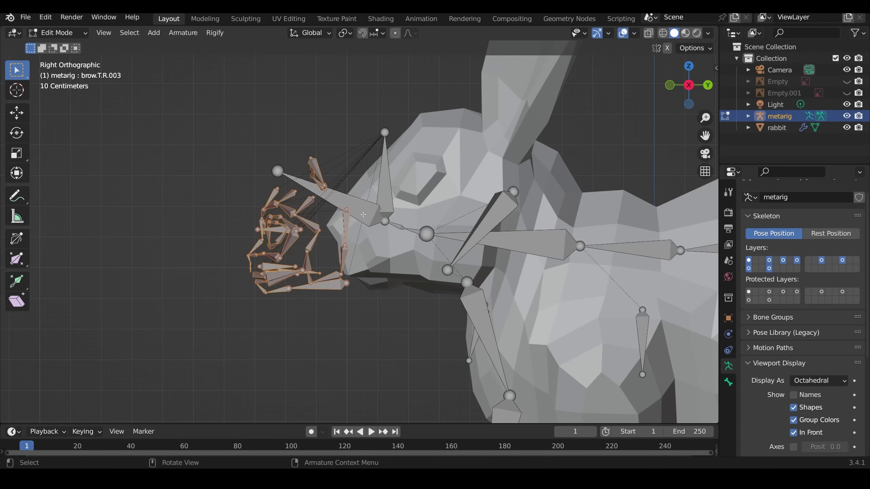
key("Delete")
middle_click_drag(363, 215, 289, 205, "shift")
Step: Reposition the remaining head bones inside the rabbit's head, one reaching the muzzle and one the base of the ears
left_click_drag(185, 106, 363, 236)
key("g")
left_click(390, 296)
key("g")
left_click(489, 246)
left_click(329, 171)
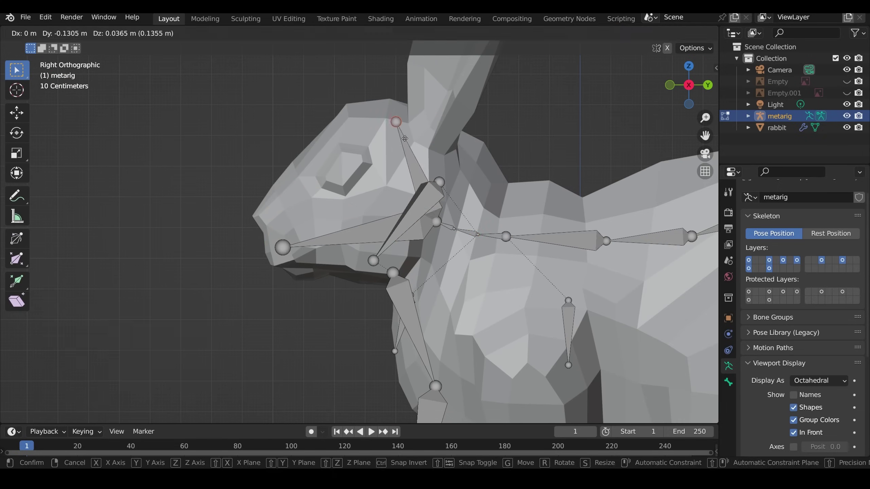
left_click(428, 208)
Step: Enable X-axis mirroring, then move and rescale the front leg bones to match the rabbit's front legs
scroll(428, 209, "down", 5)
middle_click_drag(429, 209, 394, 240)
left_click(667, 48)
left_click(356, 339, "shift")
left_click_drag(341, 357, 377, 390, "shift")
key("KP_3")
key("g")
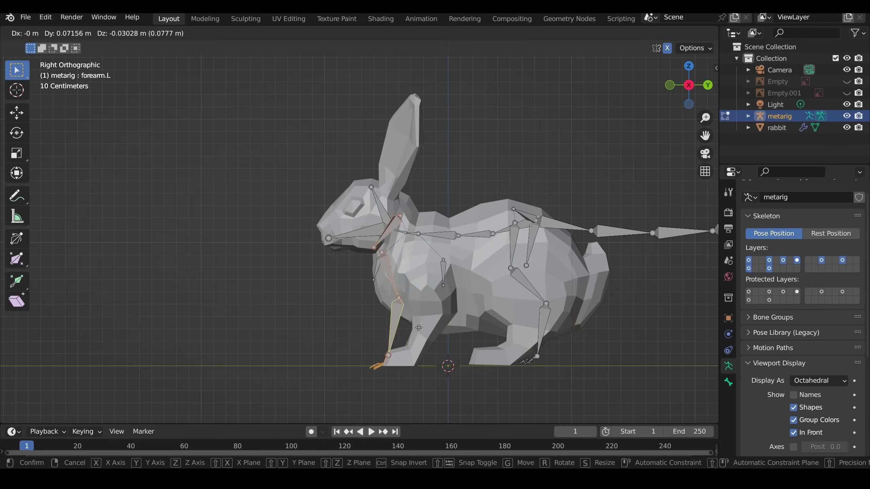
left_click(436, 329)
key("s")
left_click(425, 335)
Step: Delete the surplus front paw bones and fit the toe bone and leg joints inside the rabbit's front leg
middle_click_drag(425, 335, 514, 319)
left_click_drag(301, 281, 390, 339)
key("x")
left_click(391, 342)
key("KP_3")
key("g")
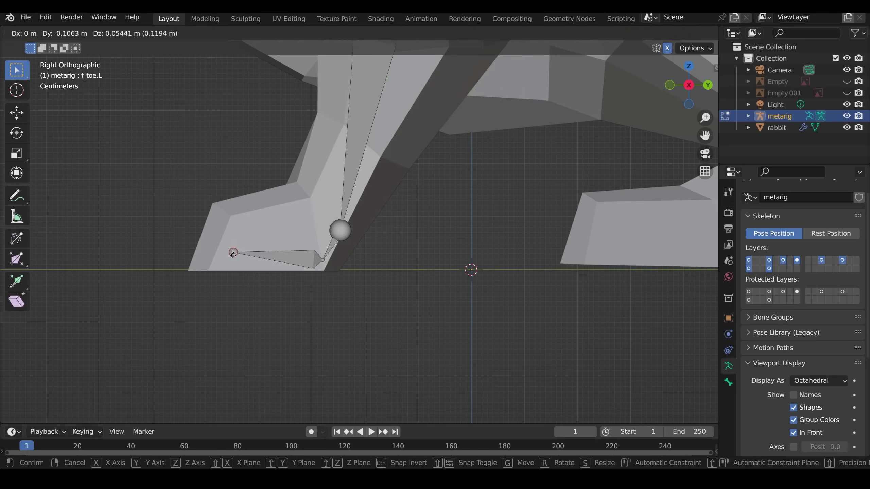
left_click(209, 261)
scroll(210, 262, "down", 3)
key("x")
left_click(324, 250)
key("g")
left_click(396, 123)
Step: Shift the upper front leg and shoulder joints outward in front view to match the width of the rabbit's body
middle_click_drag(397, 122, 534, 192)
key("KP_1")
left_click(427, 185)
key("g")
left_click(474, 185)
left_click(415, 87)
key("g")
left_click(442, 90)
Step: Move the chest bone into the chest and the belly bone's upper joint about 0.20 m back and 0.13 m down
middle_click_drag(575, 261, 440, 277)
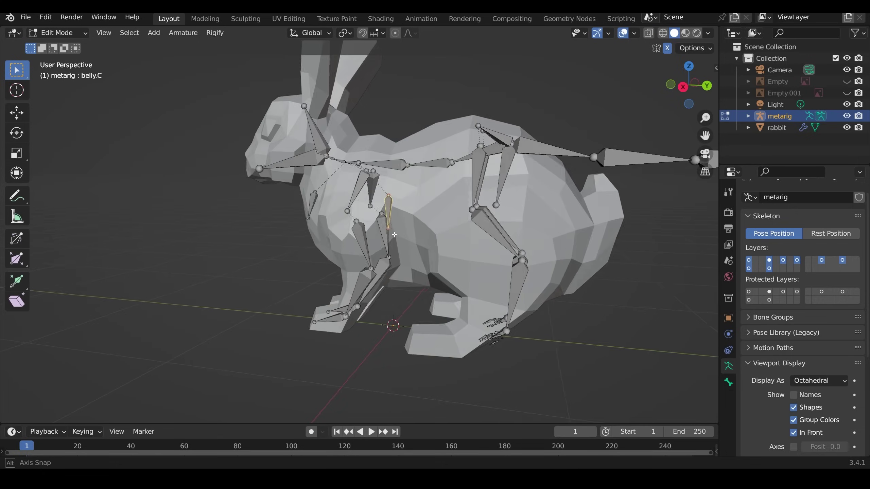
middle_click_drag(394, 235, 421, 222)
left_click(487, 186)
left_click(315, 192)
key("g")
left_click(343, 202)
left_click(389, 195)
key("g")
left_click(422, 214)
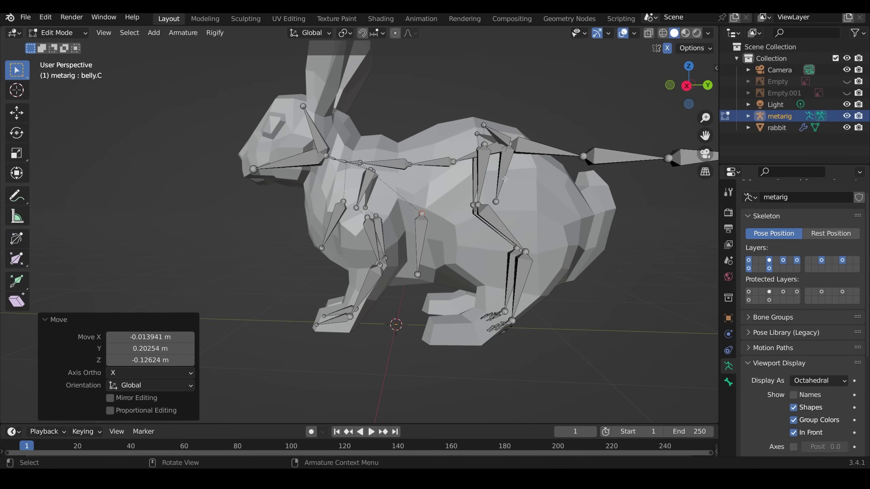
Step: Raise the rear spine joint vertically in side view to follow the rabbit's back
left_click(503, 179)
left_click(473, 155)
key("KP_3")
left_click(457, 161)
key("g")
key("z")
left_click(457, 148)
Step: Delete the tail bones beyond the first and move the thigh's upper joint about 0.23 m back and 0.11 m down
middle_click_drag(548, 161, 402, 179, "shift")
left_click(402, 179)
key("l")
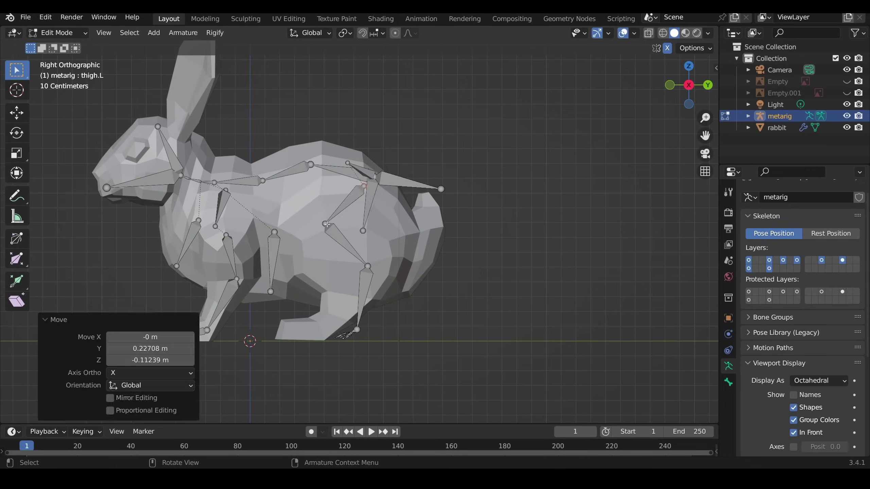
Step: Delete the surplus hind toe bones and fit the thigh, shin, foot and toe bones inside the rabbit's hind legs
scroll(388, 318, "up", 3)
key("x")
key("Escape")
scroll(388, 318, "up", 2)
scroll(418, 228, "down", 1)
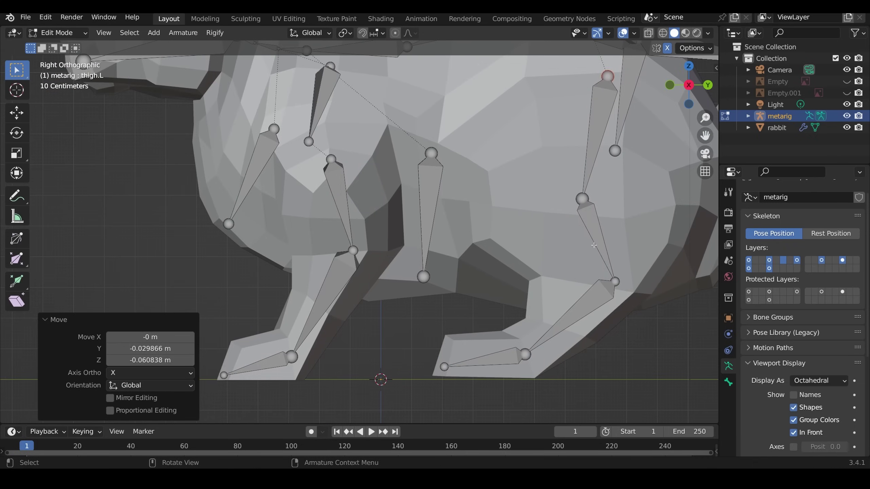
key("x")
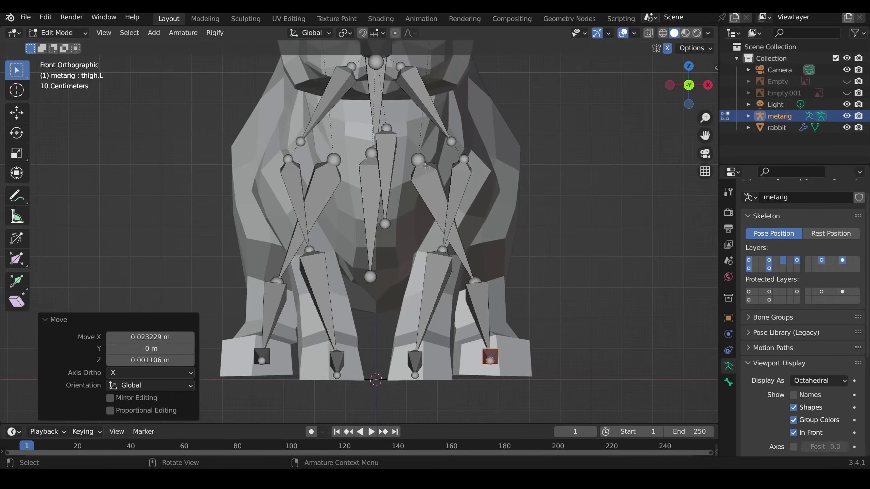
Step: Adjust the spine joints along the back, moving the front one about 0.07 m backward
middle_click_drag(393, 148, 410, 127)
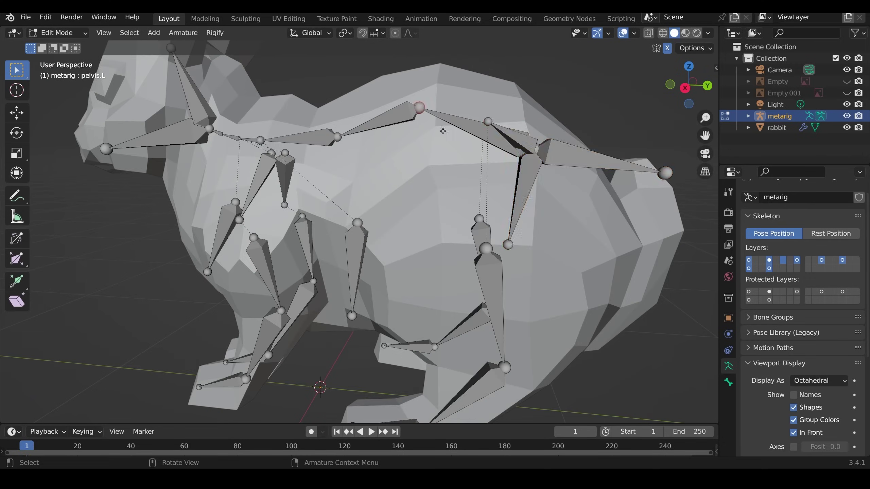
scroll(358, 187, "down", 4)
key("g")
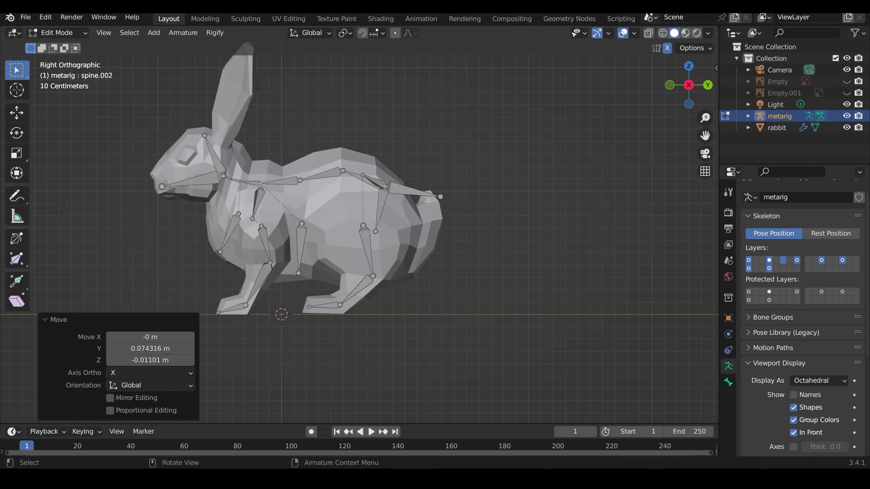
Step: Move the first tail bone's tip down to the tail base and point the central pelvis bone back toward the tail
middle_click_drag(377, 240, 413, 271)
key("KP_3")
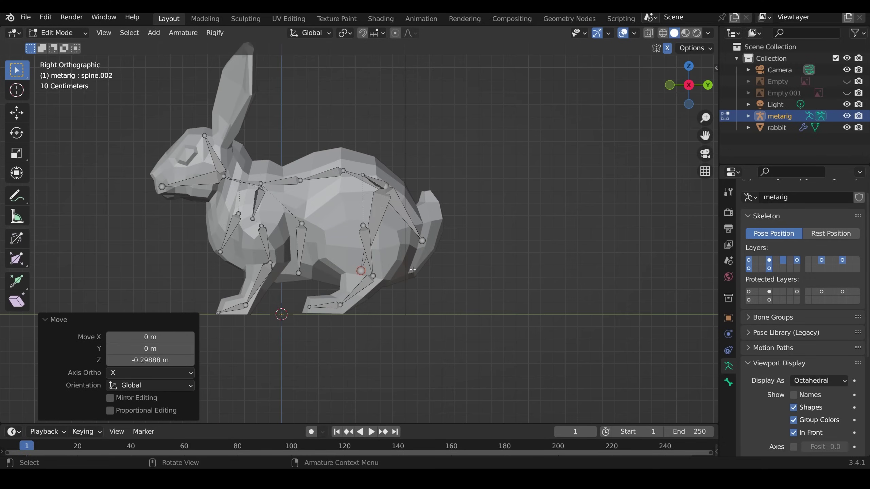
key("g")
left_click(427, 188)
Step: Clear the pelvis.L bone's parent, reposition it, and parent it to the spine bone with Keep Offset
left_click(377, 182)
key("alt+p")
left_click(409, 182)
key("g")
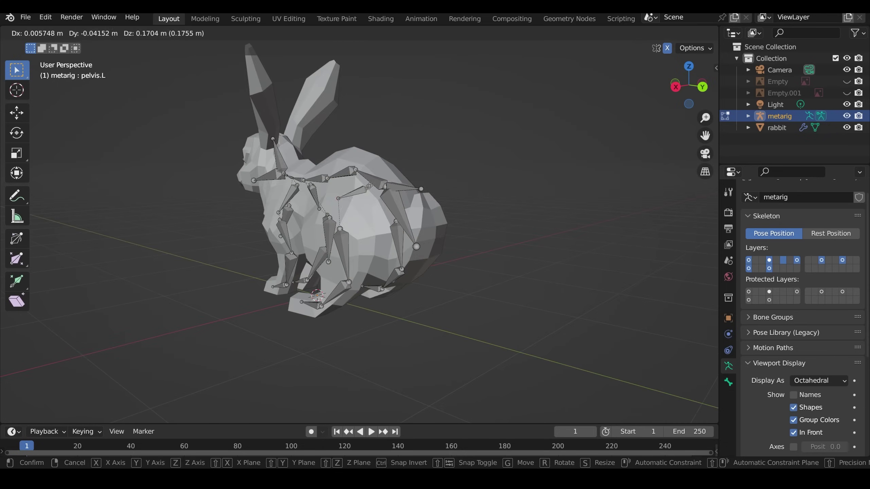
left_click(419, 191)
middle_click_drag(419, 190, 384, 188)
left_click(384, 189, "shift")
key("ctrl+p")
left_click(388, 192)
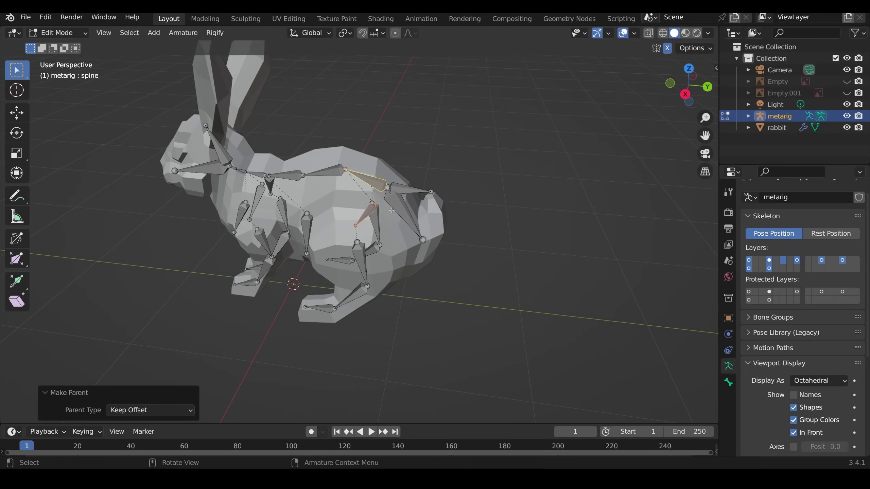
Step: Clear the parent of the tail.001 bone and move it within the rabbit's rump
middle_click_drag(393, 209, 397, 196)
left_click(408, 214)
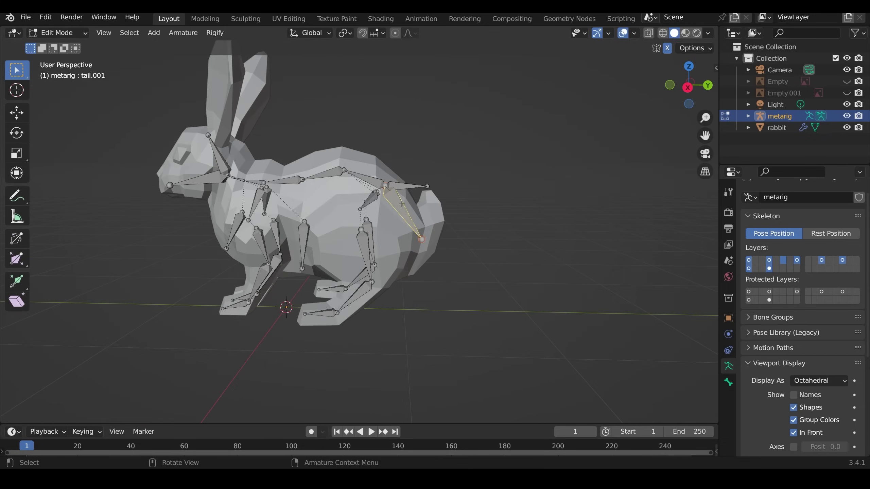
key("alt+p")
left_click(397, 212)
key("KP_3")
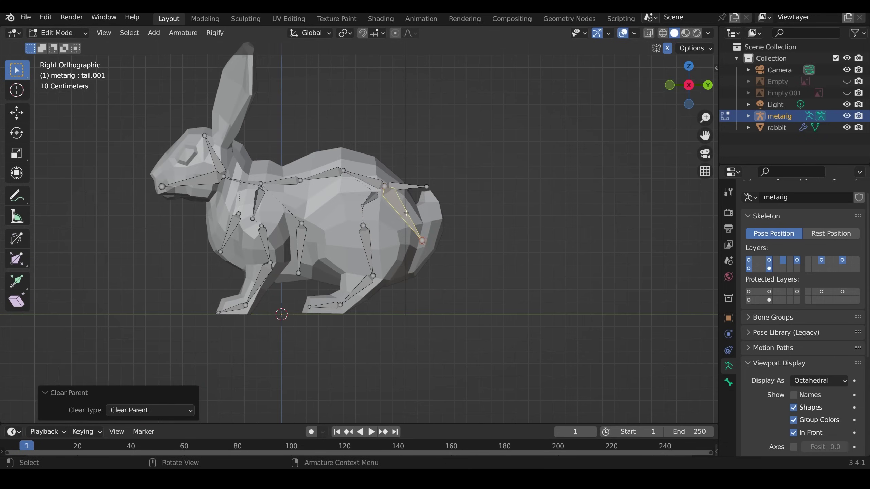
key("g")
left_click(416, 208)
Step: Duplicate a pelvis bone into the lower tail and extrude a second bone upward to the tail's tip
left_click(371, 198)
key("shift+d")
left_click(422, 195)
key("g")
left_click(431, 240)
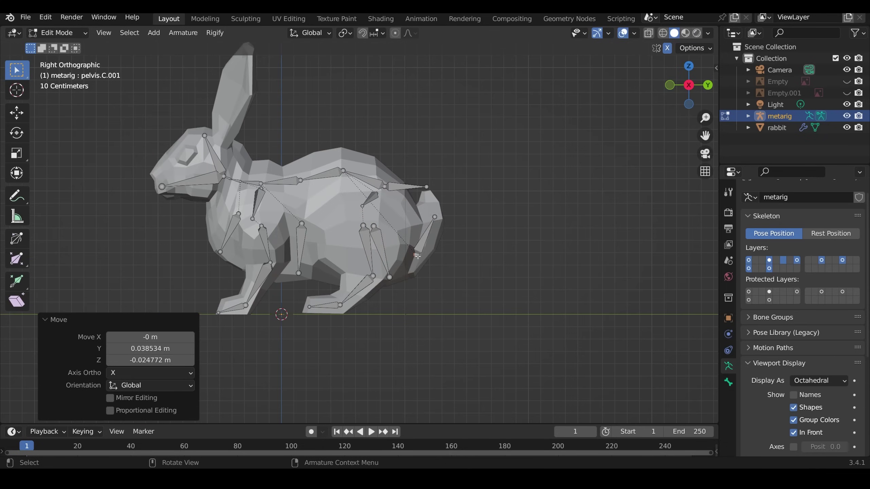
key("e")
left_click(438, 214)
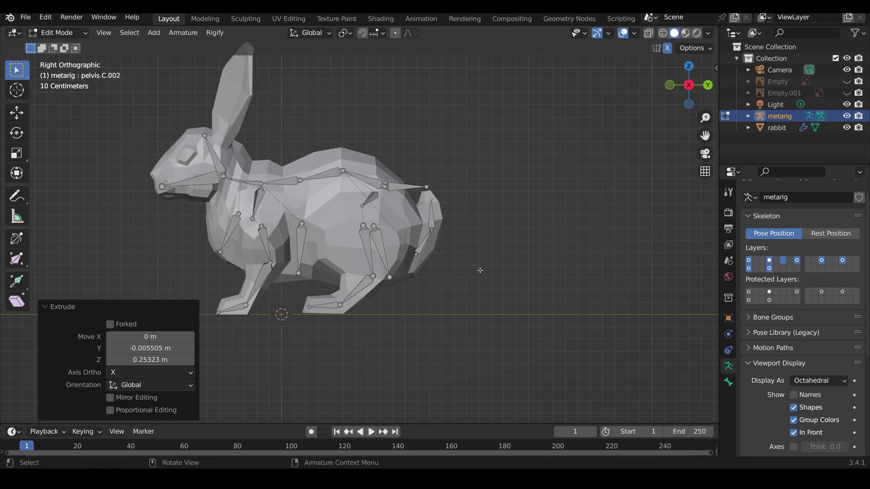
Step: Test the rig in Pose Mode by rotating the spine bone and the central pelvis bone, cancelling each rotation
key("ctrl+Tab")
left_click(377, 184)
key("r")
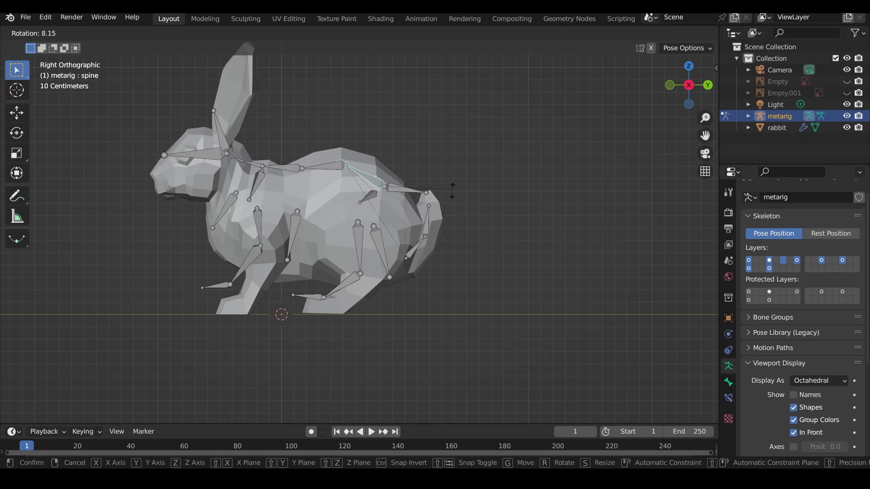
right_click(449, 194)
left_click(410, 189)
key("r")
right_click(483, 202)
Step: Parent the side pelvis bone to the central pelvis bone in Edit Mode and return to Pose Mode
key("Tab")
left_click(368, 201)
left_click(392, 187, "shift")
key("ctrl+p")
left_click(347, 175)
key("Tab")
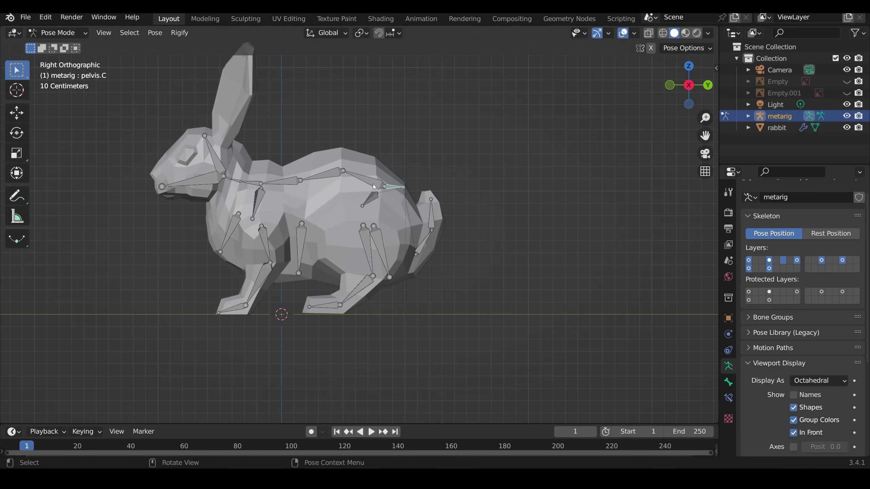
Step: Parent the rump bones to the central pelvis bone in Edit Mode and test the link with a trial move in Pose Mode
key("Tab")
key("ctrl+p")
left_click(380, 196)
key("ctrl+p")
key("Return")
key("Tab")
key("g")
right_click(426, 169)
Step: Parent the belly bone to the spine bone above it in Edit Mode and test it with a trial rotation in Pose Mode
left_click(291, 175)
left_click(301, 244)
left_click(325, 173, "shift")
key("Tab")
key("ctrl+p")
key("Return")
key("Tab")
key("r")
right_click(387, 193)
Step: Duplicate a bone into the base of the rabbit's ear in Edit Mode and parent it to the head bone
left_click(248, 187)
middle_click_drag(230, 155, 317, 235)
key("Tab")
left_click(283, 223)
key("shift+d")
left_click(312, 178)
middle_click_drag(312, 178, 259, 230)
left_click(236, 209, "shift")
key("ctrl+p")
key("Return")
Step: Extrude further ear bones upward from the ear base and position their joints inside the ear up to its tip
middle_click_drag(243, 161, 284, 103)
key("e")
left_click(262, 132)
key("shift+Tab")
key("g")
left_click(262, 132)
middle_click_drag(263, 132, 404, 240)
Step: Name the ear bones with side suffixes, such as ear 1.l, and symmetrize them to the other ear
left_click(347, 205)
left_click(729, 382)
left_click(338, 214, "shift")
right_click(330, 248)
left_click(308, 285)
middle_click_drag(330, 260, 380, 254)
left_click(342, 204)
left_click(334, 180)
middle_click_drag(487, 226, 390, 228)
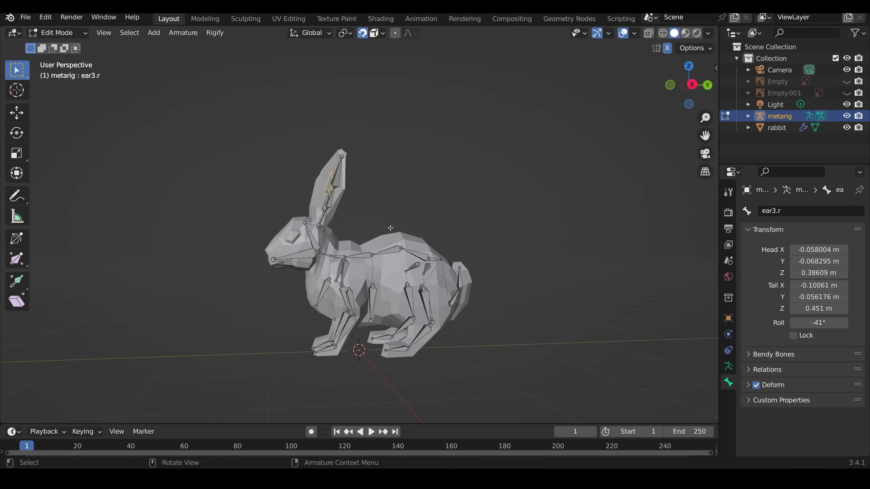
Step: Try adding an Inverse Kinematics constraint to the forearm.L bone in Pose Mode with metarig as its target
middle_click_drag(420, 274, 321, 269, "alt")
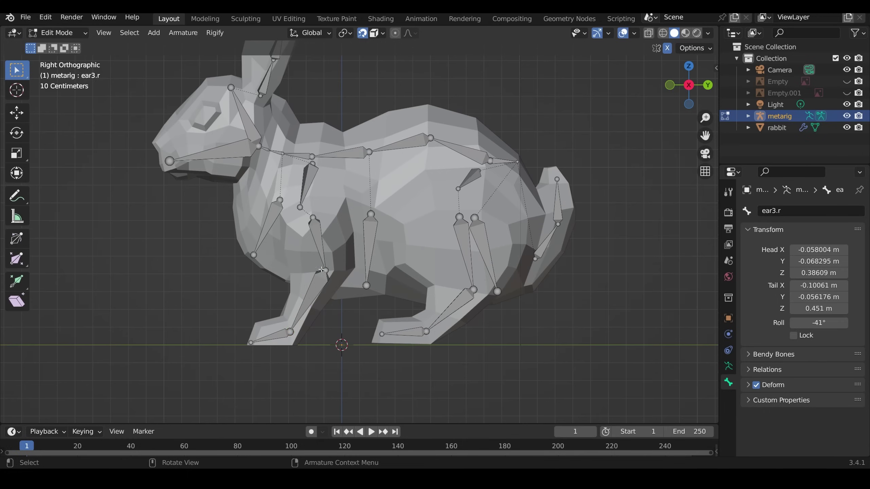
left_click(324, 248)
left_click(323, 248)
left_click(470, 260)
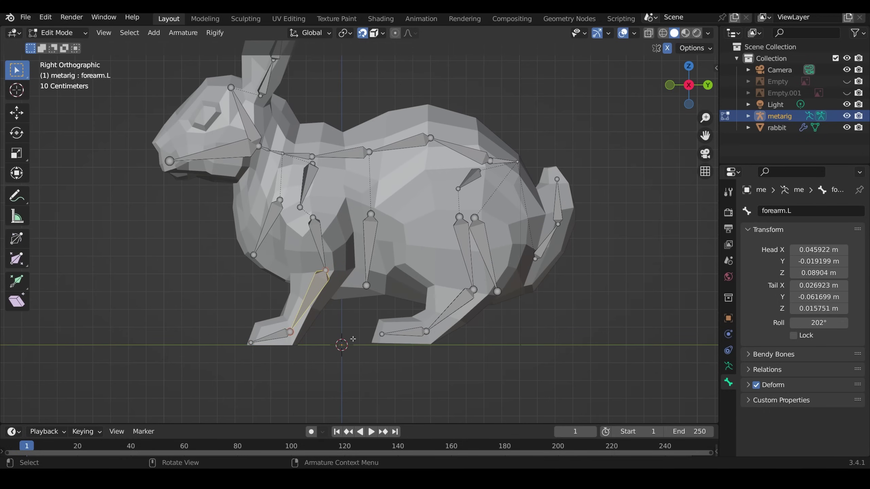
key("ctrl+Tab")
left_click(728, 398)
left_click(778, 211)
left_click(747, 269)
left_click(780, 116)
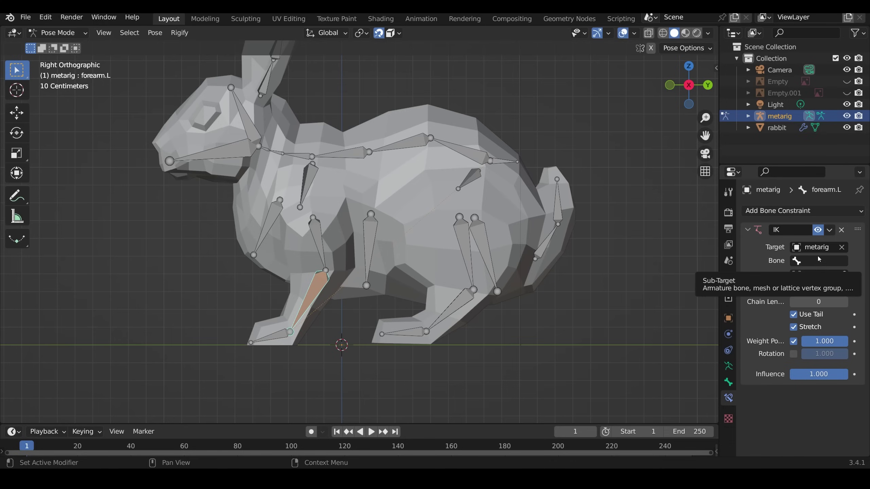
Step: With snapping off, extrude a short control bone backward about 0.19 m from the front wrist and another backward from the elbow
key("Tab")
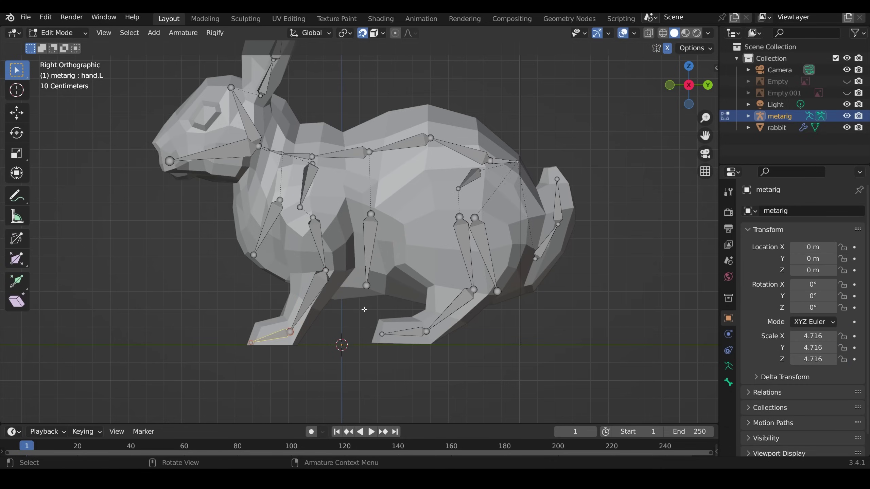
key("e")
right_click(334, 330)
key("ctrl+z")
key("ctrl+z")
key("shift+Tab")
key("shift+Tab")
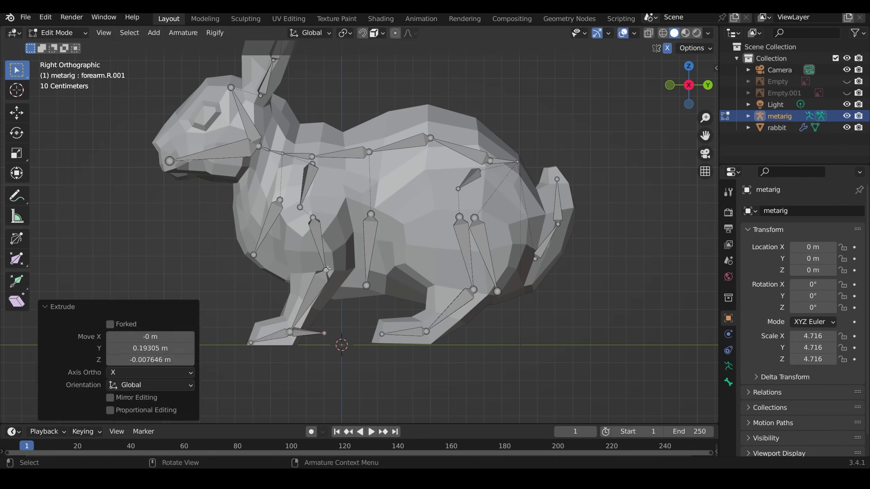
left_click(341, 270)
left_click(308, 333, "ctrl")
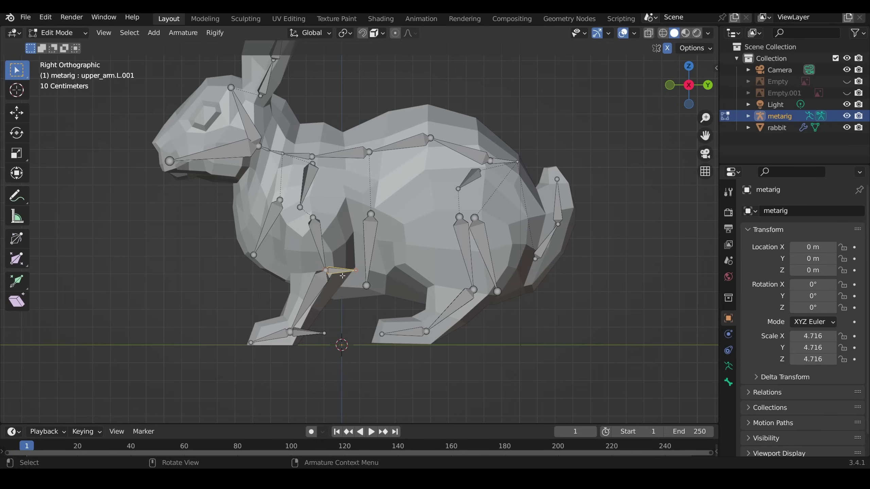
Step: Clear the parent of the extruded front leg bones and move the elbow one about 0.27 m back along Y
key("alt+p")
left_click(311, 331)
key("g")
left_click(394, 272)
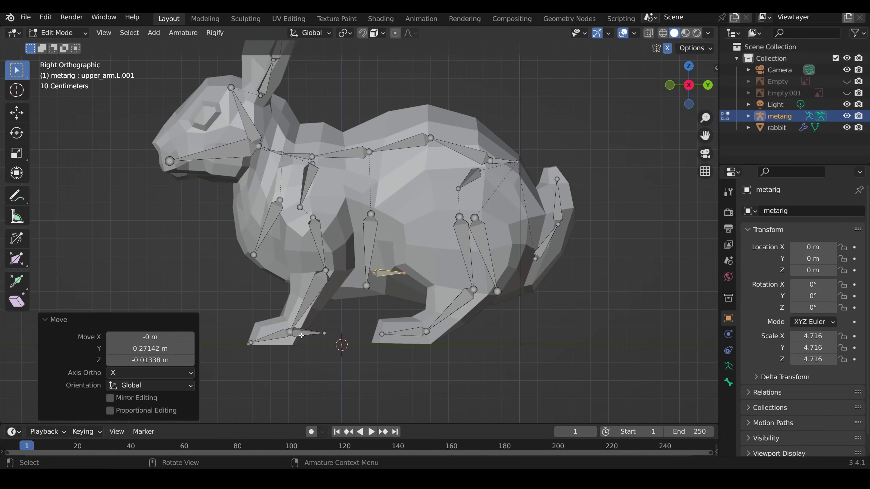
Step: Rename the wrist bone control front.l and the elbow bone pole target front.l, and disable Deform for these control bones
key("F2")
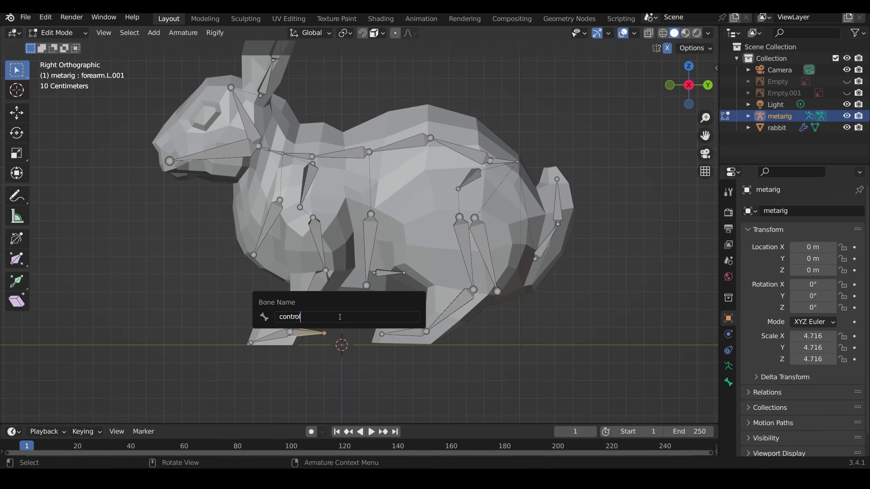
type("front.l")
key("Return")
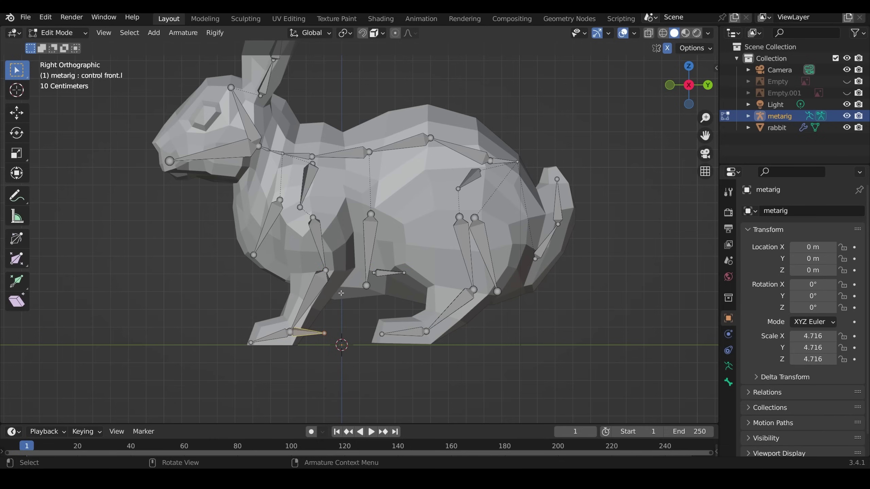
left_click(729, 382)
left_click(757, 385)
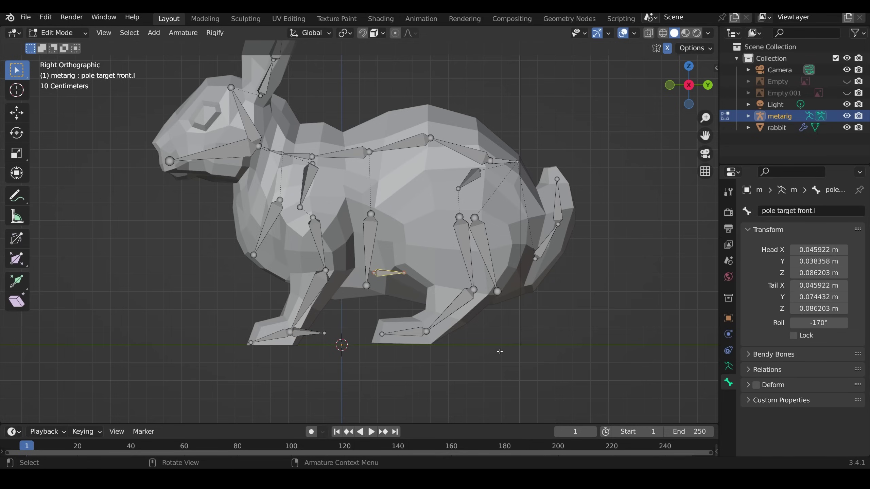
Step: Add an Inverse Kinematics constraint to forearm.L in Pose Mode, targeting metarig and its control front.l bone
key("ctrl+Tab")
left_click(728, 398)
left_click(802, 210)
left_click(769, 315)
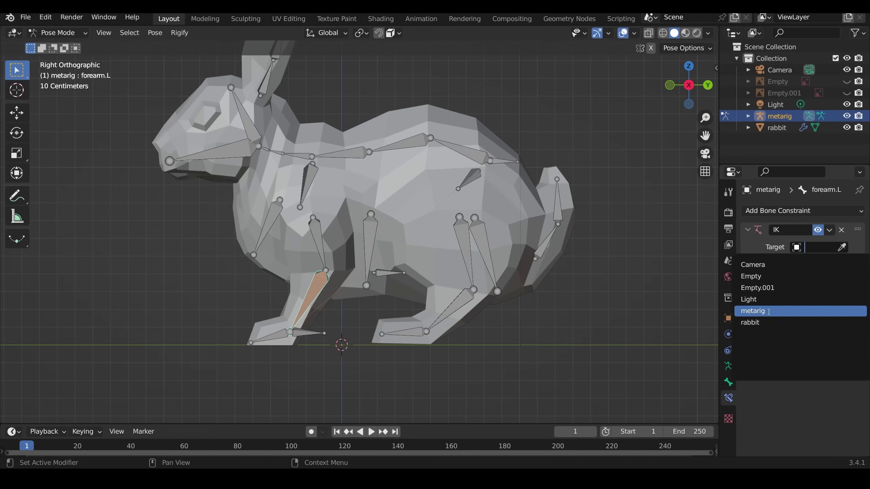
left_click(818, 261)
left_click(770, 278)
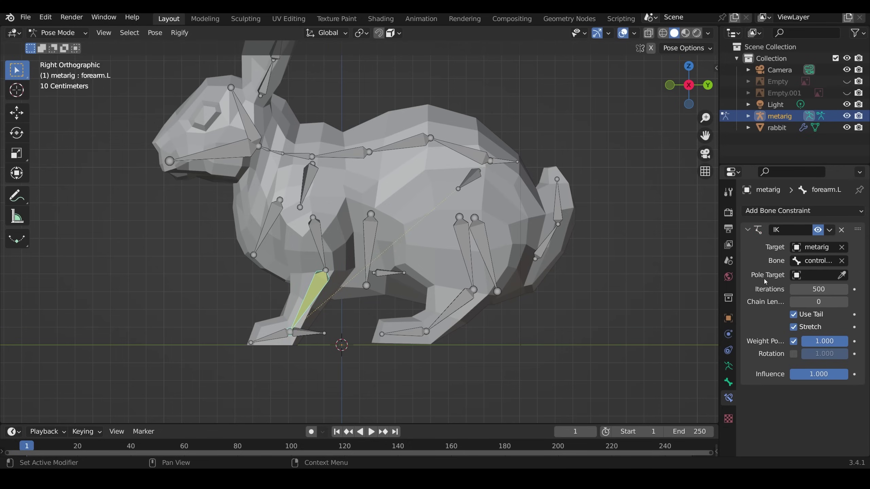
Step: Set the forearm IK constraint's pole target to metarig and its pole bone to pole target front.l
left_click(818, 275)
left_click(754, 339)
left_click(818, 291)
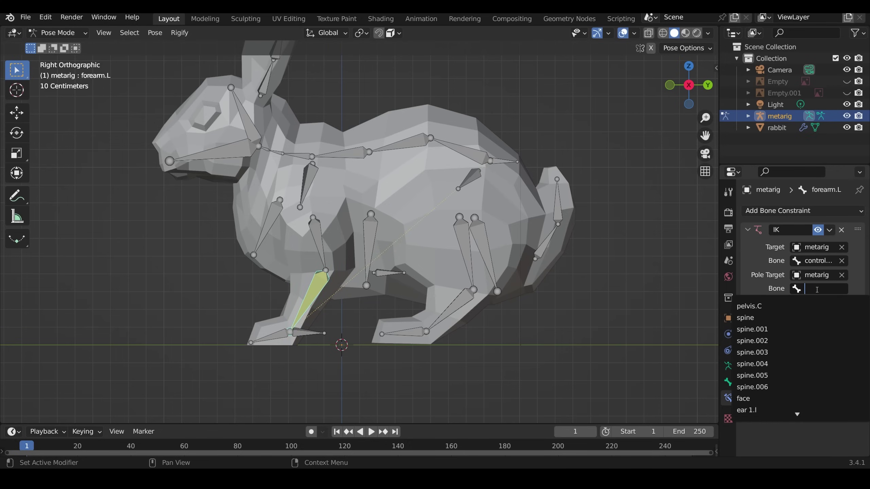
left_click(771, 306)
Step: Raise the forearm IK constraint's chain length by two and adjust its pole angle so the front leg bends correctly
mouse_move(363, 284)
middle_mouse_down()
mouse_move(495, 284)
mouse_move(366, 285)
middle_mouse_up()
left_click(843, 328)
left_click(844, 328)
middle_click_drag(322, 343, 333, 310)
left_click_drag(819, 303, 753, 303)
middle_click_drag(327, 291, 364, 285)
left_click(341, 334)
mouse_move(356, 339)
middle_mouse_down()
mouse_move(328, 342)
mouse_move(420, 368)
mouse_move(394, 350)
mouse_move(356, 346)
middle_mouse_up()
Step: Delete the unneeded right front control bones in Edit Mode and symmetrize the left front leg's IK setup to that side
key("Tab")
left_click(358, 268)
left_click(322, 341, "shift")
key("x")
left_click(163, 263)
left_click(325, 341)
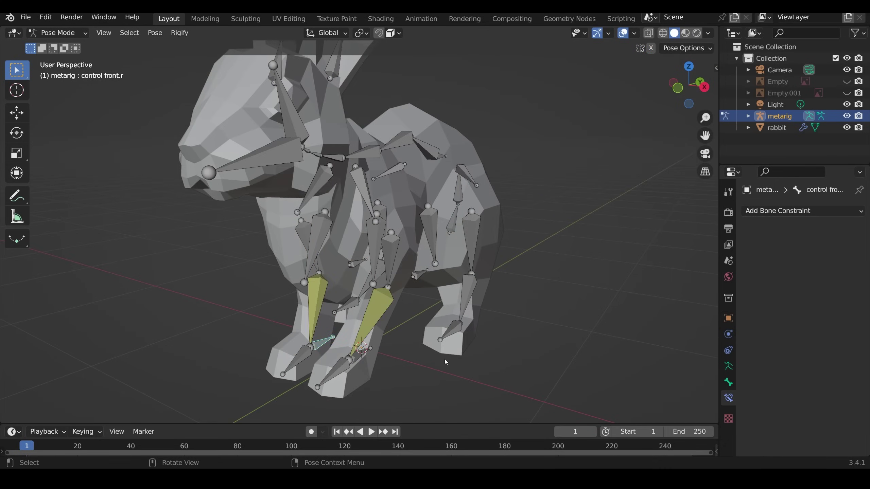
Step: Extrude control bones backward from the hind ankle and knee in side view, and move the knee one along Y behind the leg
key("KP_3")
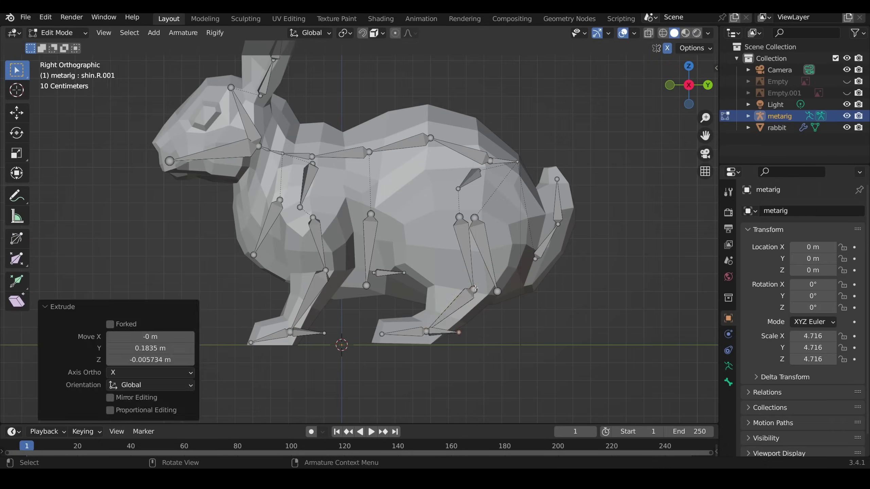
key("g")
key("y")
left_click(528, 294)
Step: Rename the bone behind the hind knee pole back and the ankle bone control back.l
key("F2")
type("pole back")
key("Return")
left_click(442, 331)
key("F2")
type("control back")
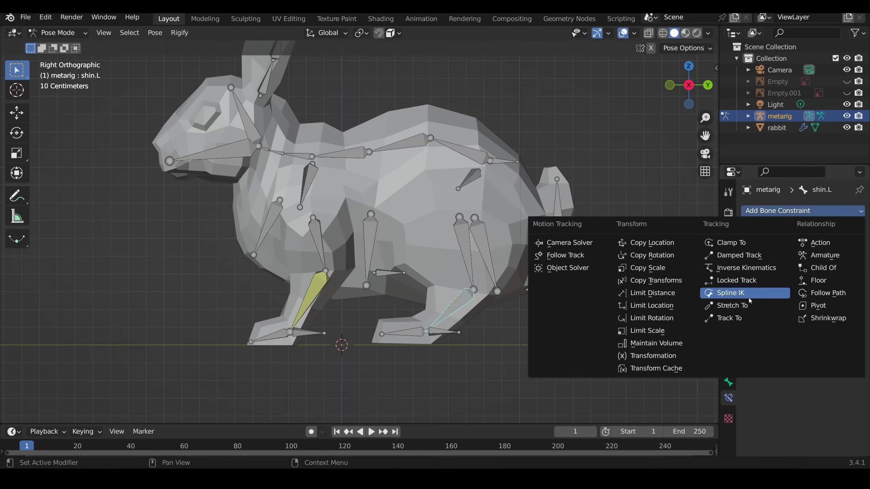
Step: Add an Inverse Kinematics constraint to shin.L with metarig's control back.l bone as target and the back pole bone as pole target
left_click(769, 293)
left_click(817, 247)
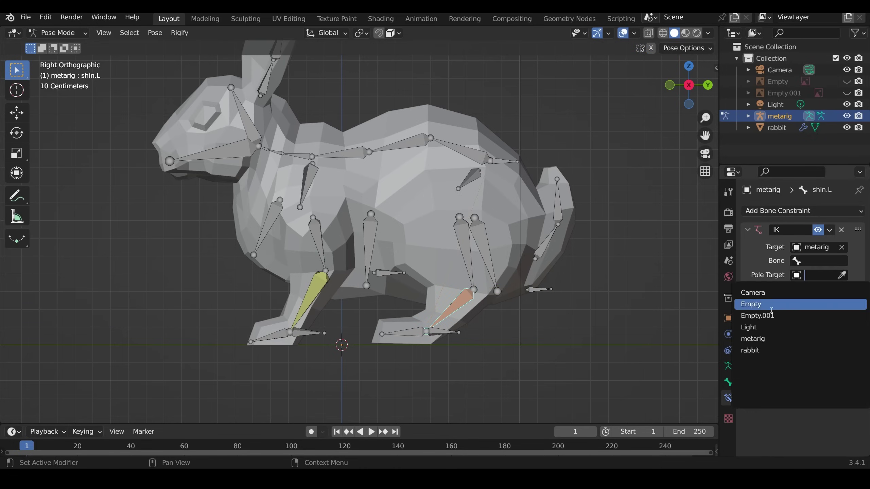
left_click(753, 342)
left_click(816, 261)
left_click(756, 278)
left_click(816, 275)
left_click(819, 288)
type("pole")
left_click(791, 307)
Step: Replace the unneeded right hind control bones in Edit Mode by symmetrizing the left hind leg's IK setup
middle_click_drag(473, 324, 507, 324)
key("Tab")
left_click(528, 287, "shift")
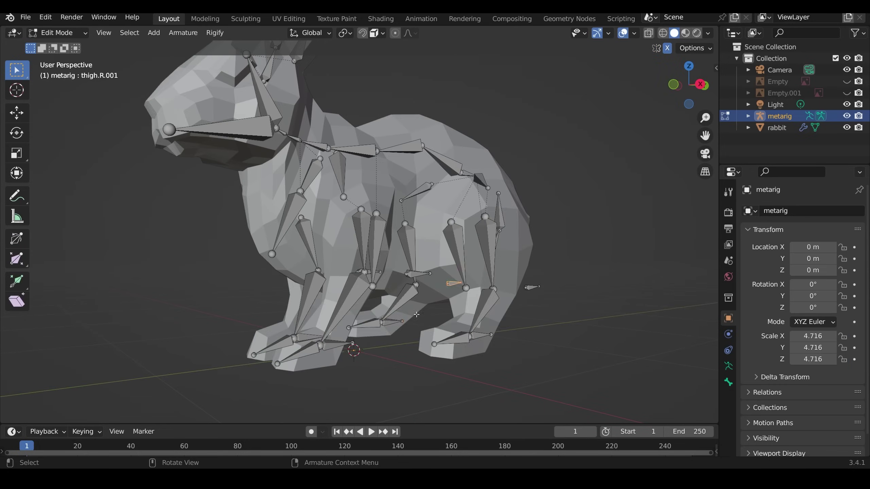
middle_click_drag(493, 291, 528, 291)
left_click(458, 328, "shift")
key("Tab")
left_click(476, 344)
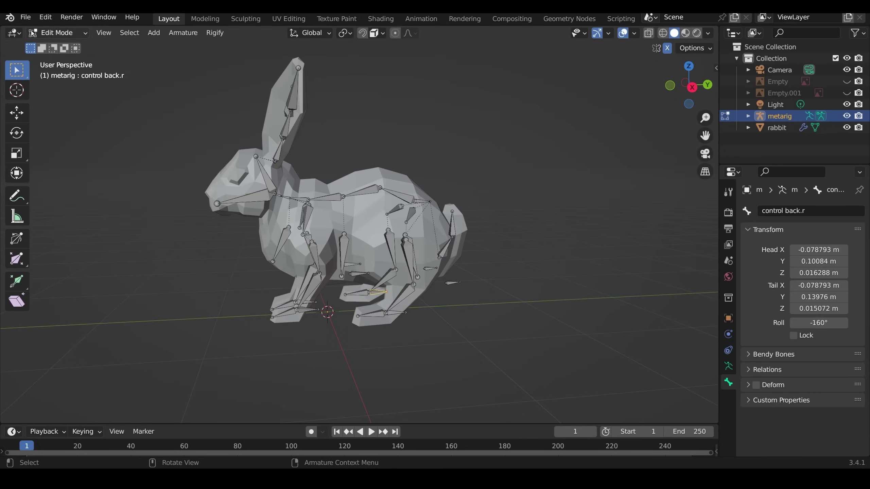
Step: Save the file and parent the rabbit mesh to the metarig in Object Mode with automatic weights
key("ctrl+shift+s")
key("Return")
key("Tab")
key("ctrl+Tab")
left_click(342, 258)
left_click(429, 237)
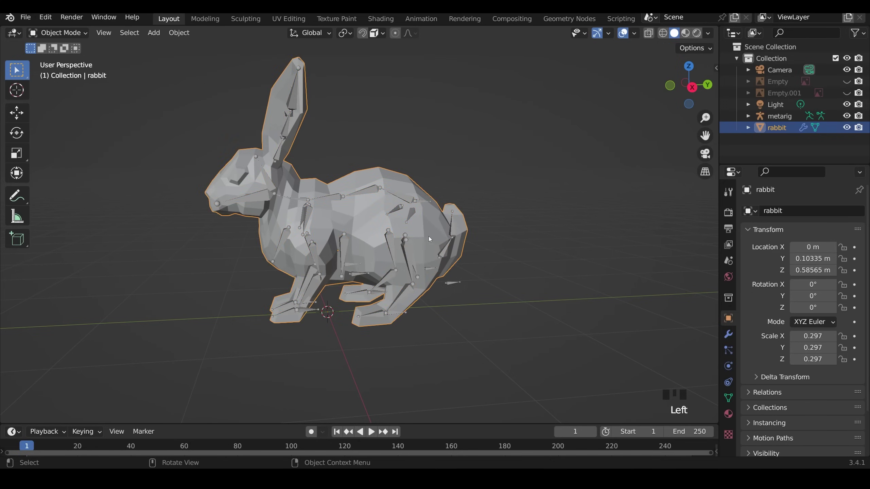
left_click(411, 253, "shift")
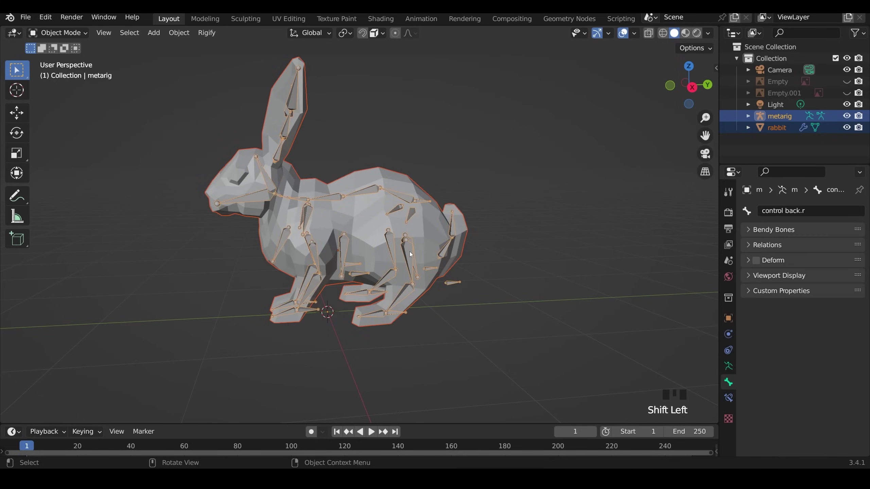
key("ctrl+p")
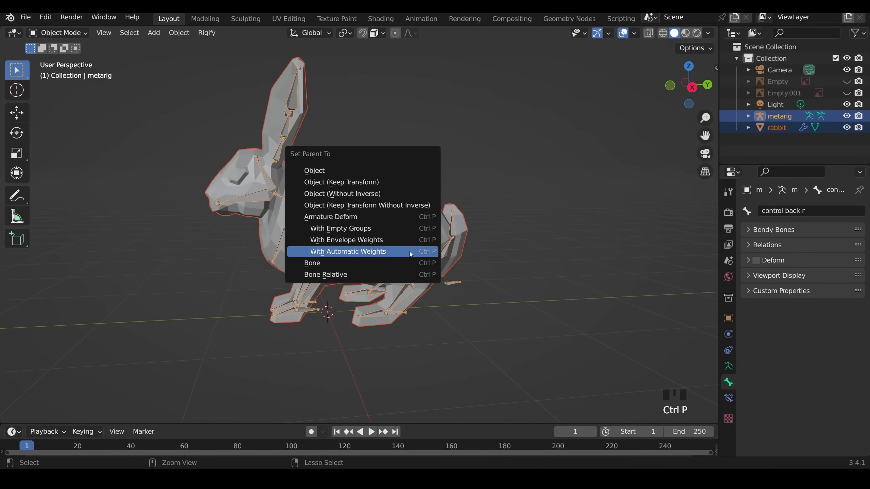
left_click(352, 254)
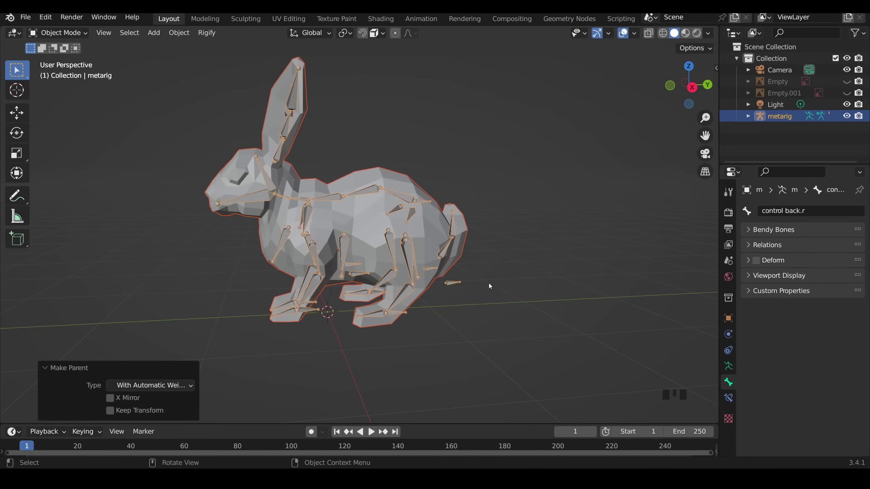
Step: Test the metarig in Pose Mode by moving the control back.l bone and rotating the upper tail bone
left_click(407, 260)
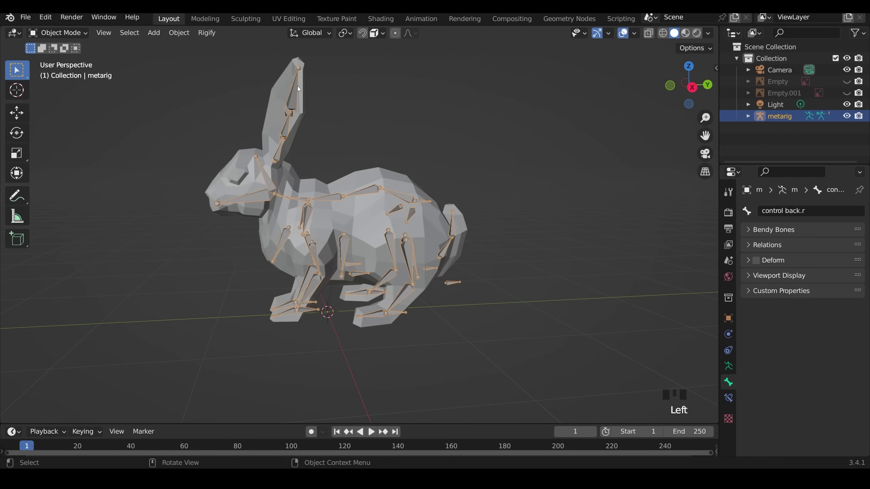
key("ctrl+Tab")
key("g")
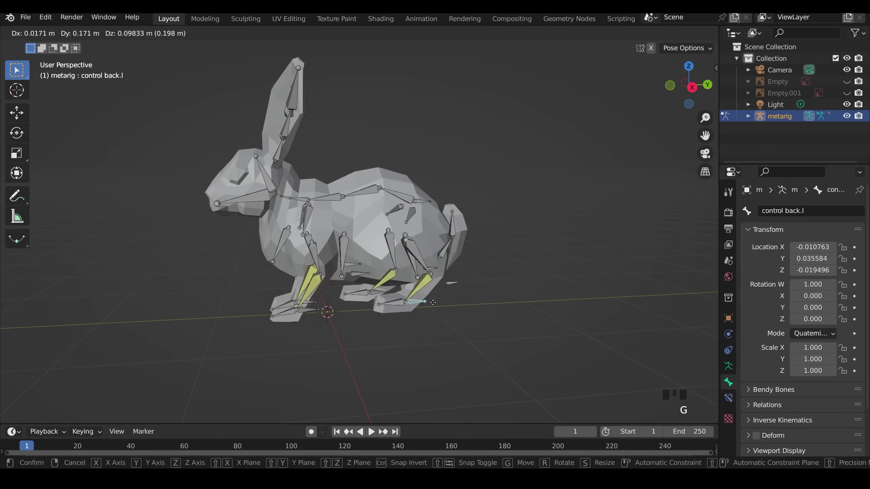
left_click(422, 303)
left_click(452, 226)
key("r")
right_click(377, 208)
Step: Test the mesh deformation by rotating a front spine bone and moving the front foot's control bone
left_click(324, 197)
key("r")
right_click(320, 223)
left_click_drag(311, 310, 316, 305)
key("g")
right_click(303, 293)
Step: Test the tail's deformation with a trial rotation of the upper tail bone pelvis.C.002
left_click(279, 151)
middle_click_drag(309, 169, 391, 189)
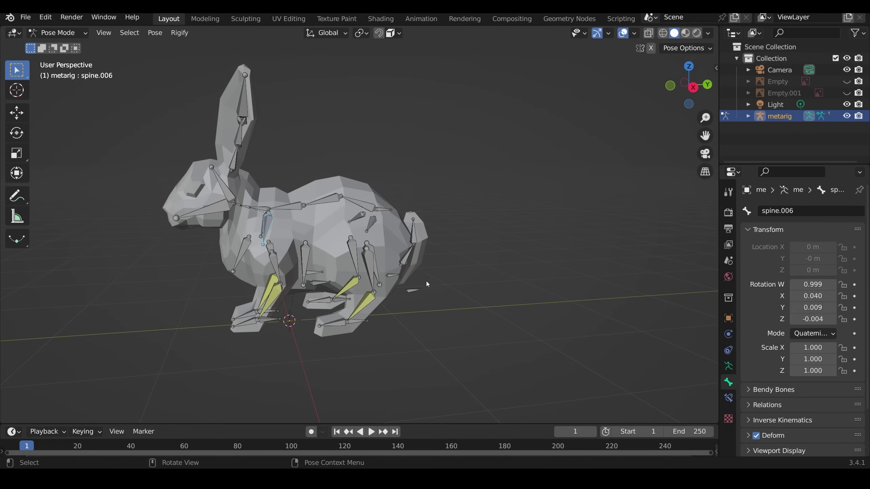
middle_click_drag(421, 248, 446, 271)
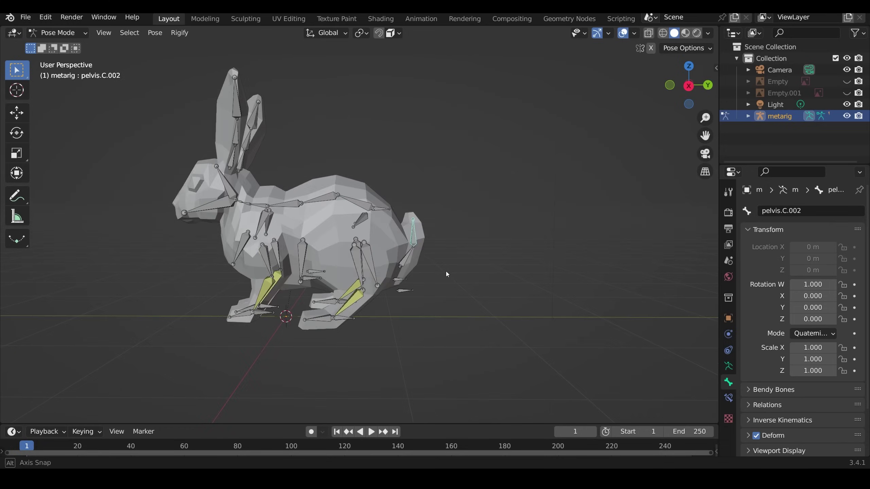
key("r")
key("Escape")
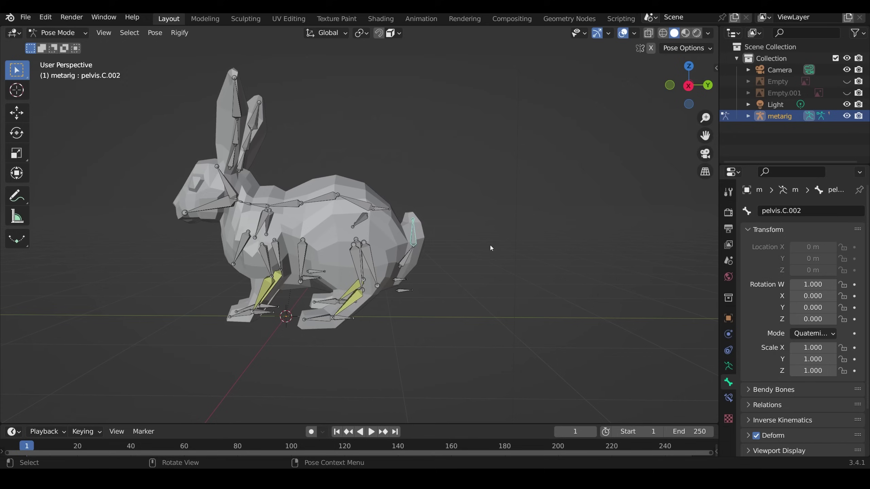
Step: Select the metarig together with the rabbit mesh in Object Mode and switch to Weight Paint mode
key("ctrl+Tab")
left_click(424, 235, "shift")
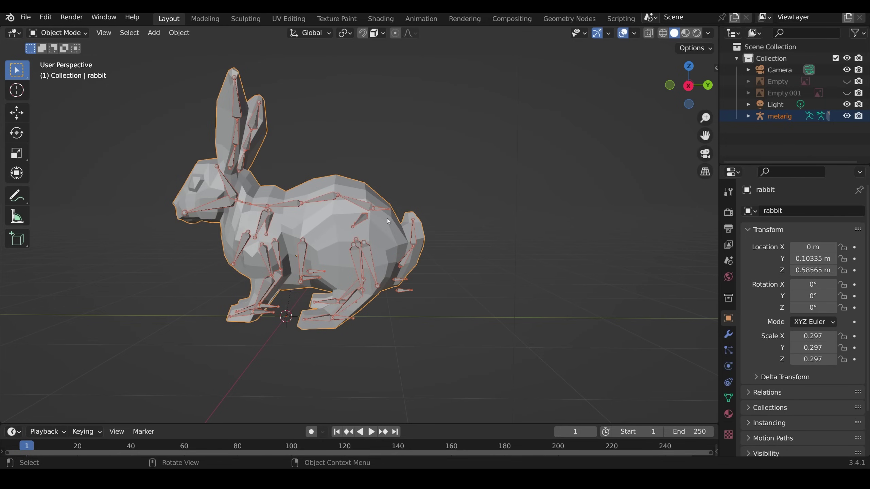
left_click(58, 33)
left_click(81, 97)
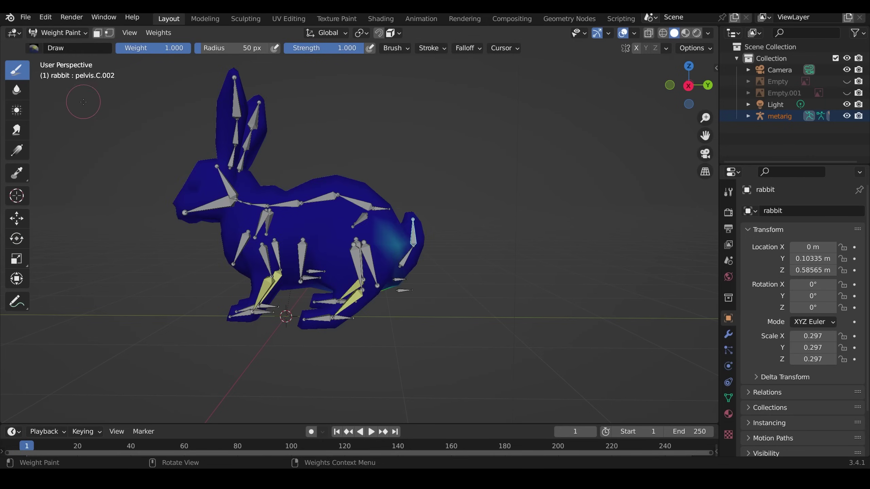
Step: Select the upper tail bone pelvis.C.002 for weight painting and choose the Smear brush with a 179 px radius
scroll(378, 267, "up", 5)
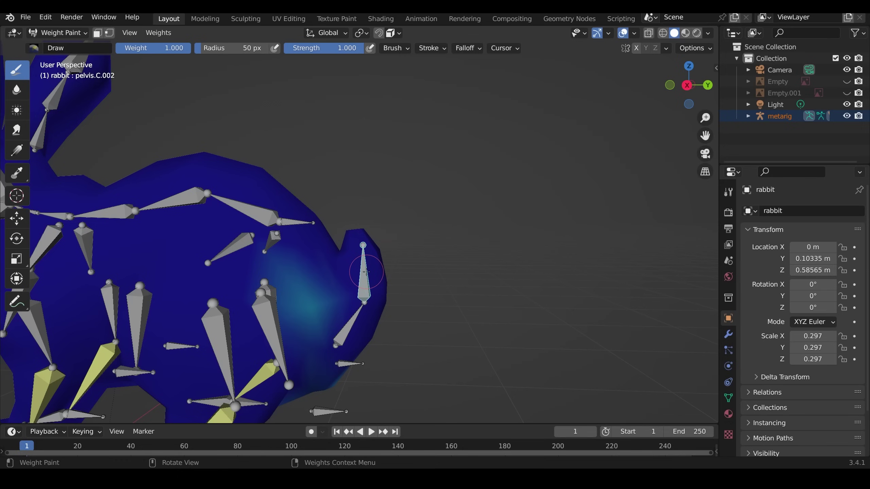
left_click(350, 323, "ctrl")
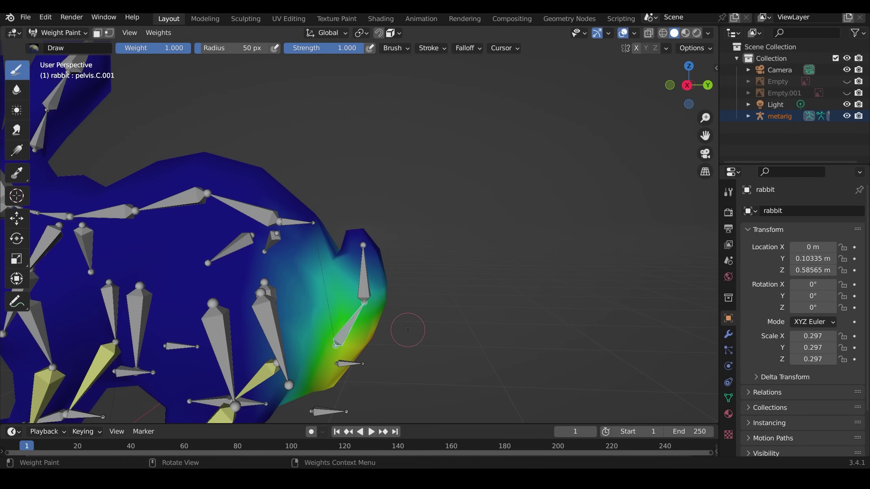
middle_click_drag(425, 328, 401, 299)
left_click(356, 285, "ctrl")
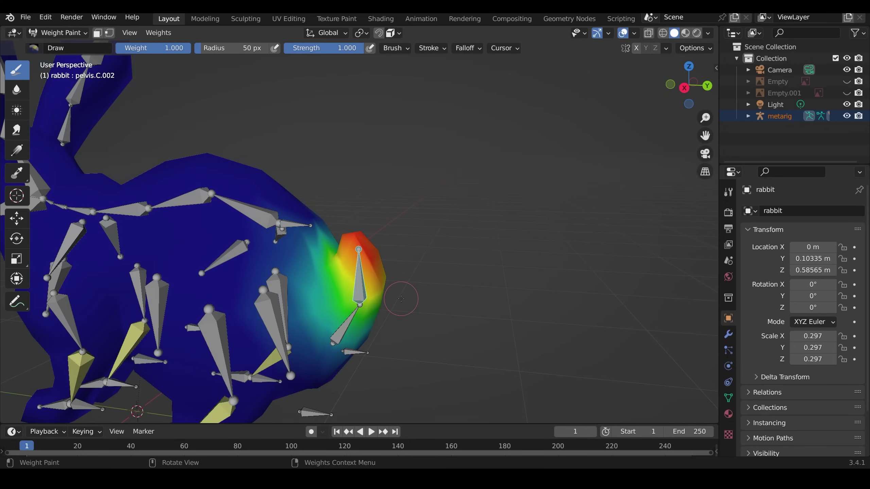
left_click(17, 129)
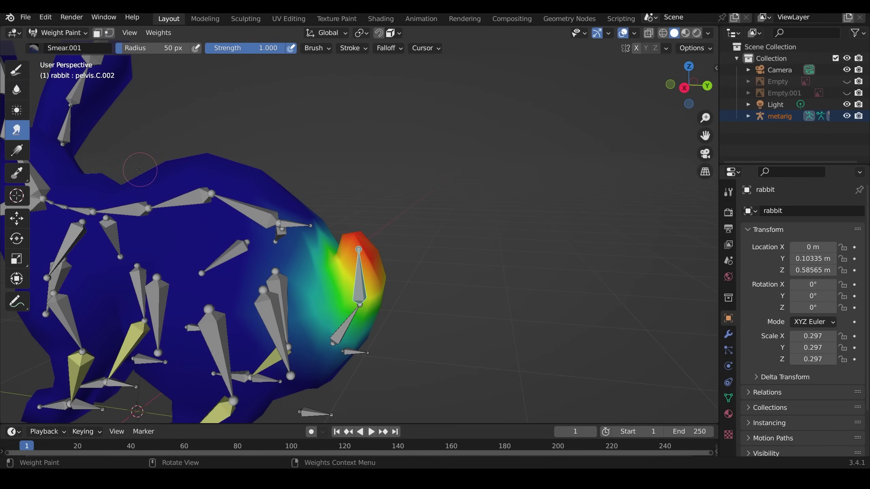
key("f")
left_click(334, 221)
Step: Smear the weights of the upper tail bone pelvis.C.002 off the rear body towards the tail
middle_click_drag(334, 222, 321, 255)
mouse_move(285, 288)
left_mouse_down()
mouse_move(311, 232)
mouse_move(297, 309)
left_mouse_up()
scroll(281, 260, "up", 4)
mouse_move(261, 267)
left_mouse_down()
mouse_move(287, 277)
mouse_move(277, 264)
left_mouse_up()
scroll(277, 264, "down", 2)
middle_click_drag(284, 339, 295, 299)
left_click(17, 70)
left_click(16, 130)
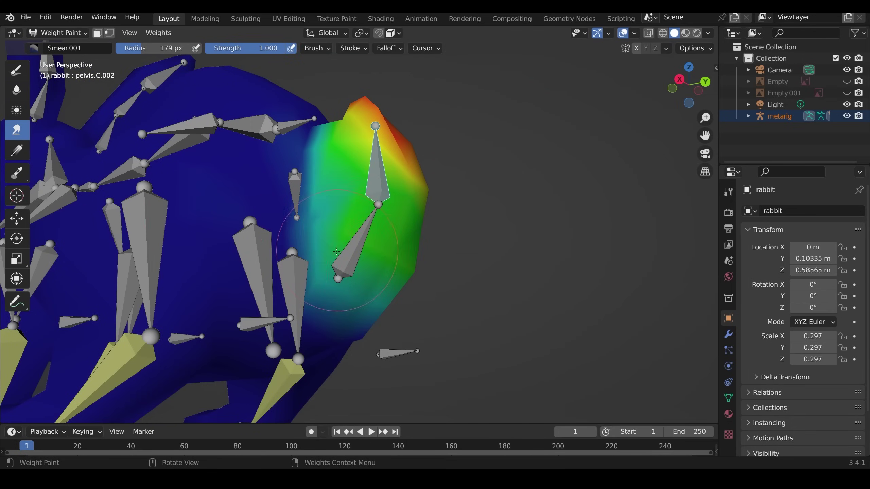
middle_click_drag(394, 219, 403, 214)
left_click_drag(403, 214, 393, 235)
Step: Select the lower tail bone pelvis.C.001 and smear its weights on the rabbit's hindquarters towards the tail base
left_click(367, 266, "ctrl")
middle_click_drag(367, 266, 372, 269)
scroll(319, 153, "down", 2)
scroll(269, 327, "up", 2)
middle_click_drag(292, 291, 307, 284)
left_click_drag(329, 192, 323, 171)
left_click_drag(205, 261, 250, 291)
middle_click_drag(263, 240, 254, 267)
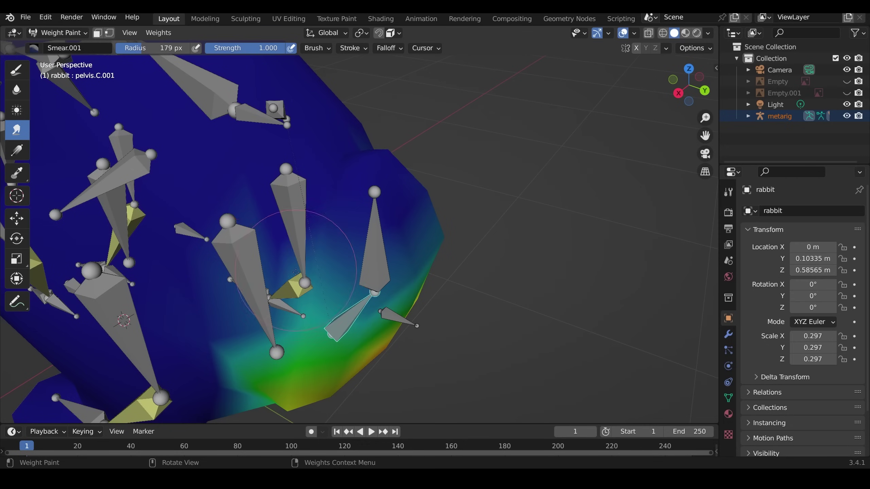
left_click_drag(260, 282, 297, 285)
middle_click_drag(297, 285, 482, 223)
Step: Examine the weight distribution of other rig bones, including upper_arm.L and the head bone spine.006
left_click(388, 199, "ctrl")
scroll(462, 218, "down", 4)
left_click(339, 251, "ctrl")
scroll(305, 205, "up", 4)
middle_click_drag(368, 124, 407, 182)
scroll(376, 272, "up", 3)
middle_click_drag(416, 372, 511, 268)
scroll(510, 269, "down", 6)
left_click(298, 284, "ctrl")
middle_click_drag(298, 284, 261, 186)
scroll(258, 171, "up", 4)
middle_click_drag(416, 223, 402, 232)
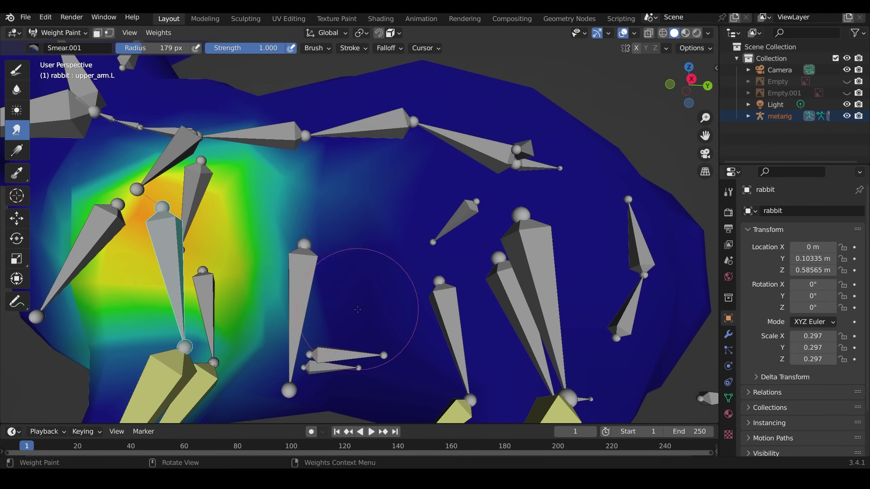
scroll(335, 191, "down", 3)
middle_click_drag(334, 191, 213, 240)
left_click(165, 144, "ctrl")
middle_click_drag(164, 144, 314, 278)
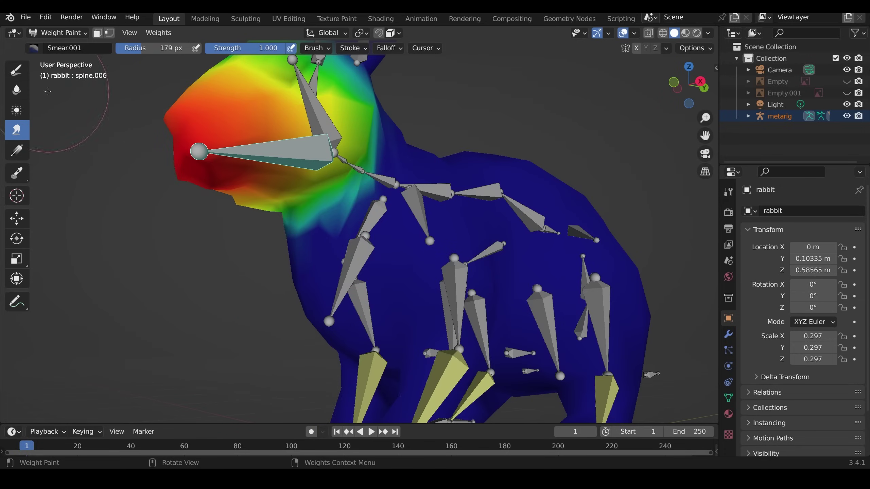
Step: Select the ear bone ear 1.l and smear its weights around the ear base and head
middle_click_drag(336, 172, 302, 196)
middle_click_drag(252, 89, 285, 69)
left_click(16, 130)
middle_click_drag(320, 272, 291, 294)
middle_click_drag(302, 192, 304, 304, "shift")
left_click(284, 202, "ctrl")
left_click_drag(354, 308, 177, 241)
mouse_move(291, 320)
middle_mouse_down()
mouse_move(262, 237)
mouse_move(303, 247)
middle_mouse_up()
Step: Erase the stray ear 1.l weights from the rabbit's head using the Draw brush with weight 0.000
left_click(16, 70)
left_click_drag(174, 48, 117, 48)
scroll(205, 219, "up", 4)
middle_click_drag(175, 326, 240, 266)
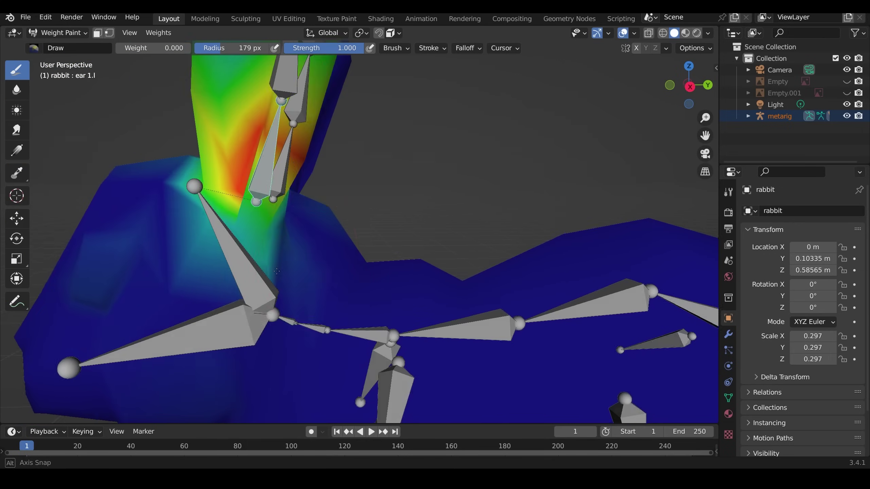
middle_click_drag(172, 291, 325, 333)
Step: Test the mesh deformation with trial rotations of the ear bone ear 1.l and the spine bone spine.001
scroll(358, 299, "down", 4)
middle_click_drag(379, 320, 468, 212)
scroll(468, 212, "down", 5)
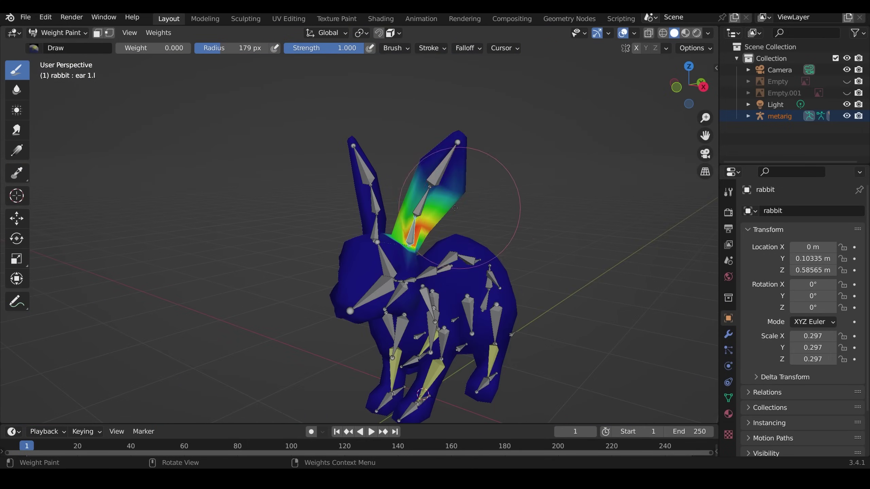
key("r")
left_click(470, 211)
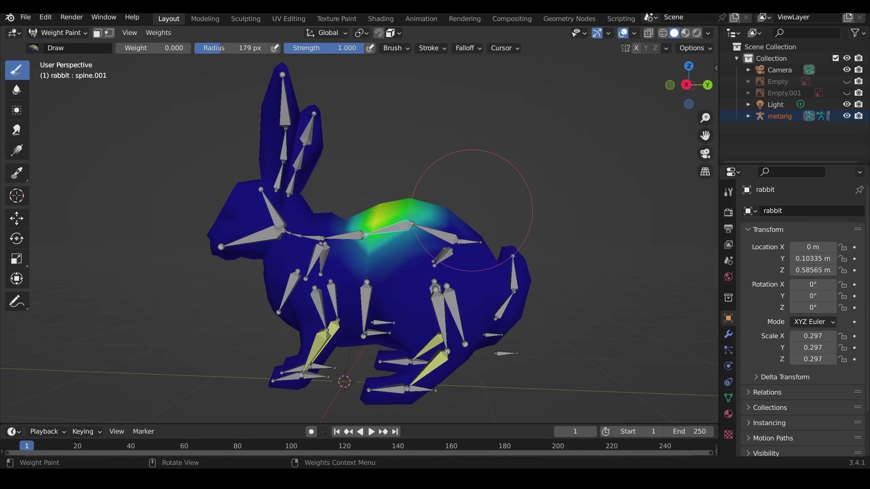
key("r")
right_click(458, 200)
key("ctrl+z")
left_click(476, 242, "ctrl")
middle_click_drag(498, 238, 555, 252)
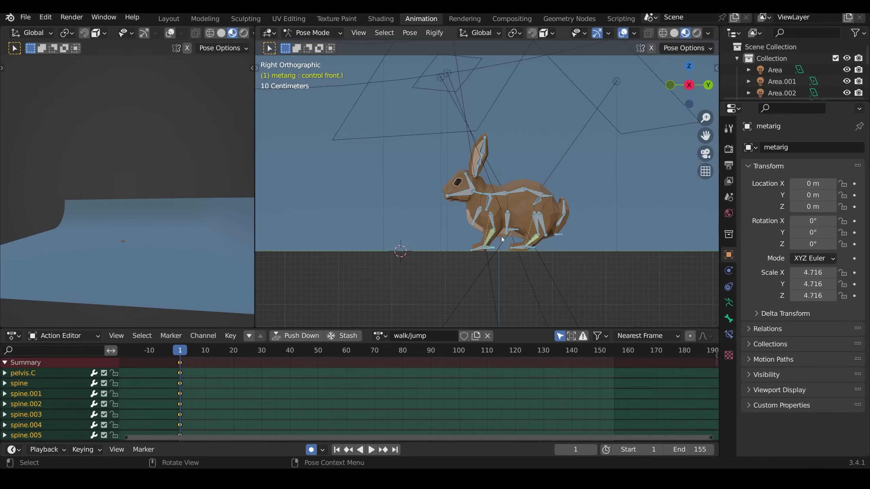
Step: Set the starting pose of the walk/jump action at frame 1 by moving pelvis.C and rotating the front spine bone
scroll(616, 218, "up", 4)
key("g")
left_click(617, 218)
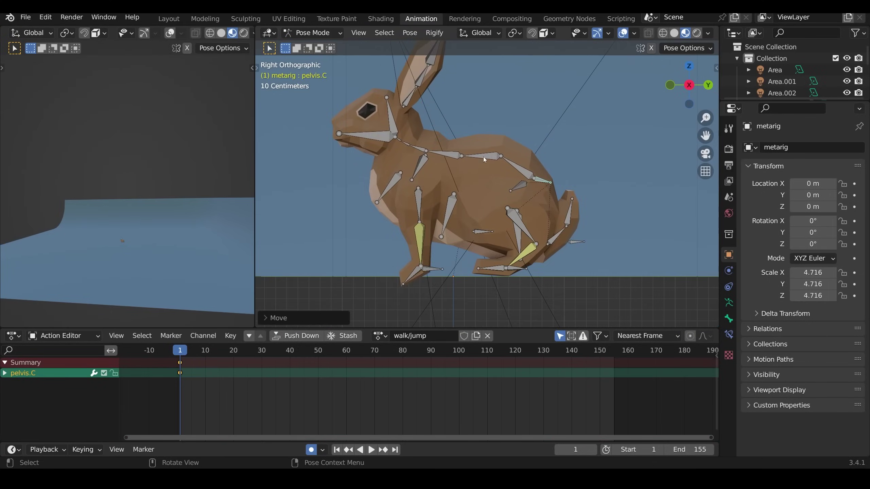
left_click(449, 154)
key("r")
left_click(445, 165)
left_click(486, 270)
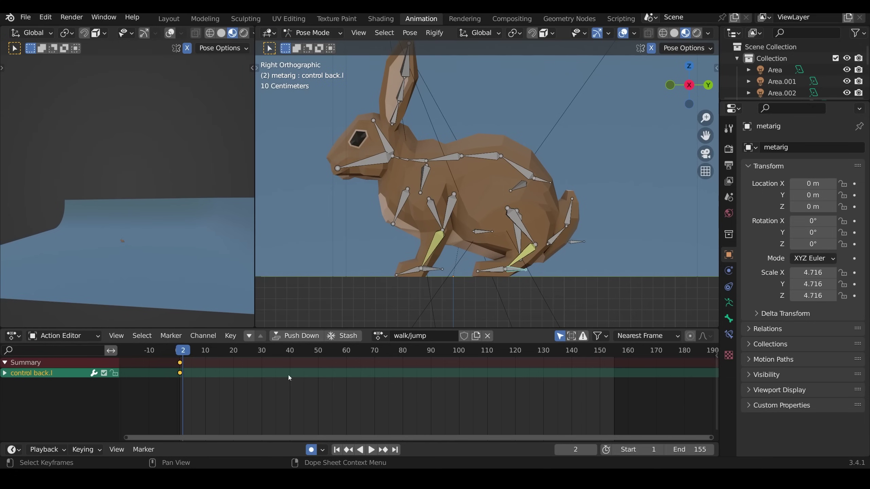
Step: Go to frame 10 and move pelvis.C and the back foot's control bone control back.l to lift the hindquarters
left_click_drag(203, 351, 205, 351)
left_click(542, 181)
key("g")
left_click(523, 175)
left_click(515, 270)
key("g")
left_click(510, 255)
Step: Rotate and raise the pelvis at frame 10, and reposition control back.l under the hind legs
left_click(524, 175)
key("r")
left_click(547, 154)
key("g")
left_click(541, 144)
left_click(510, 251)
key("g")
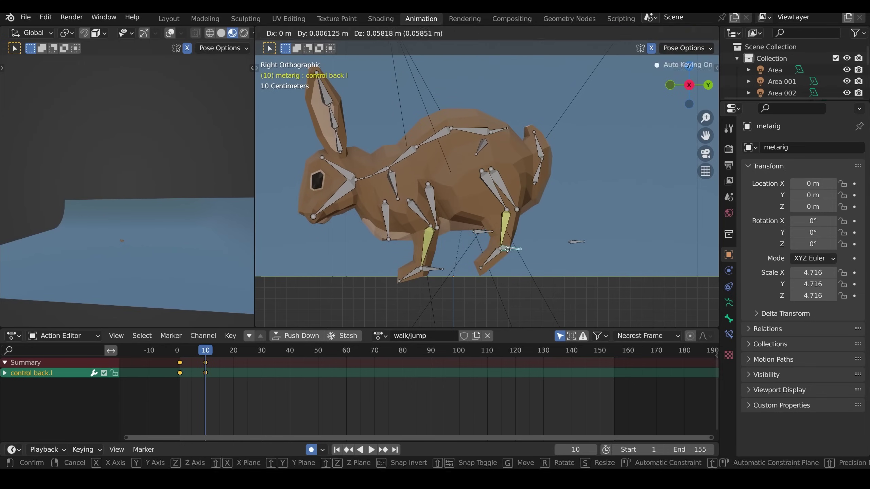
left_click(508, 249)
Step: Arch the back at frame 10 by rotating the rear spine bone, spine.003 and the neck bones
left_click(398, 173)
left_click(471, 131)
key("r")
left_click(462, 137)
left_click(386, 185)
key("r")
left_click(379, 188)
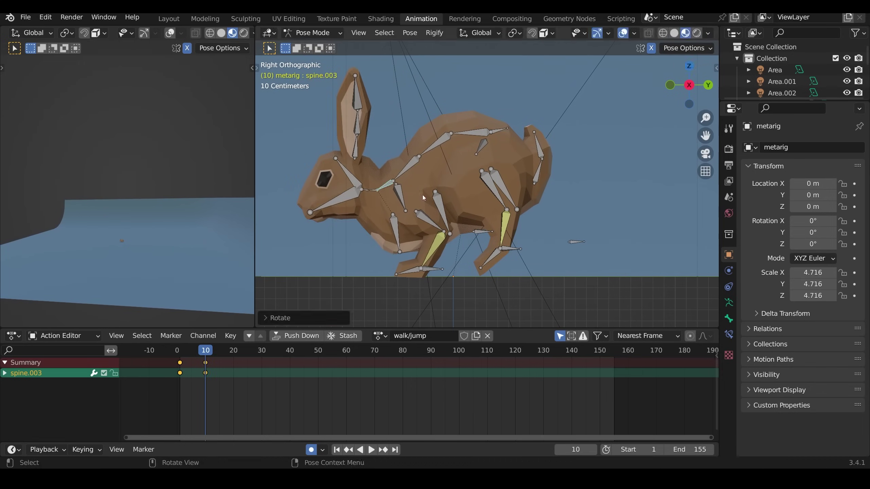
left_click(365, 190)
key("r")
left_click(349, 214)
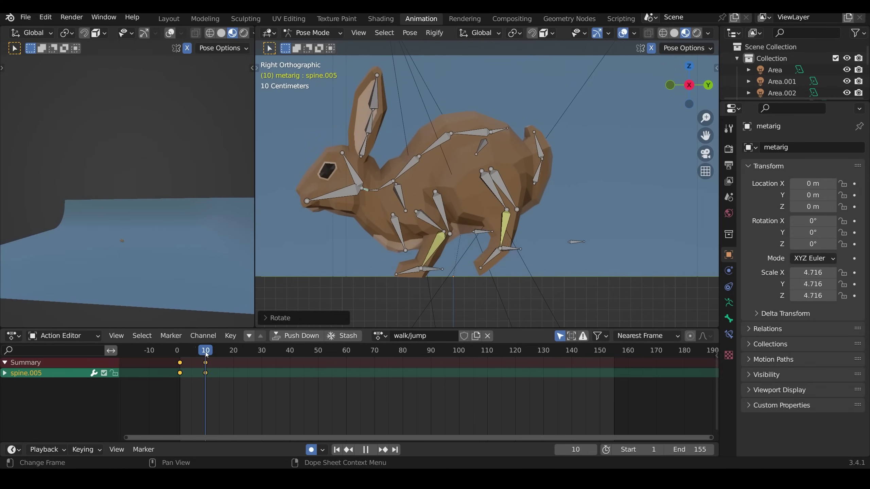
Step: At frame 10, move the front foot's control bone backward along the Y axis and rotate the front foot
left_click_drag(205, 352, 206, 352)
left_click(432, 269)
key("g")
key("y")
left_click(452, 269)
left_click(427, 272)
key("r")
left_click(445, 281)
Step: At frame 20, move control back.l up and backward to stretch the hind legs, and rotate the back foot
left_click(511, 250)
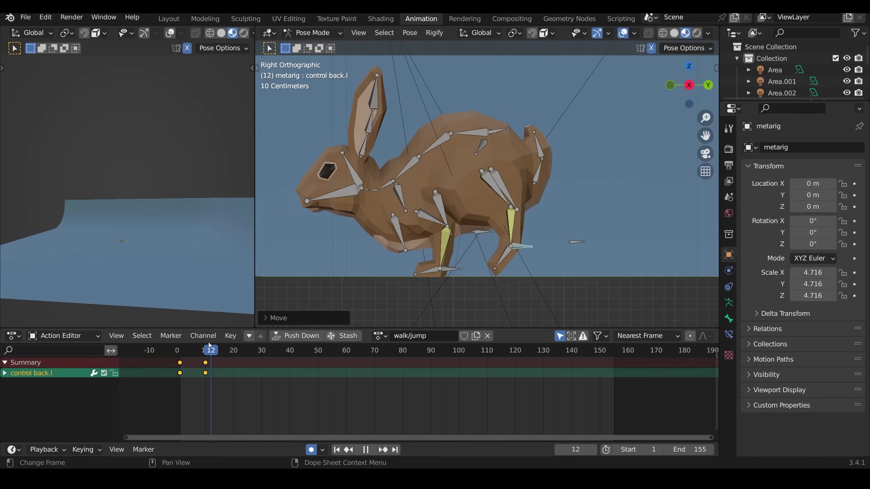
key("space")
key("g")
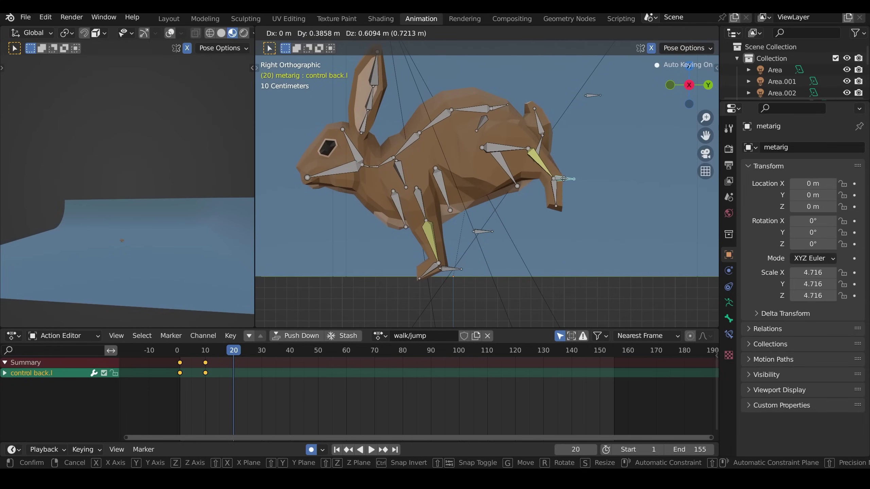
left_click(563, 188)
key("r")
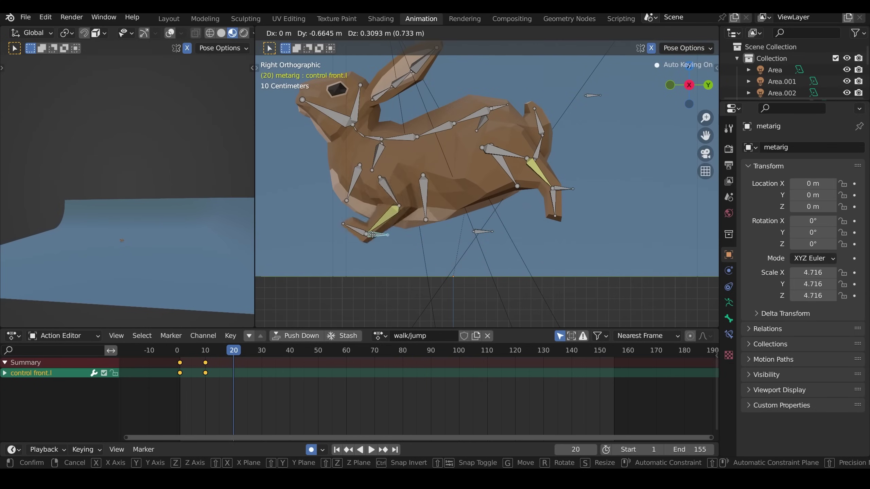
Step: Move control front.l forward at frame 20 to extend the front legs, and rotate the front foot
left_click(362, 237)
left_click(346, 229)
key("r")
left_click(360, 205)
Step: Lower the head at frame 20 by rotating spine.003 and spine.004, and readjust the front foot
left_click(371, 137)
key("r")
left_click(383, 137)
left_click(362, 140)
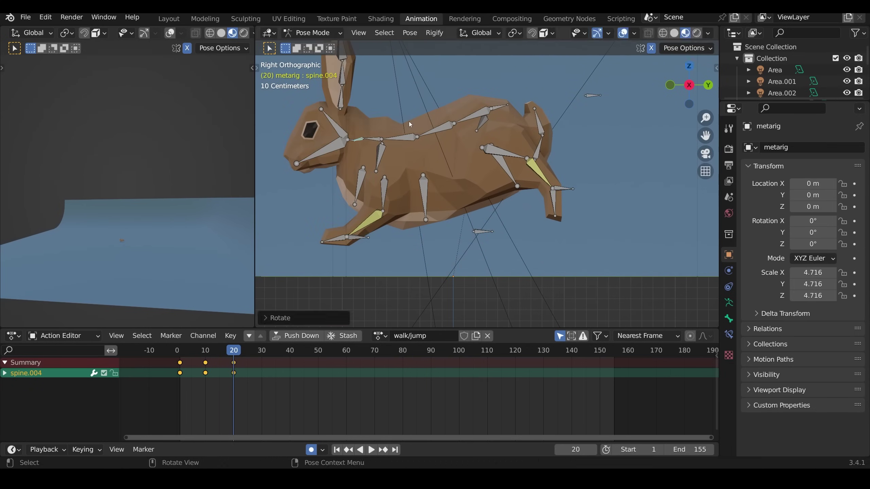
left_click(481, 163)
left_click(335, 240)
key("r")
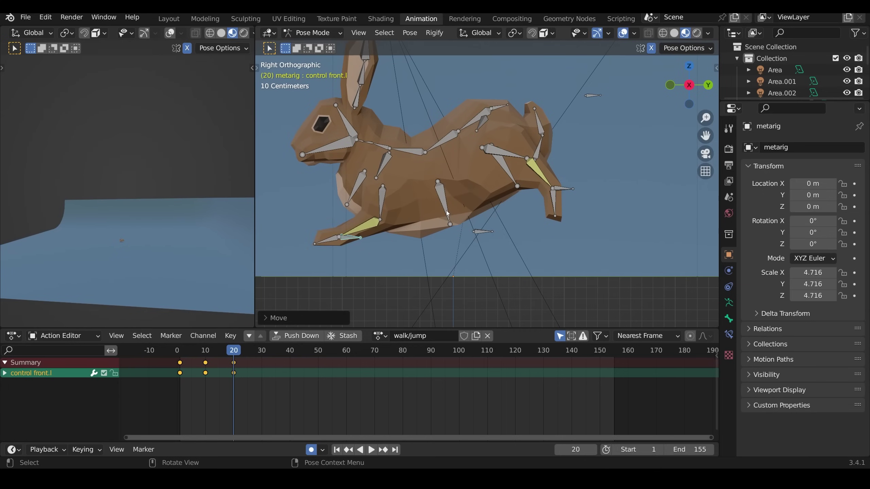
left_click(444, 198)
Step: Keyframe all bones at frame 20 and play back the walk/jump action from the start
key("a")
key("i")
left_click(468, 238)
key("Down")
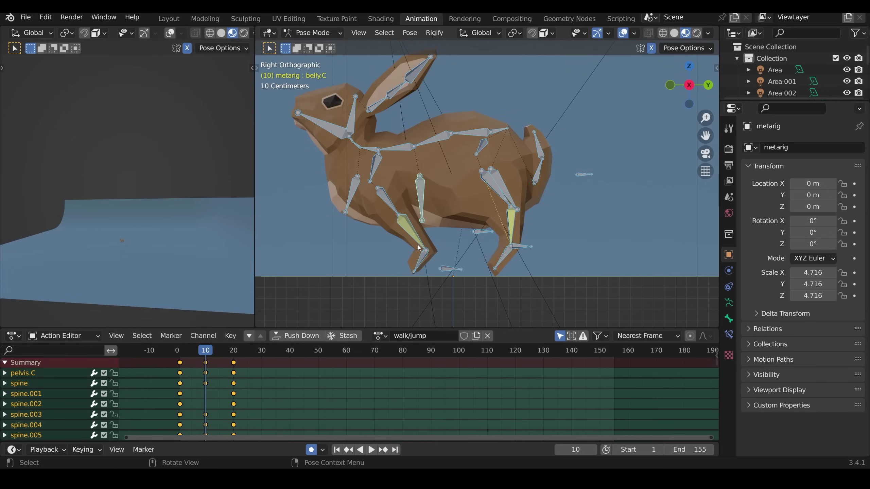
left_click_drag(205, 353, 180, 360)
key("space")
left_click(435, 138)
key("r")
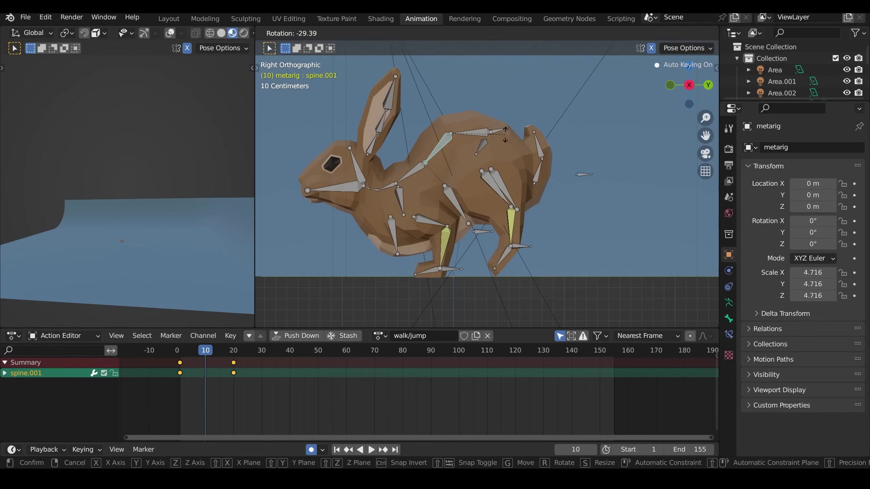
key("Escape")
Step: Duplicate the frame 1 keyframe of pole target front.l to frame 10, and review the poses up to frame 20
left_click(179, 353)
left_click(214, 353)
left_click(445, 157)
left_click(417, 160)
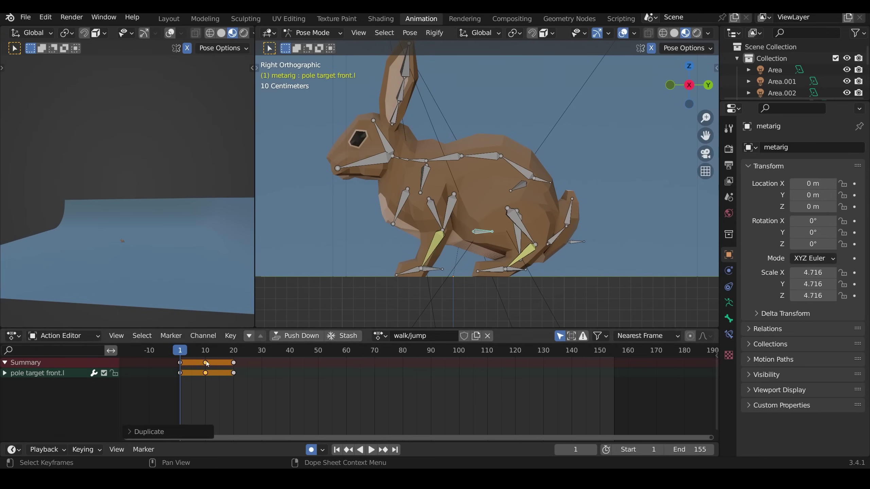
left_click(541, 181)
left_click_drag(181, 353, 235, 354)
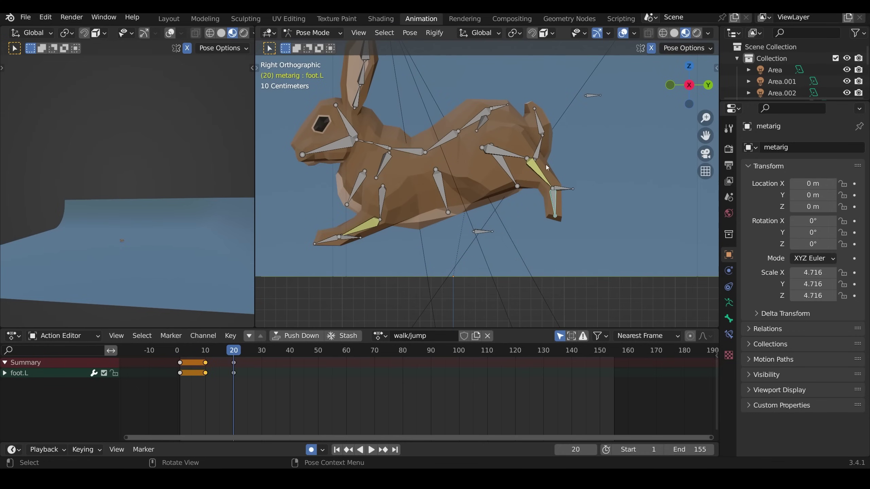
Step: At frame 30, lower control back.l to the ground and rotate the back foot for landing
left_click(562, 188)
key("g")
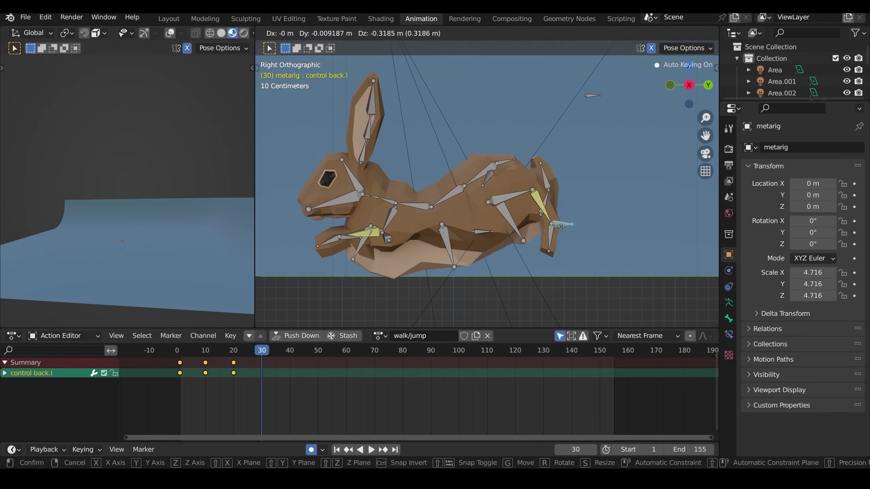
left_click(562, 257)
left_click(555, 271)
key("r")
left_click(566, 258)
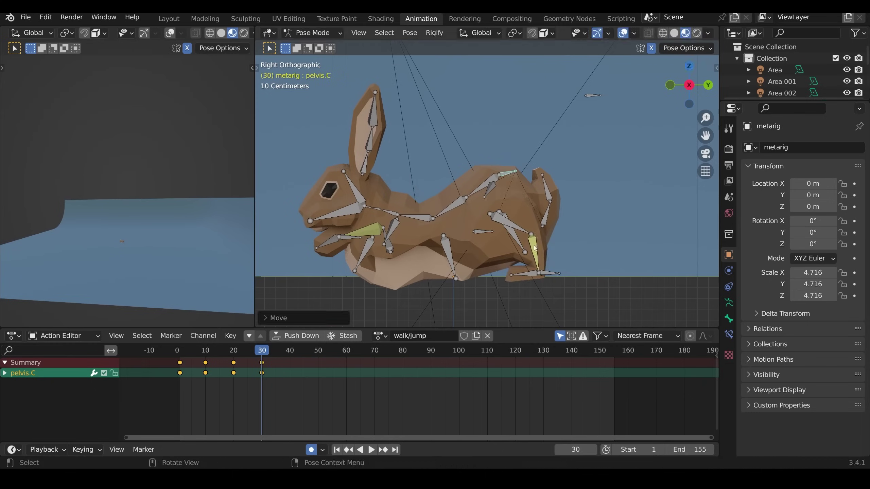
Step: Shift control back.l slightly backward at frame 30 and lower the hind leg's pole target behind the rabbit
left_click(550, 273)
key("g")
left_click(557, 272)
left_click(592, 95)
key("g")
left_click(619, 228)
Step: Straighten the spine at frame 30 by rotating its rear bone, then reposition control front.l and rotate the front foot
left_click(482, 186)
key("r")
left_click(479, 174)
left_click(349, 237)
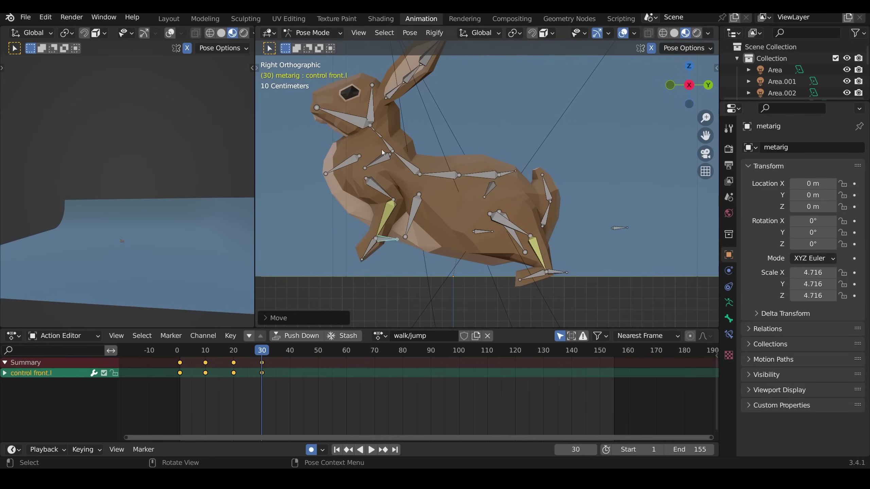
left_click(365, 245)
key("r")
left_click(356, 257)
left_click(483, 231)
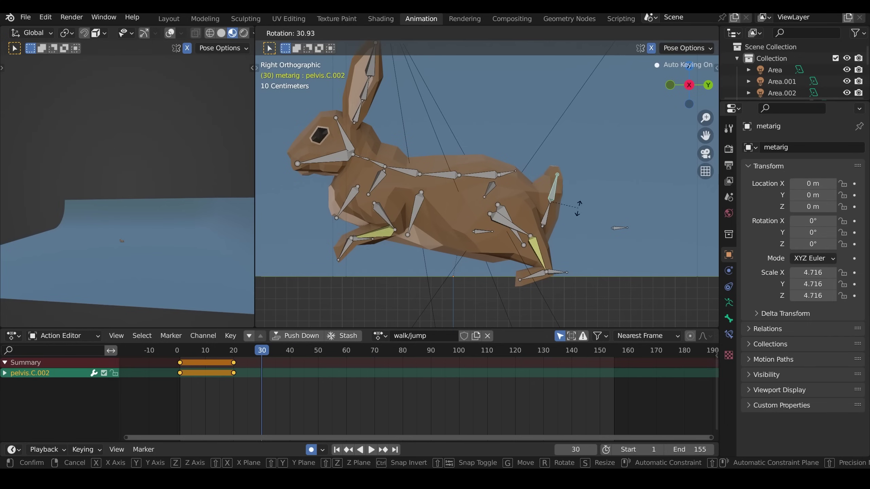
Step: Rotate the rabbit's tail bone pelvis.C.002 by about 31° at frame 30
left_click(547, 190)
key("r")
left_click(579, 210)
Step: Repeat the hop by duplicating all bones' keyframes from frames 10–30 twice, up to frame 90, and play it
key("a")
left_click_drag(261, 351, 205, 357)
left_click_drag(269, 359, 199, 368)
key("shift+d")
left_click(296, 369)
key("shift+d")
left_click(381, 369)
key("space")
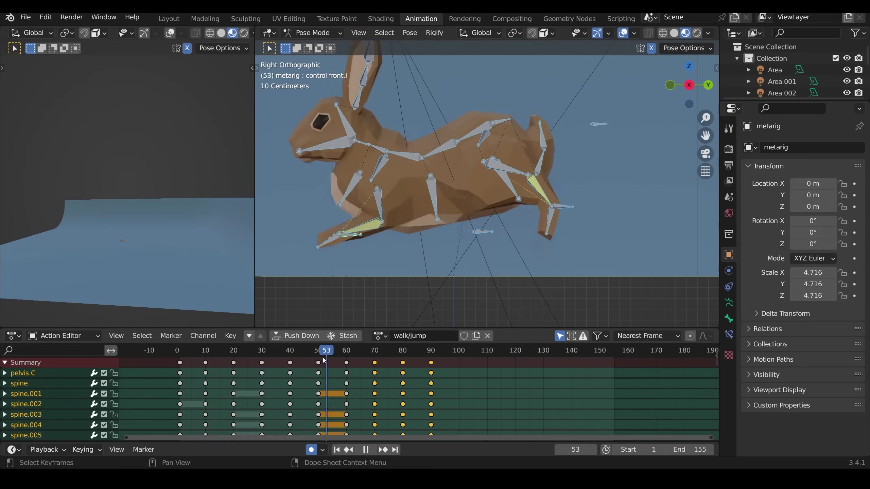
Step: Delete the duplicated keyframes from frame 40 to frame 90 and play the remaining hop
key("space")
left_click_drag(470, 363, 287, 374)
key("Delete")
key("space")
key("space")
Step: Shift the jump keyframes along the timeline, duplicate the frame 30 keys to frame 60, and play the result
left_click_drag(234, 363, 290, 363)
left_click_drag(206, 363, 319, 363)
left_click_drag(288, 350, 332, 350)
left_click(261, 362)
key("shift+d")
left_click(346, 363)
key("shift+d")
key("space")
key("space")
Step: Duplicate the frame 1 keyframes of all bones to frame 54
left_click_drag(273, 351, 180, 353)
left_click(181, 363)
key("shift+d")
left_click(329, 363)
Step: Try duplicating a group of the hop's keyframes farther along the timeline and play the repeated motion
left_click_drag(333, 355, 404, 355)
left_click_drag(284, 357, 353, 364)
key("shift+d")
left_click(493, 363)
key("space")
key("space")
key("ctrl+z")
Step: Duplicate the later hop keyframes forward so that the copies end at frame 100, and review the motion
left_click_drag(299, 355, 317, 355)
left_click_drag(386, 360, 327, 365)
key("shift+d")
left_click(416, 361)
key("space")
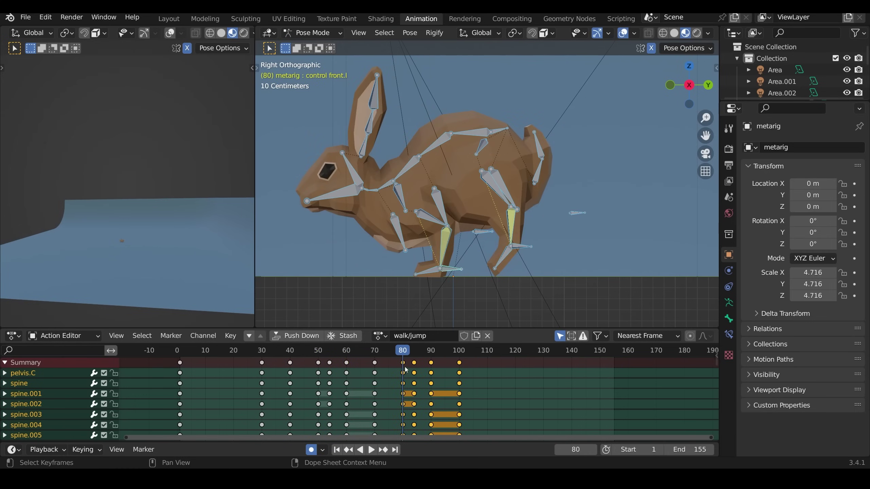
left_click_drag(404, 367, 182, 367)
Step: Condense the action to one hop closing with a copy of the frame 1 keys at frame 30, and set the end frame to 30
left_click_drag(385, 359, 258, 375)
left_click(180, 363)
key("shift+d")
left_click(261, 362)
left_click(695, 450)
type("30")
key("Return")
Step: Play and scrub through the hop from frame 1 to frame 30 to check the poses from the side
key("space")
key("space")
left_click(179, 353)
left_click_drag(179, 353, 262, 351)
left_click_drag(191, 365, 181, 364)
left_click(180, 364)
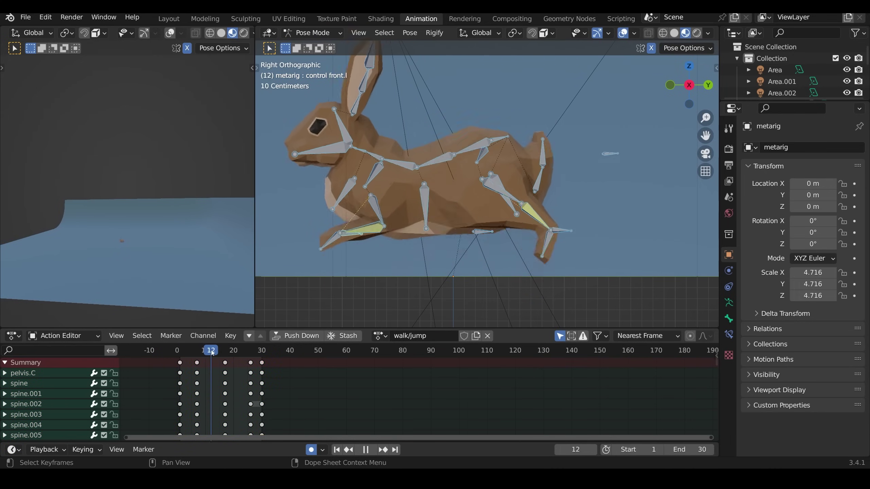
key("space")
key("KP_3")
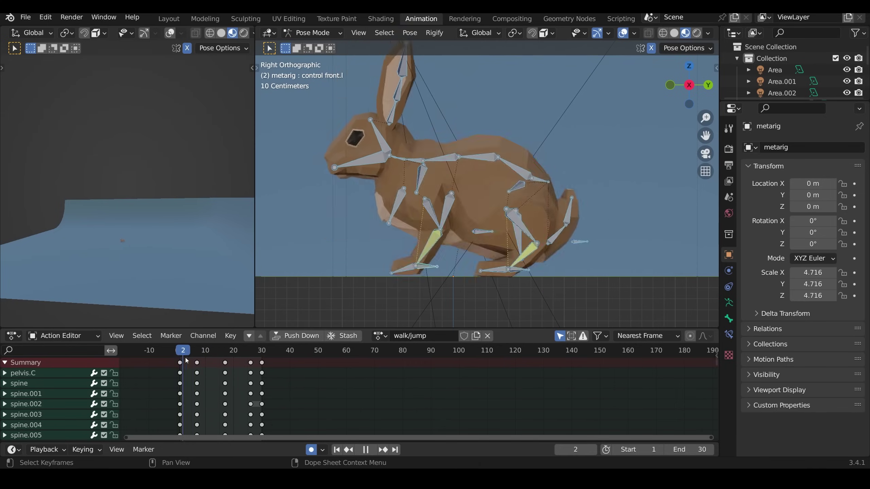
Step: Rotate the front paw bone hand.L at frame 22 and play the hop
left_click(368, 271)
key("r")
left_click(459, 253)
key("space")
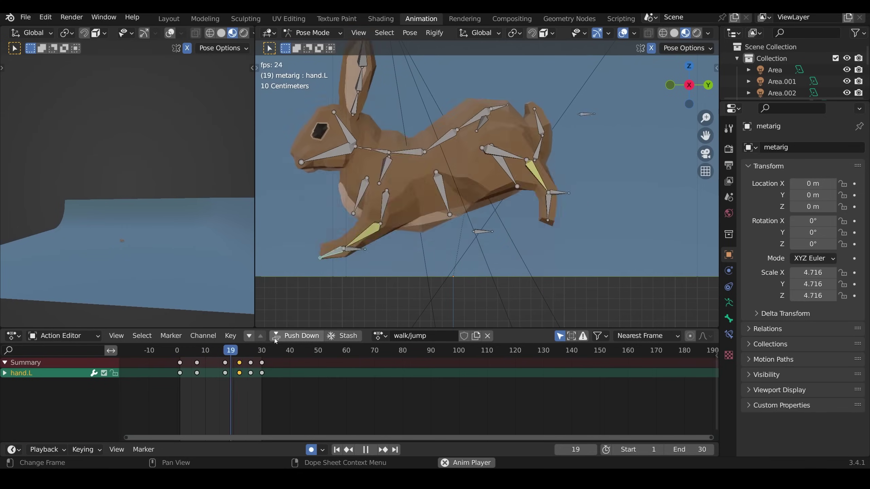
Step: Try scaling all keyframes in time by 0.5 and play the faster hop
left_click_drag(246, 333, 180, 342)
type("as.5")
key("Return")
left_click(222, 350)
left_click_drag(688, 452, 665, 452)
key("space")
key("space")
key("ctrl+z")
key("ctrl+z")
key("ctrl+z")
Step: Try scaling all keyframes in time by 0.7 instead
key("s")
key("period")
mouse_move(263, 350)
left_mouse_down()
mouse_move(180, 351)
mouse_move(262, 353)
left_mouse_up()
key("Escape")
type("s.7")
key("Return")
key("ctrl+z")
key("ctrl+z")
left_click(246, 351)
key("ctrl+z")
key("ctrl+z")
Step: Scale all keyframes so the hop ends at frame 20, and play it with the viewport overlays hidden
key("a")
key("s")
left_click(234, 353)
left_click(235, 352)
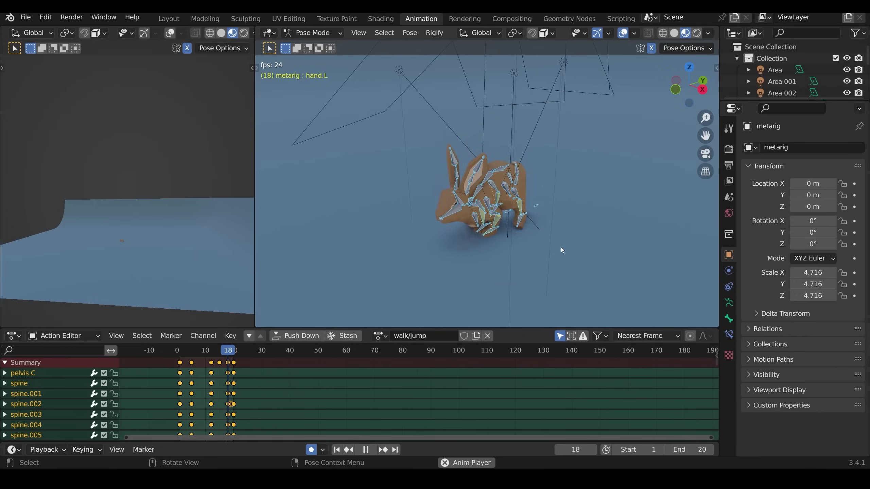
left_click(623, 33)
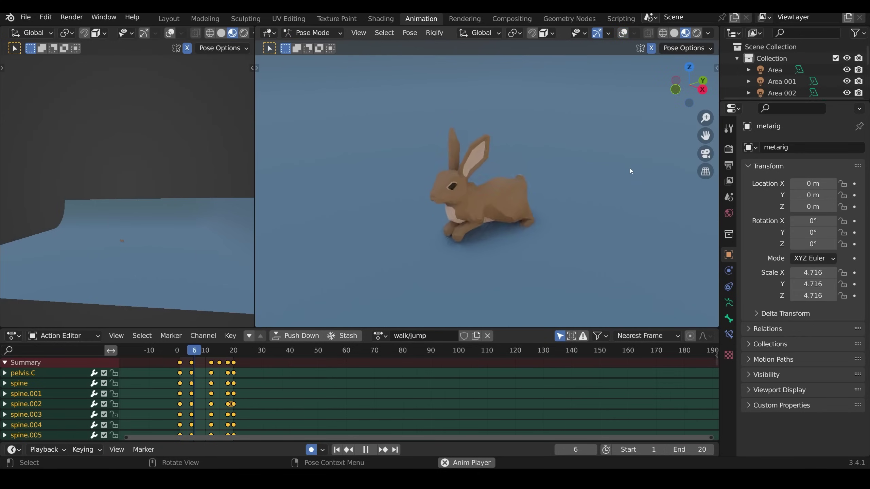
key("space")
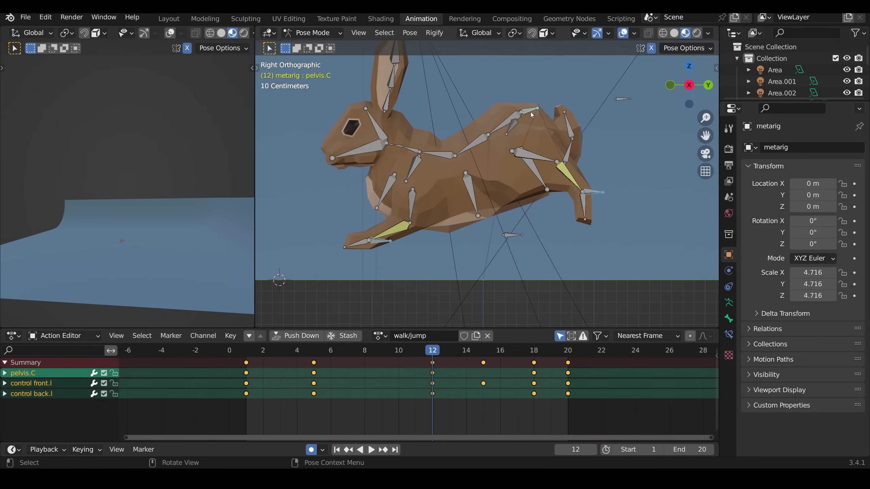
Step: Rotate the front paw hand.L at frame 17 and the back foot foot.L at frame 19, and replay the hop
left_click(421, 354)
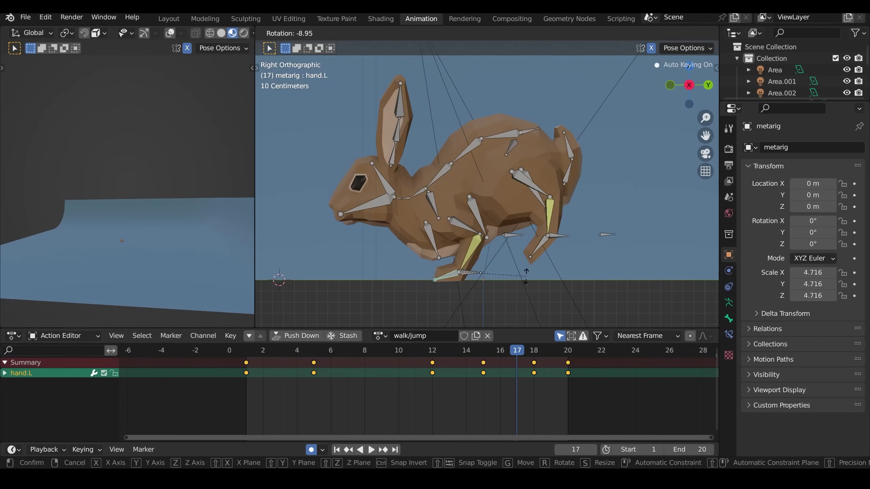
key("space")
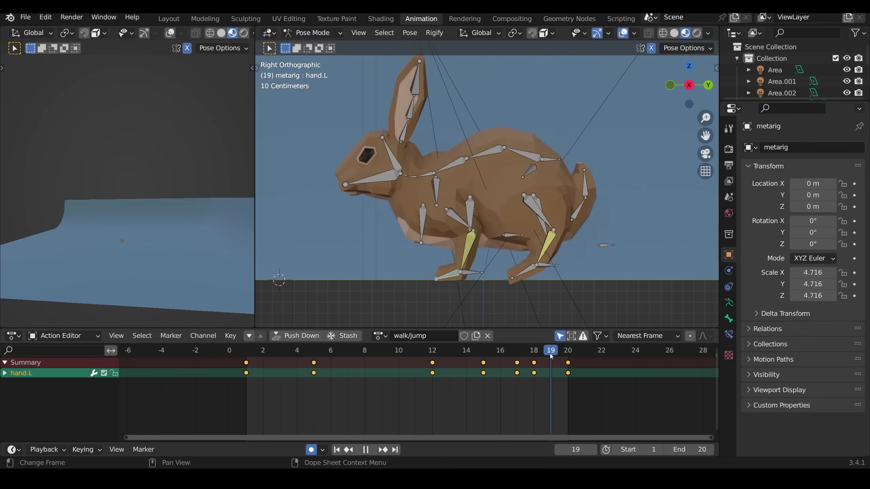
left_click_drag(517, 356, 550, 355)
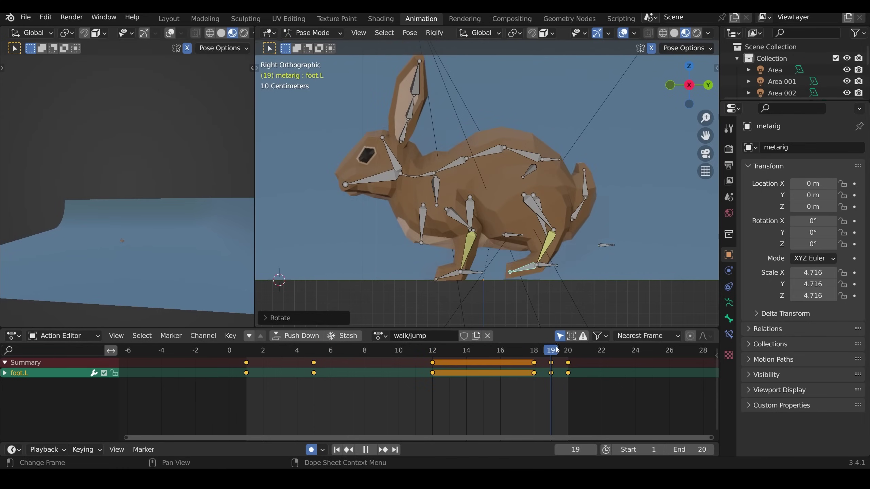
key("space")
Step: Move the keyframes after frame 5 two frames earlier to end at frame 18, and rotate foot.L at frame 17
key("g")
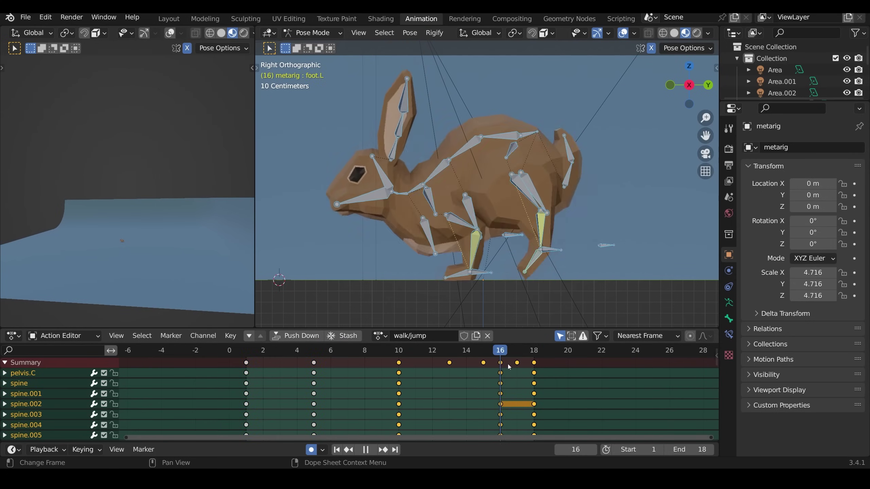
key("space")
left_click(523, 268)
left_click(519, 364)
left_click(517, 350)
key("r")
left_click(579, 287)
key("space")
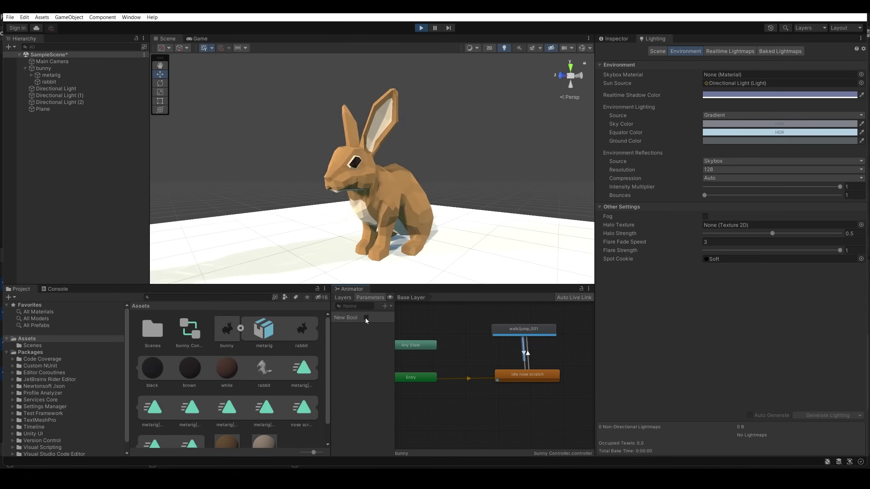
Step: Switch to Unity and toggle the New Bool animator parameter on and off to test the idle and walk/jump transitions
left_click(366, 318)
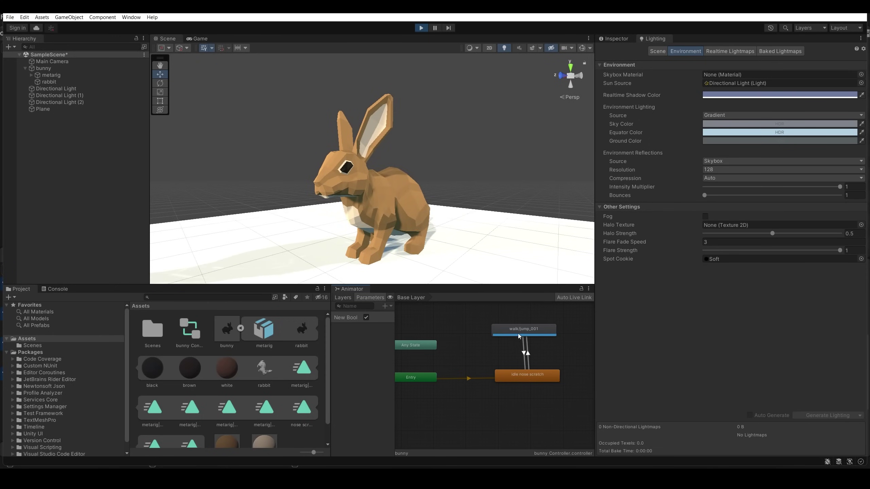
left_click(366, 319)
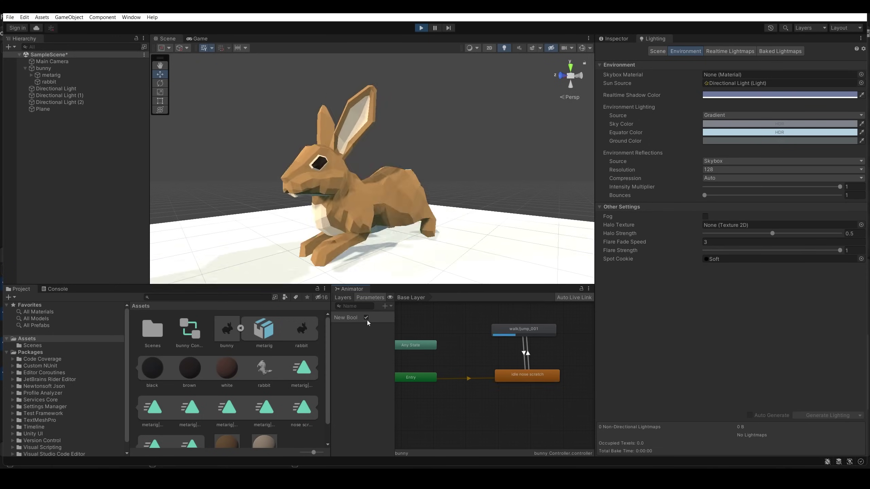